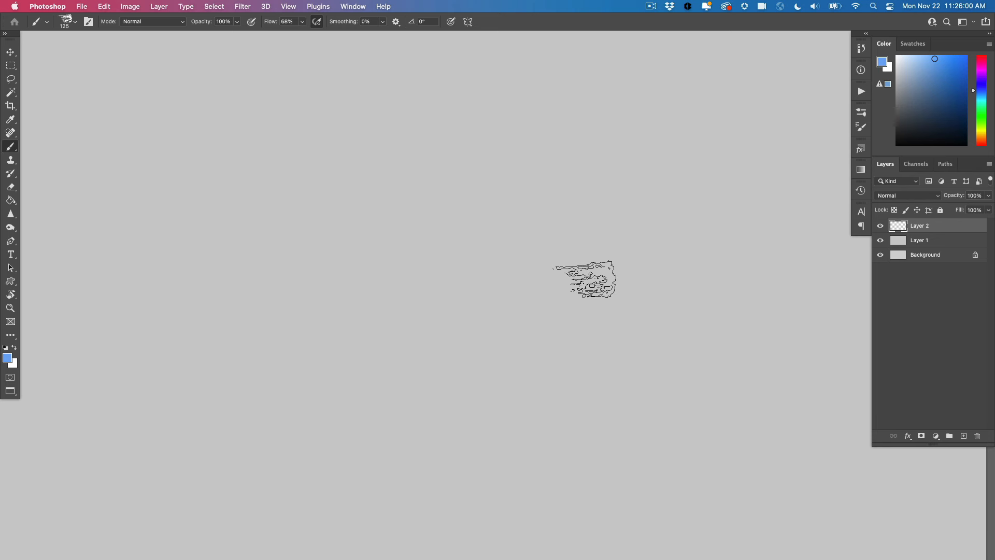
Choose a saturated medium blue and paint a solid rectangular swatch of it on Layer 2, in the canvas's upper right area
left_click(954, 61)
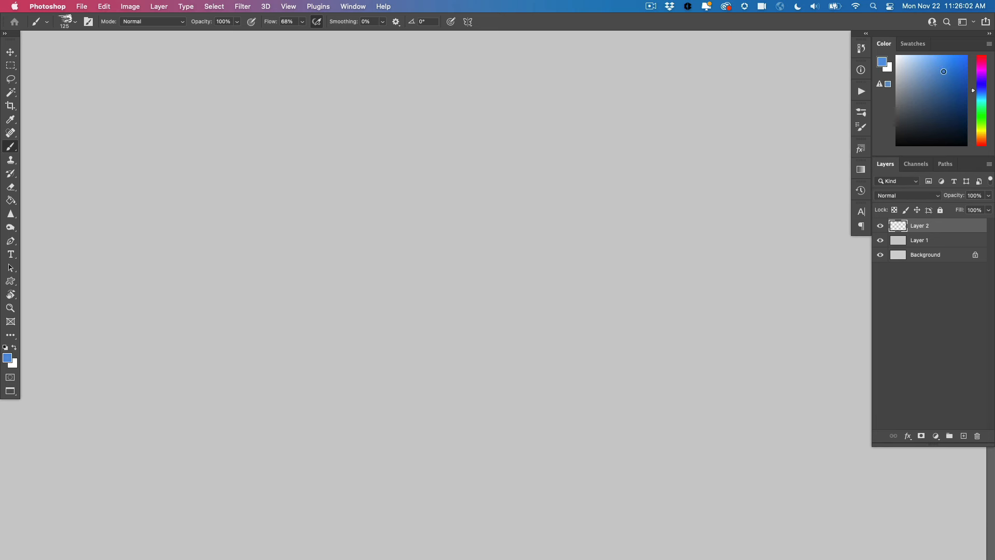
left_click_drag(974, 93, 973, 91)
left_click(952, 64)
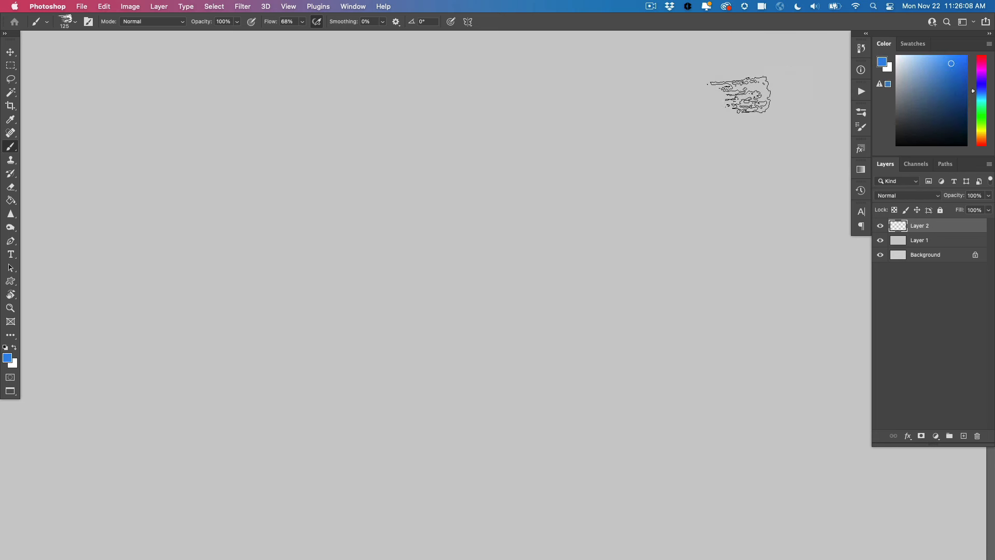
mouse_move(666, 215)
left_mouse_down()
mouse_move(670, 180)
mouse_move(684, 206)
mouse_move(651, 160)
left_mouse_up()
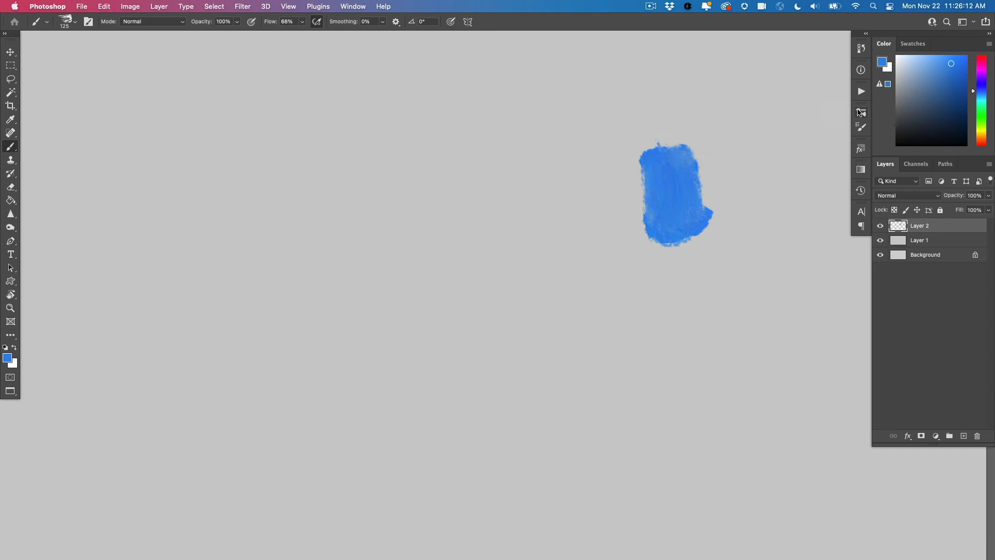
View the available brush presets and close the list
left_click(861, 114)
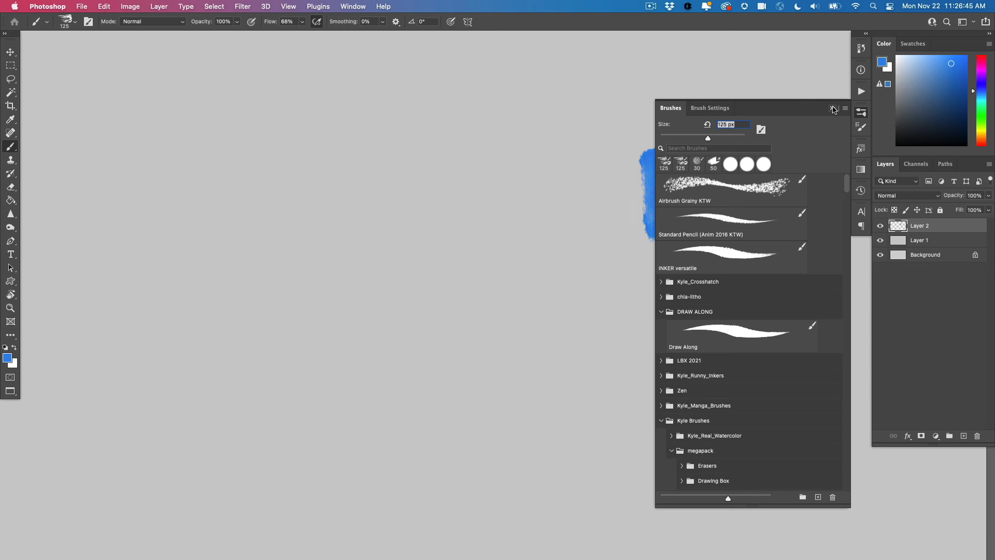
left_click(834, 109)
Choose a bright, slightly warm yellow and paint a rectangular swatch of it just below the blue one
left_click(983, 132)
left_click(953, 67)
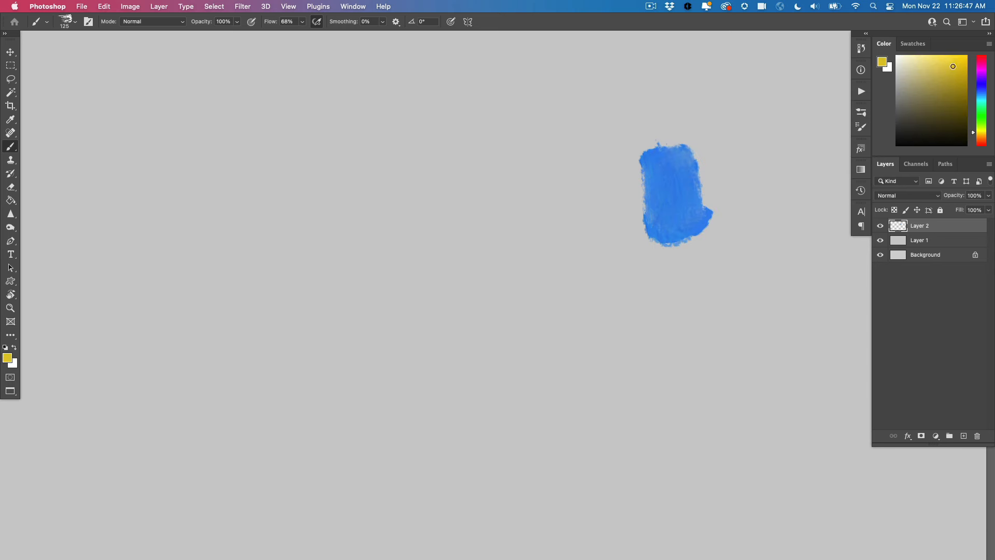
left_click_drag(953, 66, 955, 62)
left_click(975, 128)
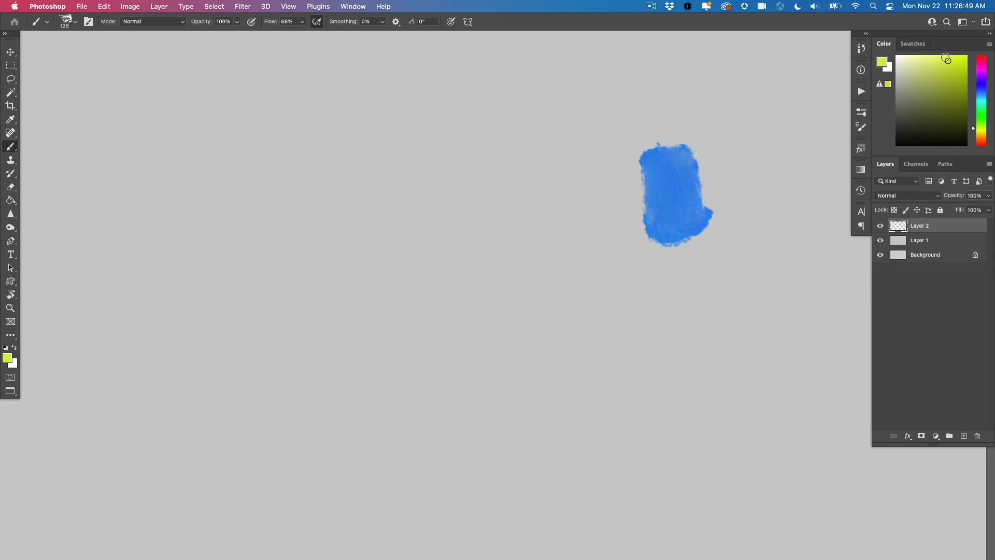
left_click(975, 132)
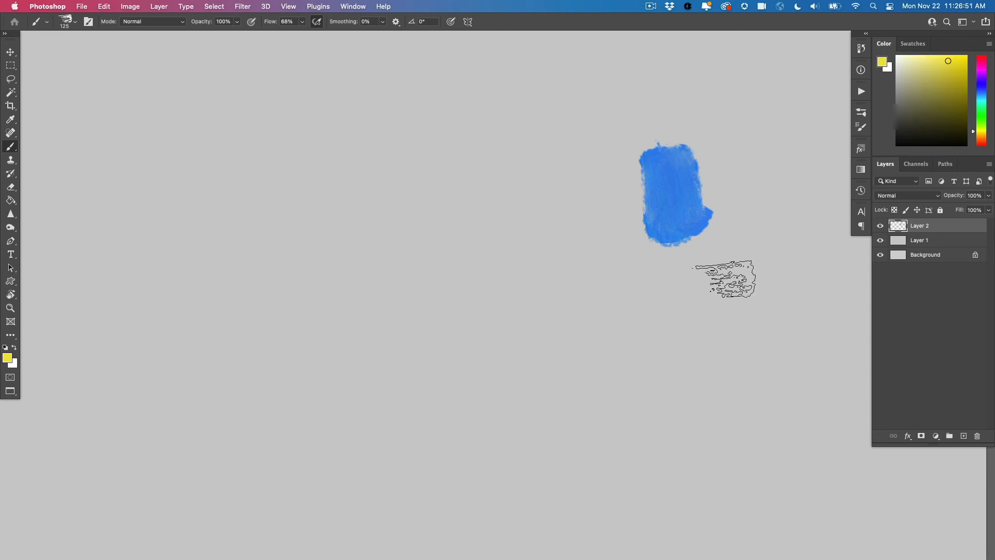
mouse_move(724, 279)
left_mouse_down()
mouse_move(707, 320)
mouse_move(703, 292)
mouse_move(709, 311)
mouse_move(715, 281)
left_mouse_up()
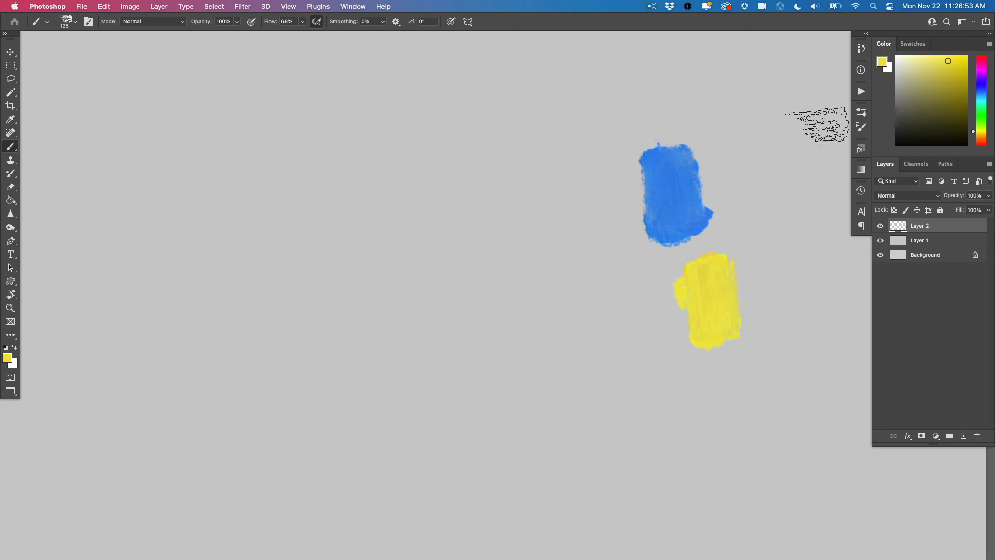
Choose a crimson red and paint a rectangular swatch of it beside the yellow one, completing a triangle of primaries
left_click_drag(973, 132, 970, 60)
left_click(953, 63)
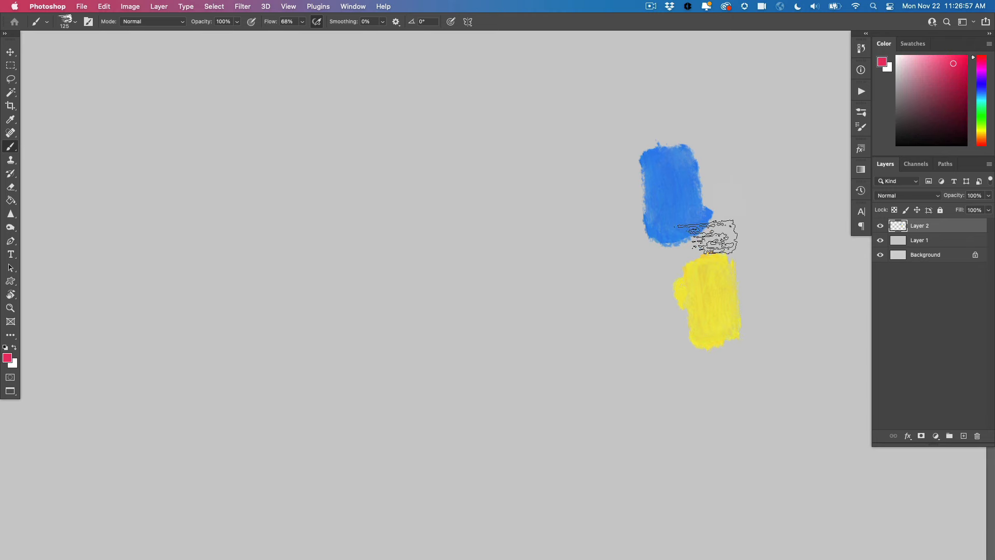
mouse_move(654, 305)
left_mouse_down()
mouse_move(645, 316)
mouse_move(635, 307)
mouse_move(629, 273)
left_mouse_up()
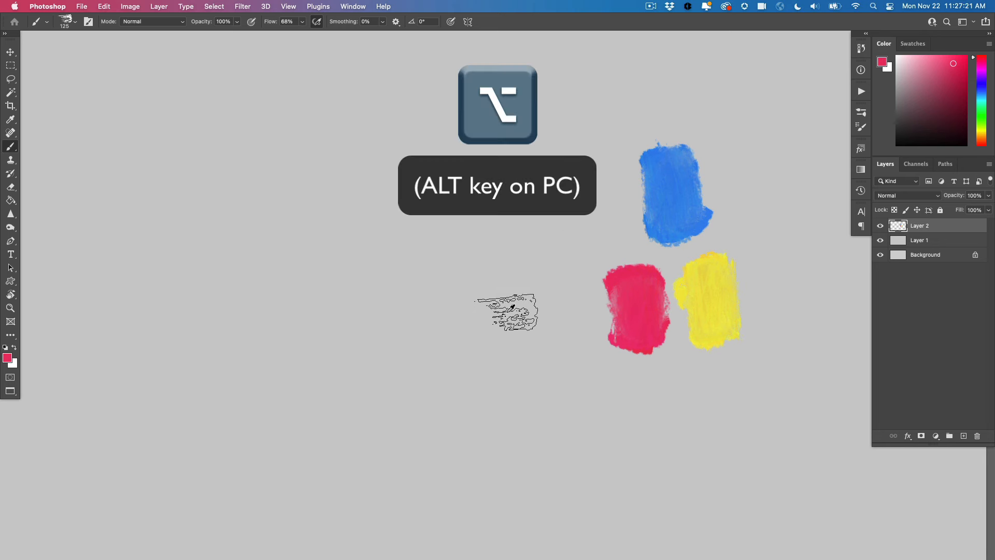
Sample the red swatch, brush it lightly over the yellow one's corner, and paint a red-orange swatch from the sampled overlap
key("alt")
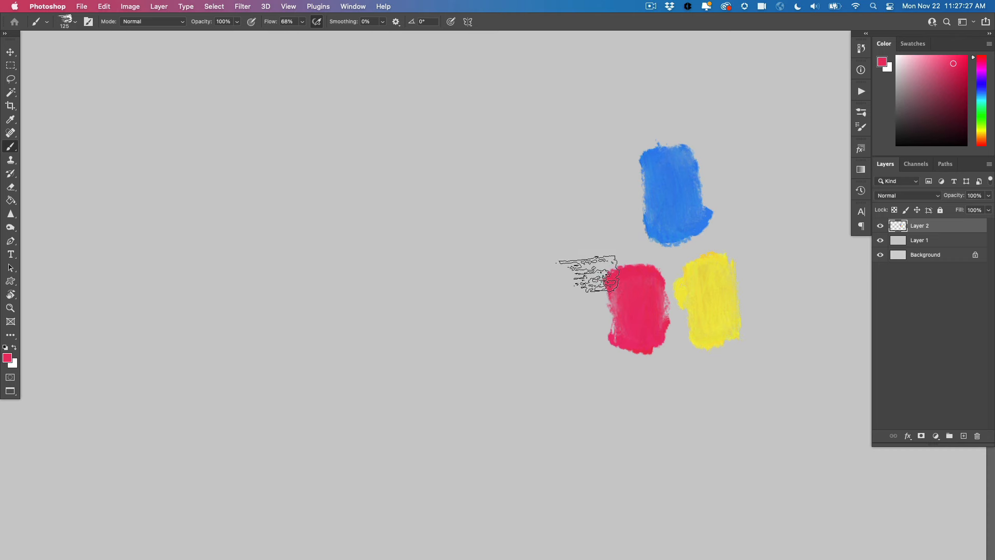
left_click(644, 277, "alt")
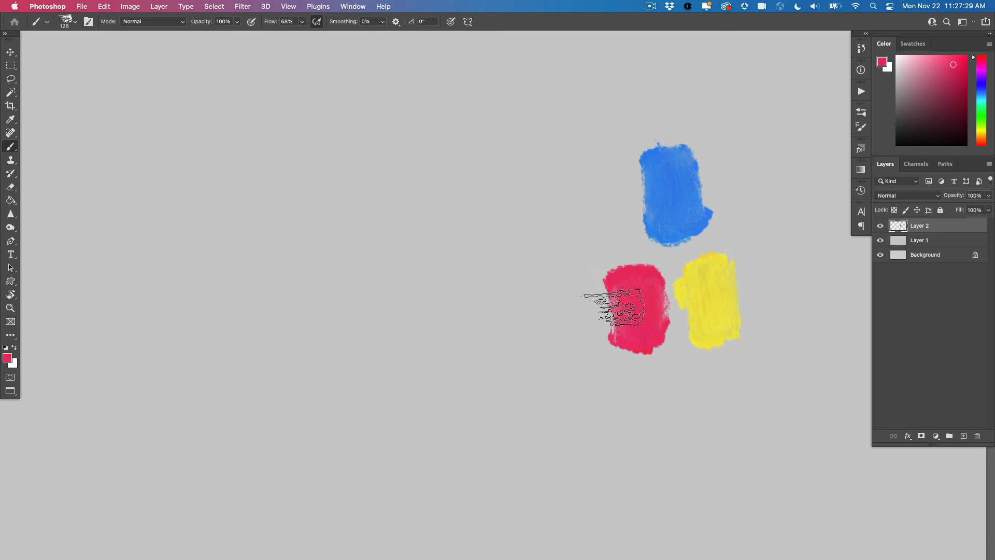
mouse_move(736, 267)
left_mouse_down()
mouse_move(739, 259)
mouse_move(726, 265)
left_mouse_up()
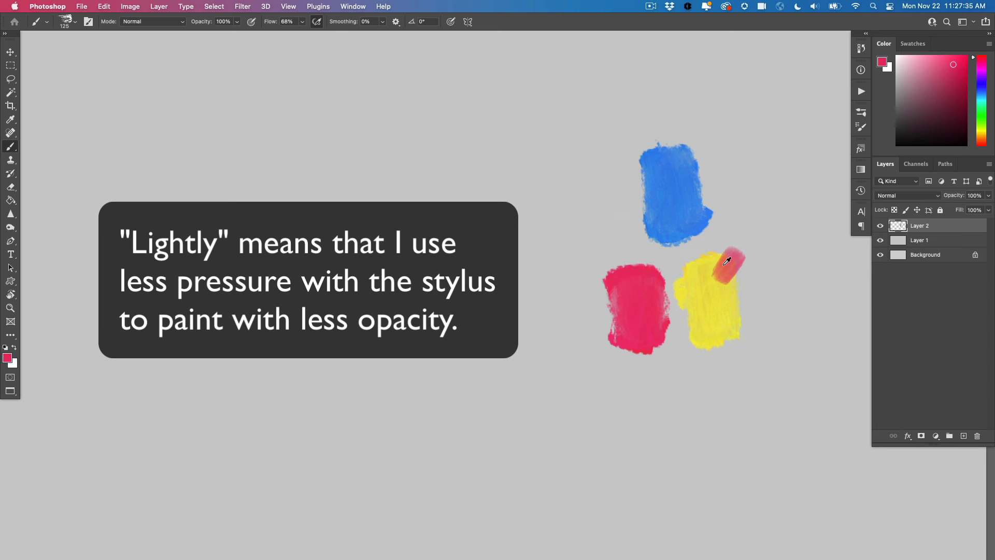
left_click(727, 260, "alt")
left_click_drag(532, 189, 534, 199)
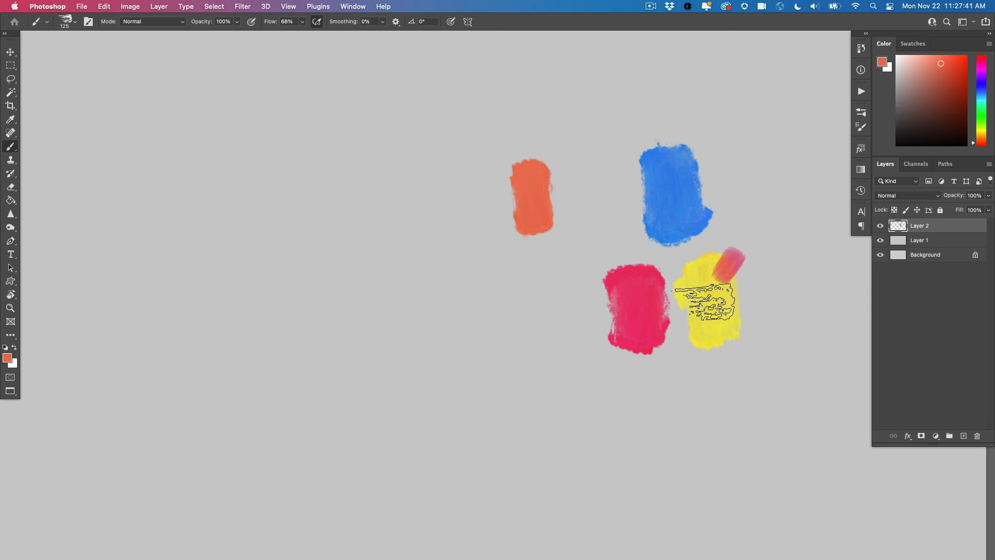
Sample yellow, brush it lightly over the red-orange swatch's upper edge, and paint a light orange swatch from the sampled overlap
left_click(715, 298, "alt")
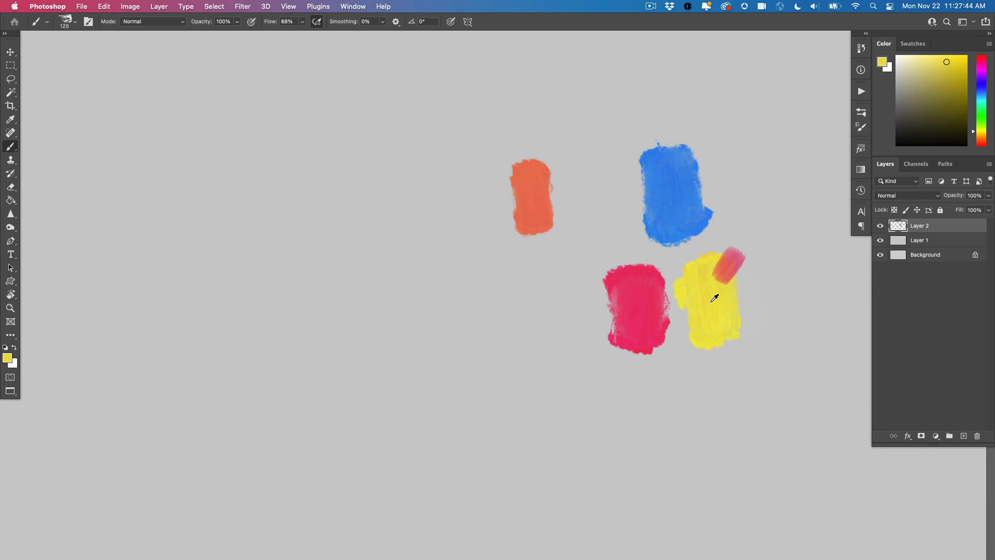
left_click_drag(520, 159, 526, 162)
left_click(526, 162, "alt")
left_click_drag(477, 193, 477, 154)
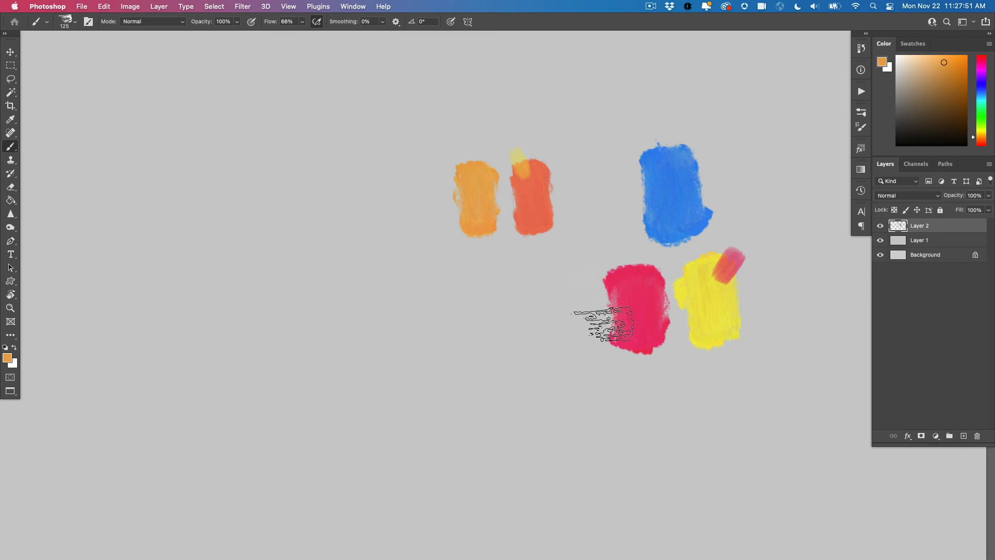
Sample red, brush it lightly over the blue swatch's upper corner, and paint a violet swatch from the sampled mix beside the light orange
left_click(648, 275, "alt")
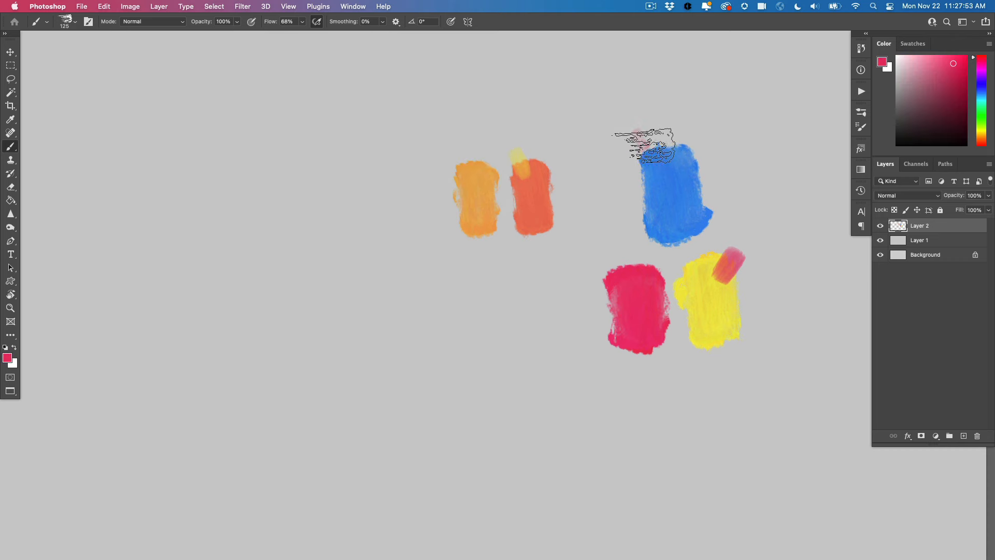
left_click_drag(644, 145, 653, 162)
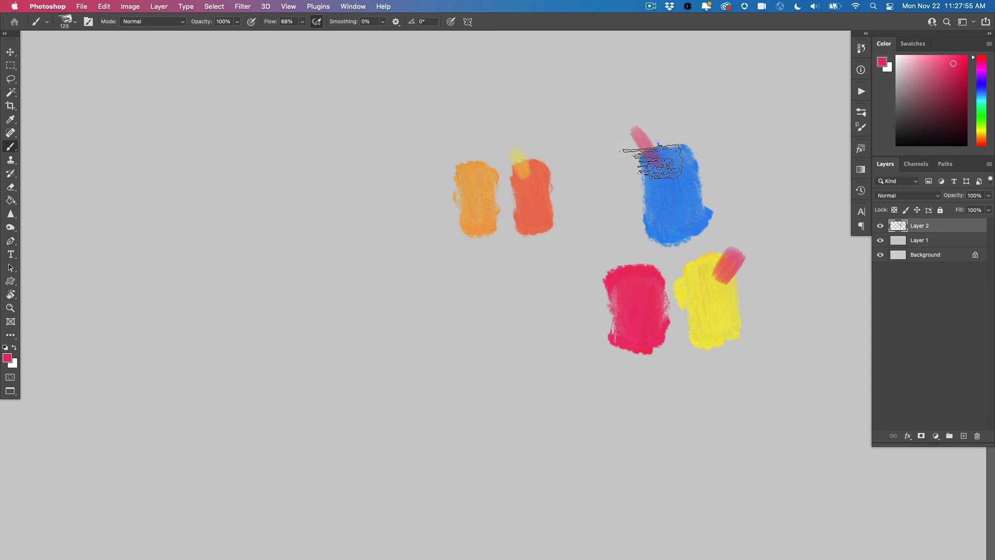
left_click(657, 154, "alt")
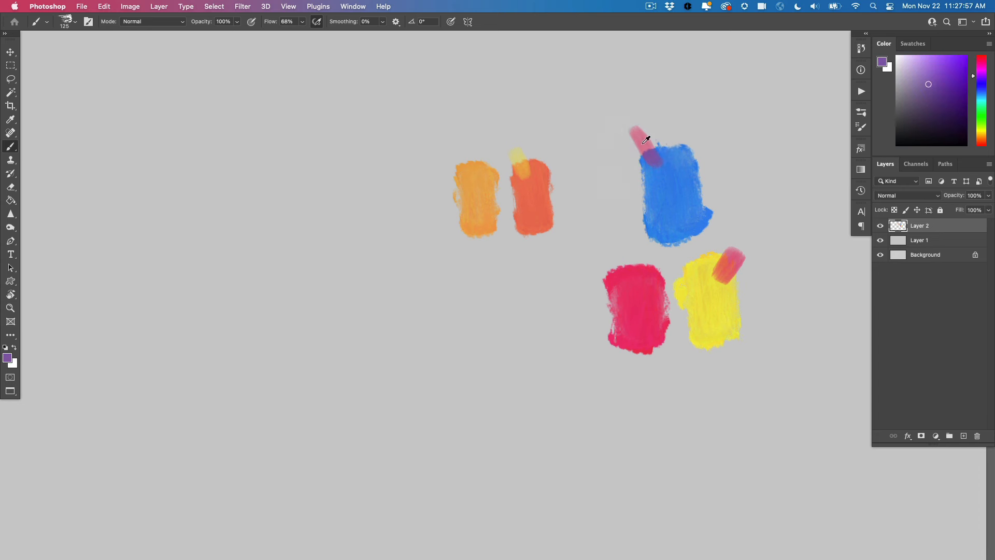
left_click_drag(433, 196, 413, 197)
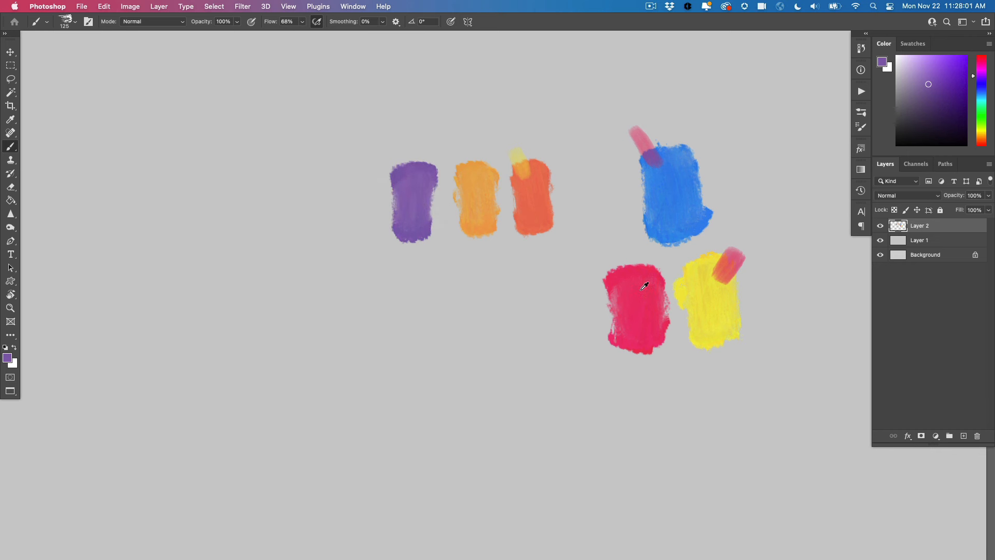
Sample red, add a second light stroke on the blue swatch's side, and paint a reddish-purple swatch from the mix below the violet
left_click(652, 277, "alt")
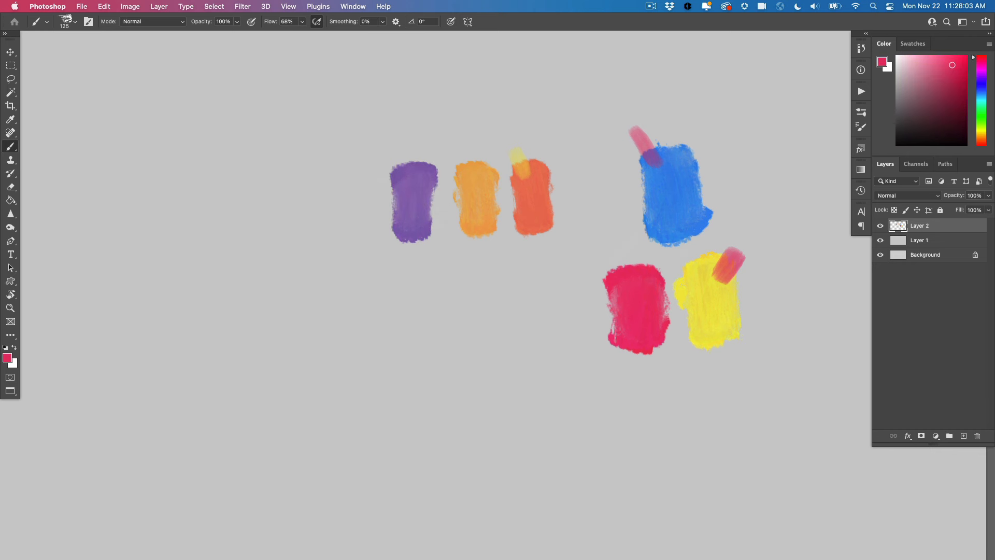
mouse_move(645, 187)
left_mouse_down()
mouse_move(633, 195)
mouse_move(645, 191)
left_mouse_up()
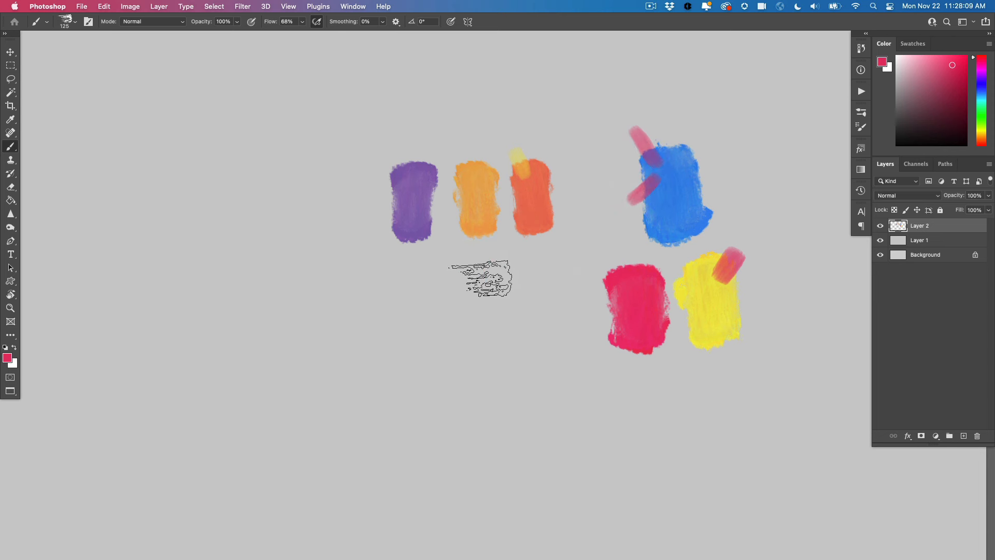
left_click(657, 179, "alt")
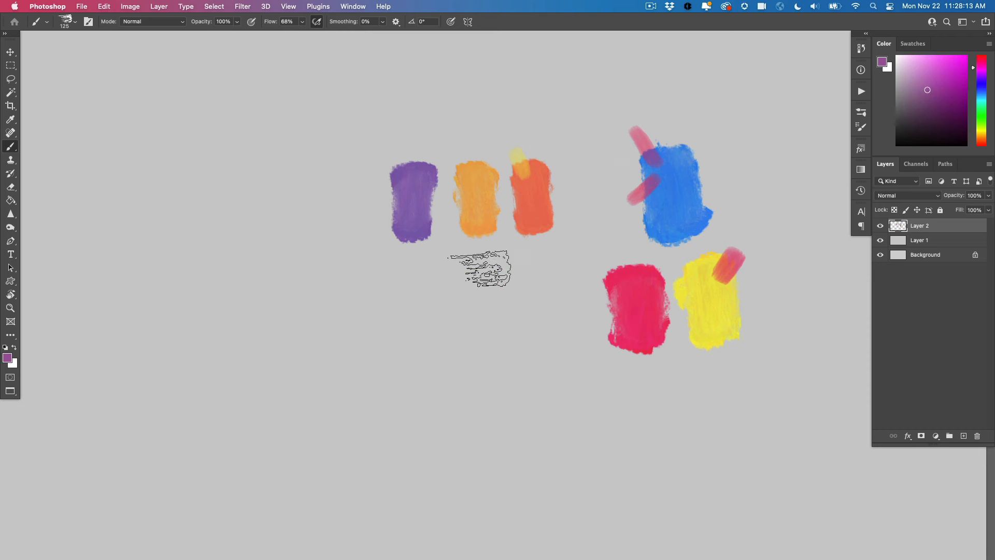
mouse_move(435, 270)
left_mouse_down()
mouse_move(426, 288)
mouse_move(412, 262)
left_mouse_up()
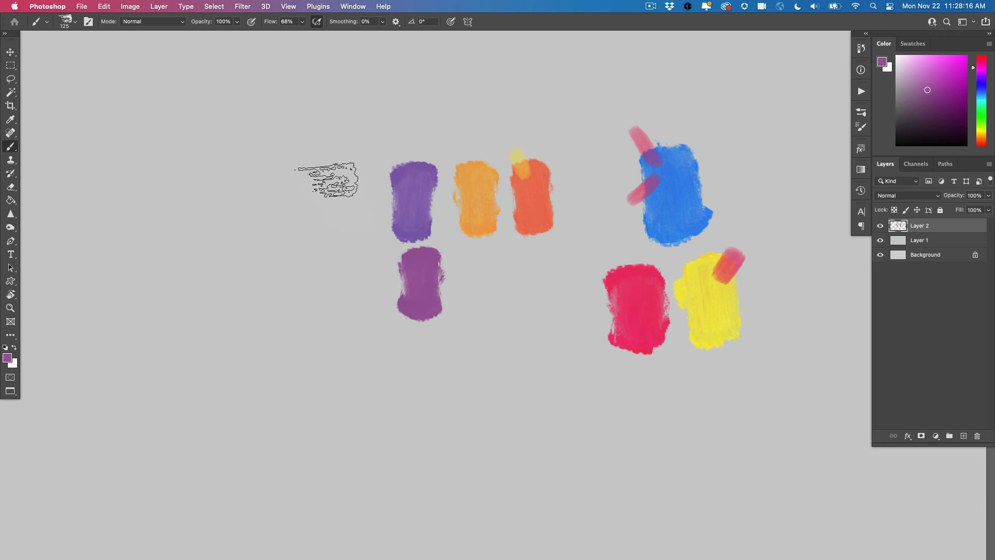
Sample yellow, brush it lightly over the blue swatch's edge, and paint a pale green swatch from the mix beside the reddish purple
left_click(718, 303, "alt")
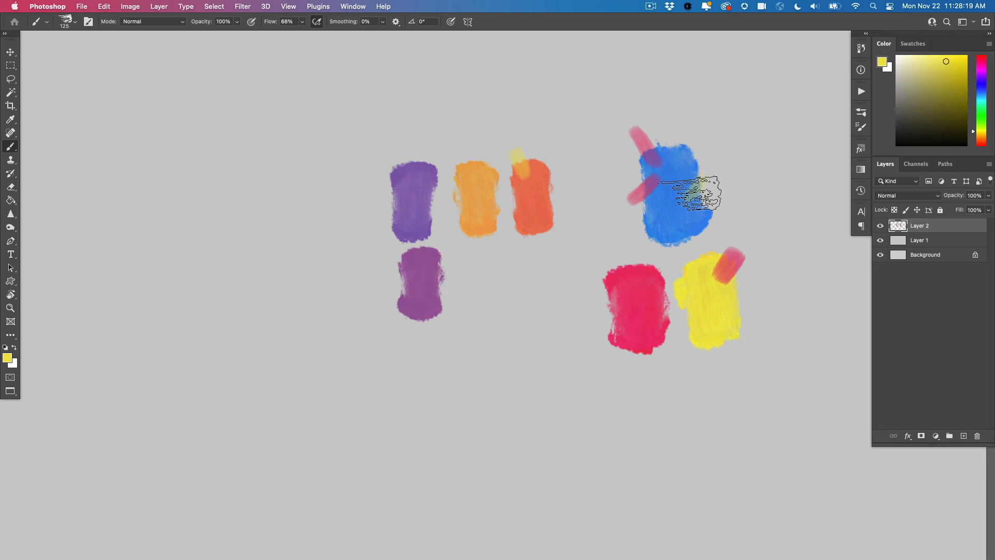
left_click_drag(708, 173, 689, 200)
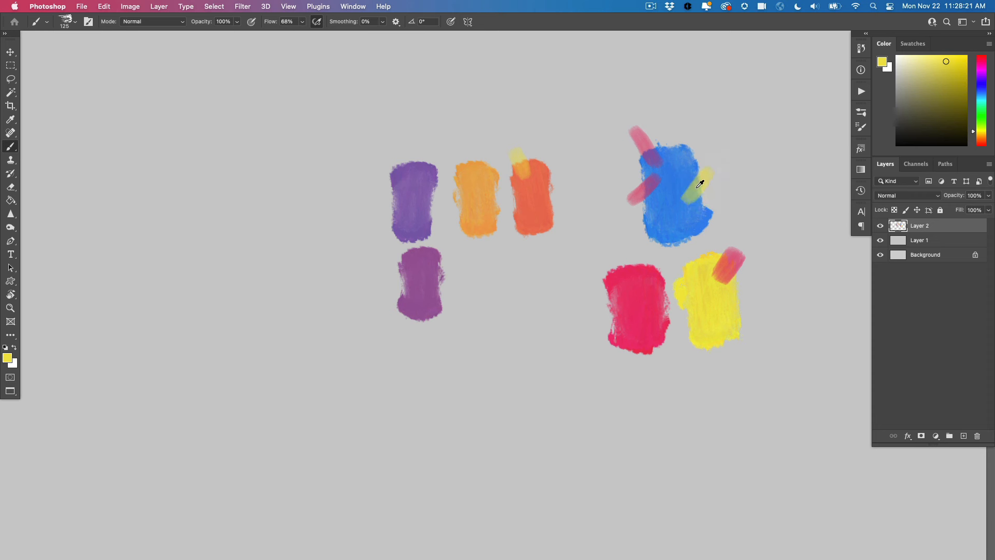
left_click(699, 184, "alt")
mouse_move(482, 306)
left_mouse_down()
mouse_move(484, 298)
mouse_move(490, 267)
mouse_move(479, 245)
left_mouse_up()
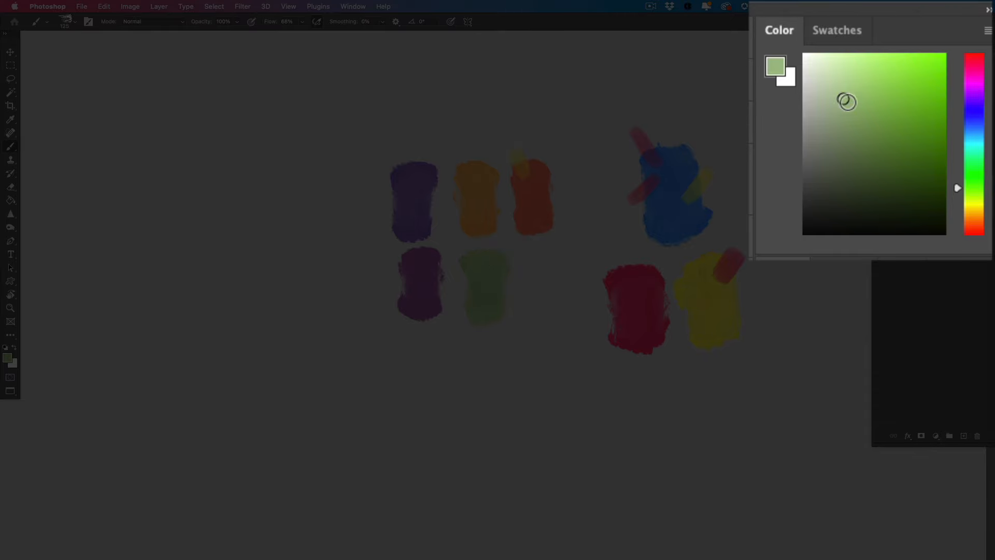
Increase the saturation of the sampled green and paint a brighter green swatch beside the pale green one
left_click(870, 99)
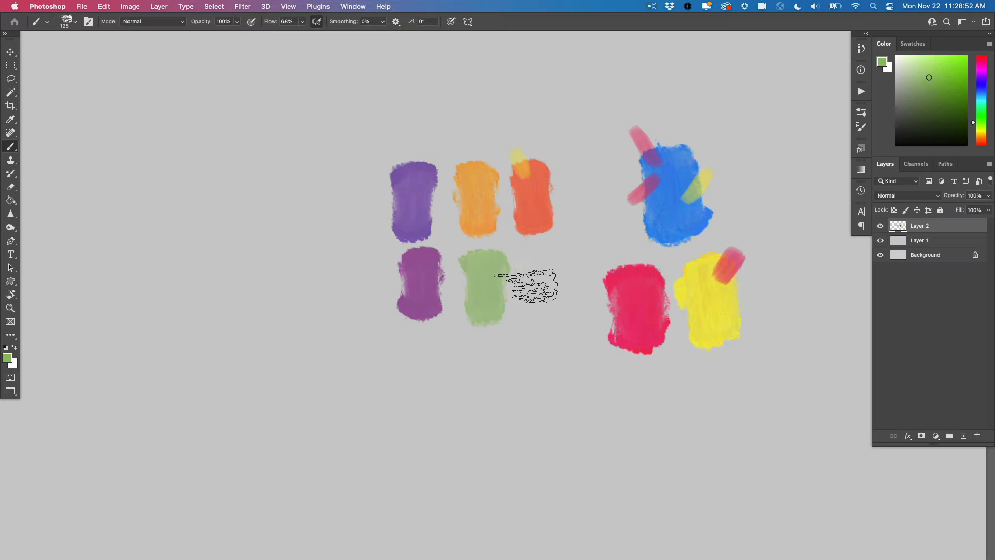
left_click_drag(534, 285, 534, 270)
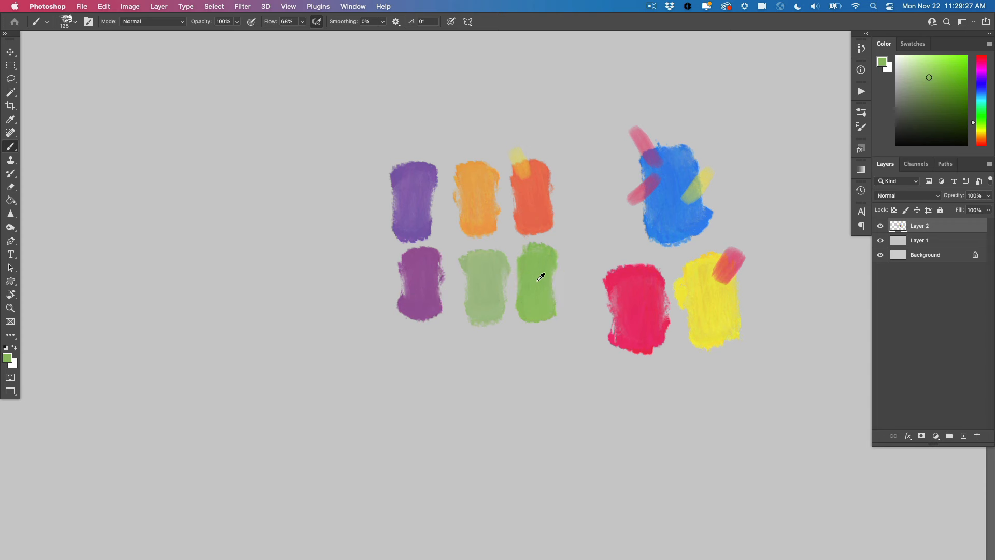
Brush the bright green lightly over the violet swatch's corner and paint a muted gray-green swatch from the sampled overlap
left_click_drag(389, 154, 402, 174)
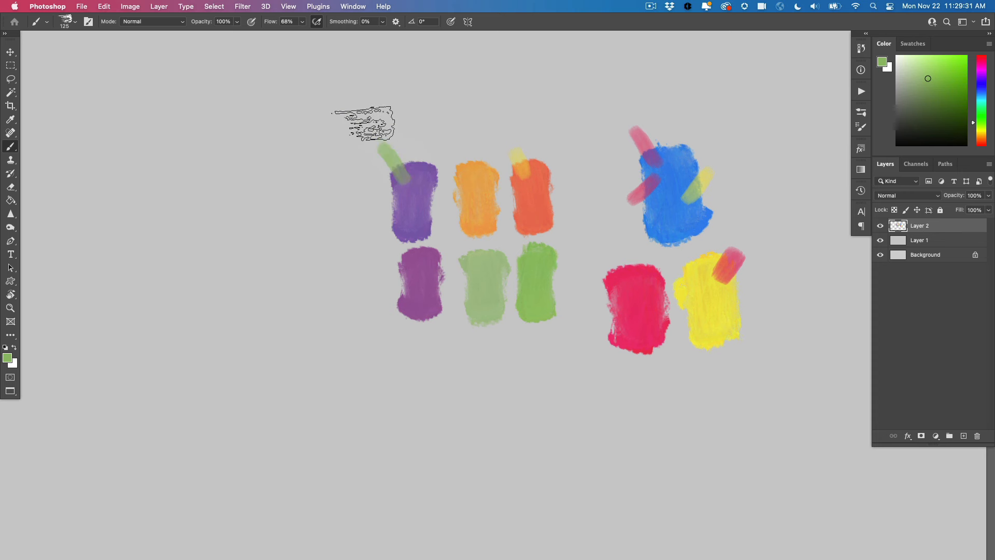
left_click(399, 176, "alt")
left_click_drag(333, 216, 337, 211)
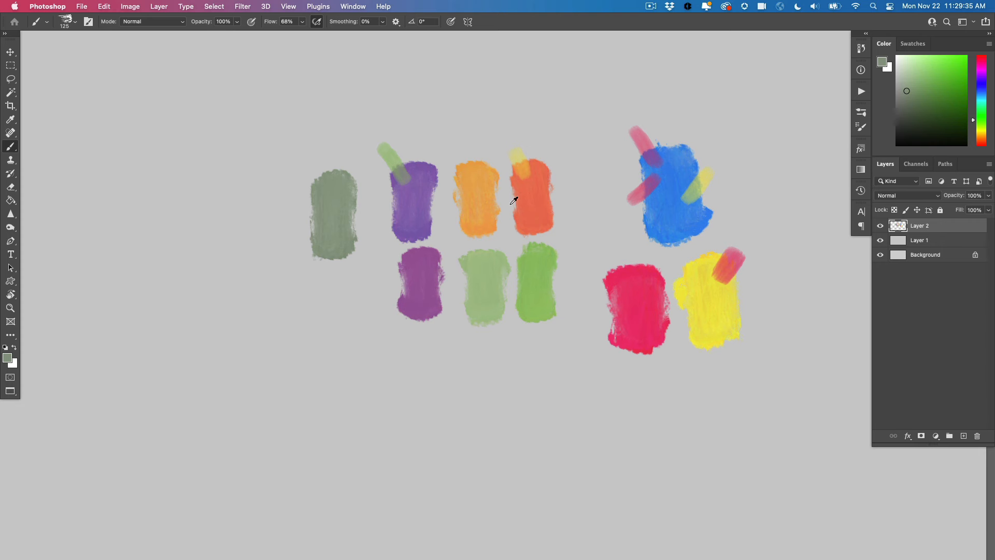
Sample red-orange, brush it lightly over the reddish-purple swatch, and paint a dusty rose swatch from the mix below the gray-green
left_click(542, 199, "alt")
mouse_move(422, 282)
left_mouse_down()
mouse_move(391, 291)
mouse_move(410, 273)
left_mouse_up()
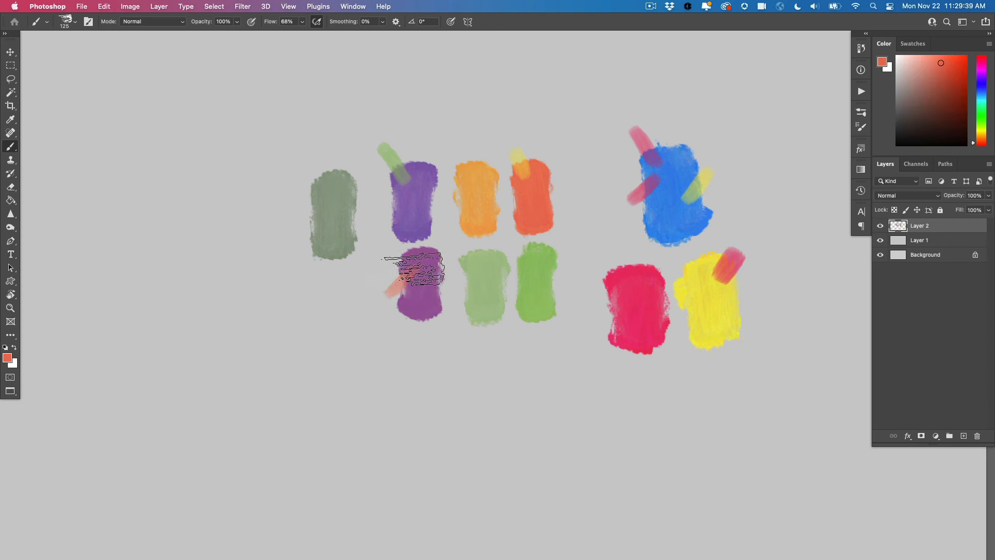
left_click(413, 276, "alt")
left_click_drag(337, 299, 335, 307)
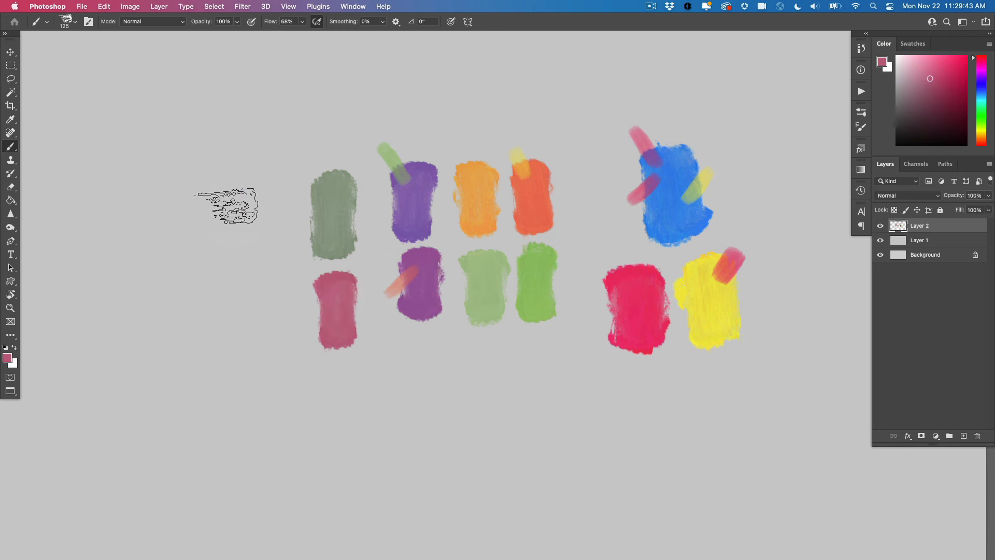
Sample red-orange, brush it lightly over the bright green swatch's lower edge, and paint an ochre swatch from the sampled overlap
left_click(534, 198, "alt")
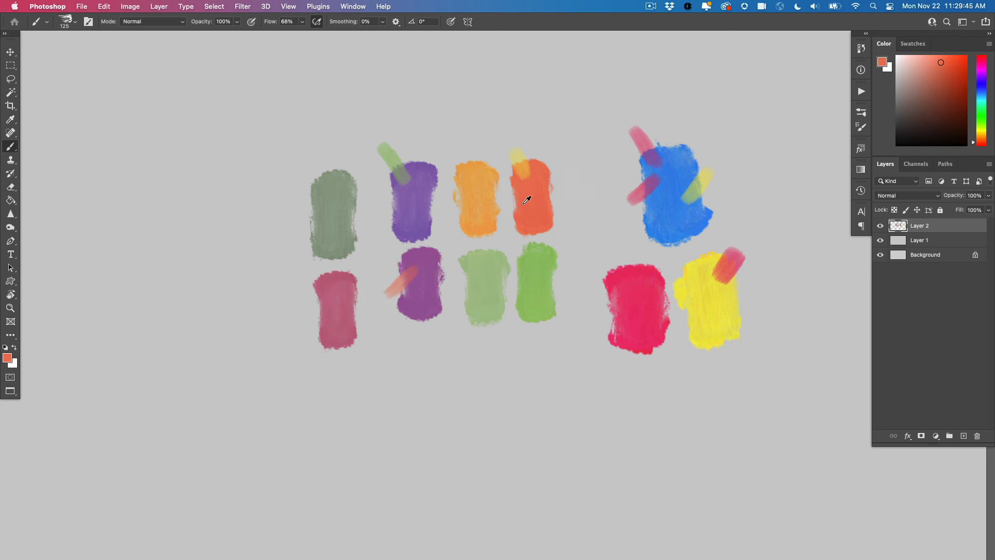
left_click(537, 309, "alt")
mouse_move(389, 373)
left_mouse_down()
mouse_move(396, 382)
mouse_move(394, 362)
left_mouse_up()
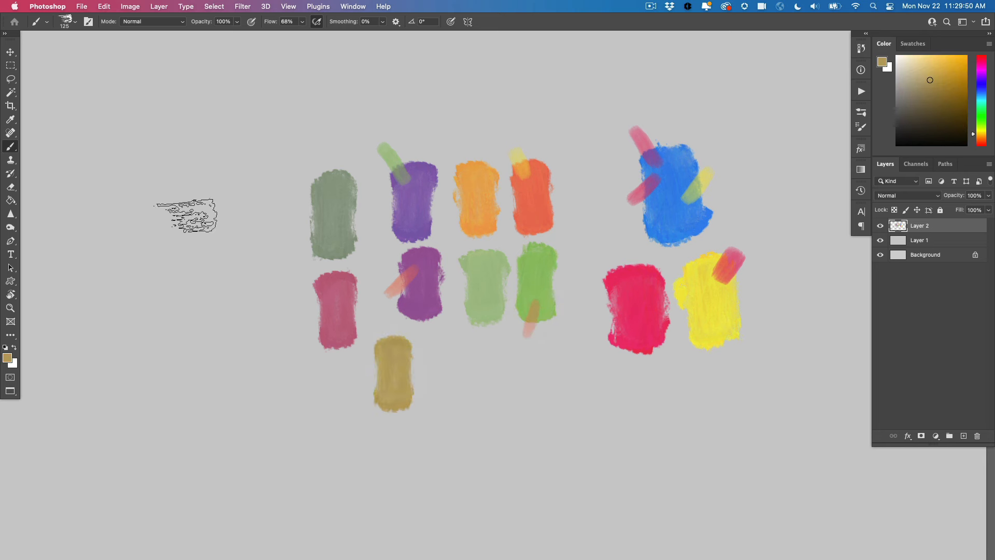
Sample ochre, brush it lightly over the dusty rose swatch's upper corner, and paint a terracotta swatch from the sampled overlap
left_click(395, 372, "alt")
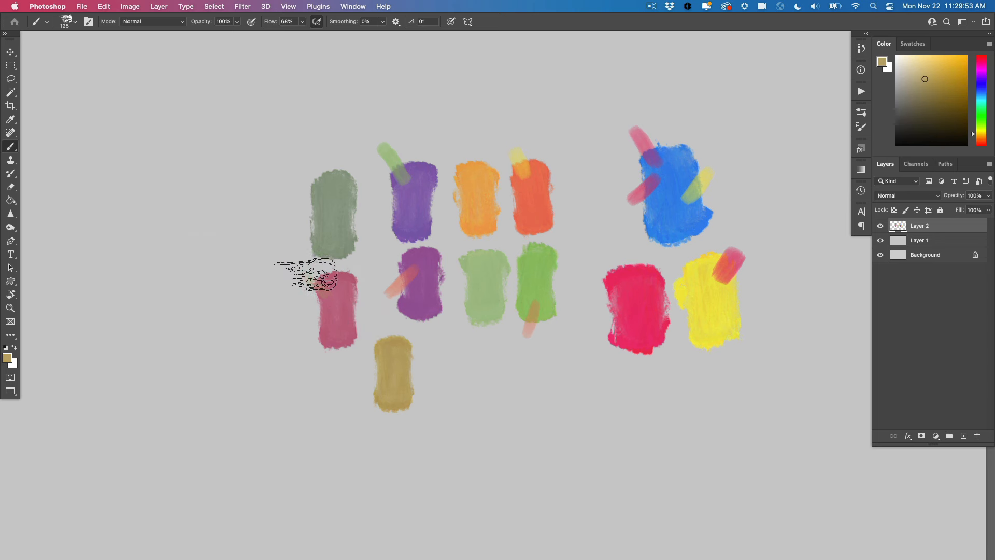
mouse_move(307, 275)
left_mouse_down()
mouse_move(323, 287)
mouse_move(301, 267)
left_mouse_up()
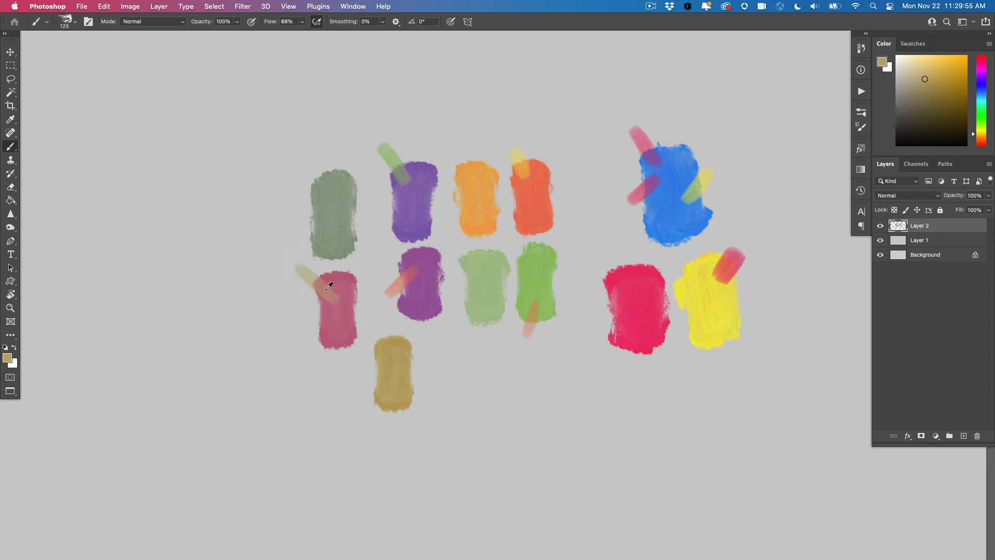
left_click(331, 285, "alt")
mouse_move(291, 309)
left_mouse_down()
mouse_move(283, 344)
mouse_move(277, 329)
left_mouse_up()
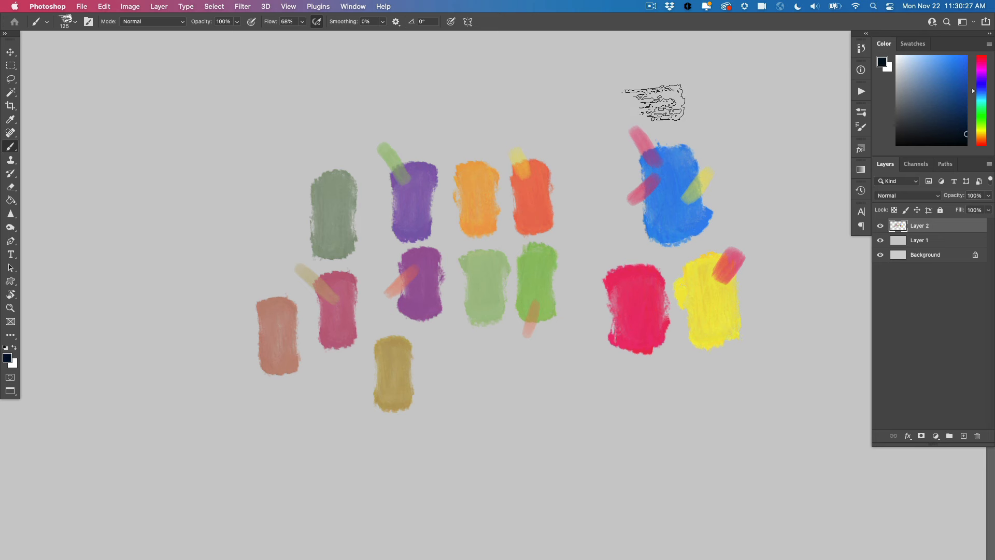
Paint a near-black blue swatch beside the blue primary, brush it lightly over the blue's upper edge, and paint a navy swatch from the mix
mouse_move(745, 162)
left_mouse_down()
mouse_move(763, 151)
mouse_move(752, 127)
left_mouse_up()
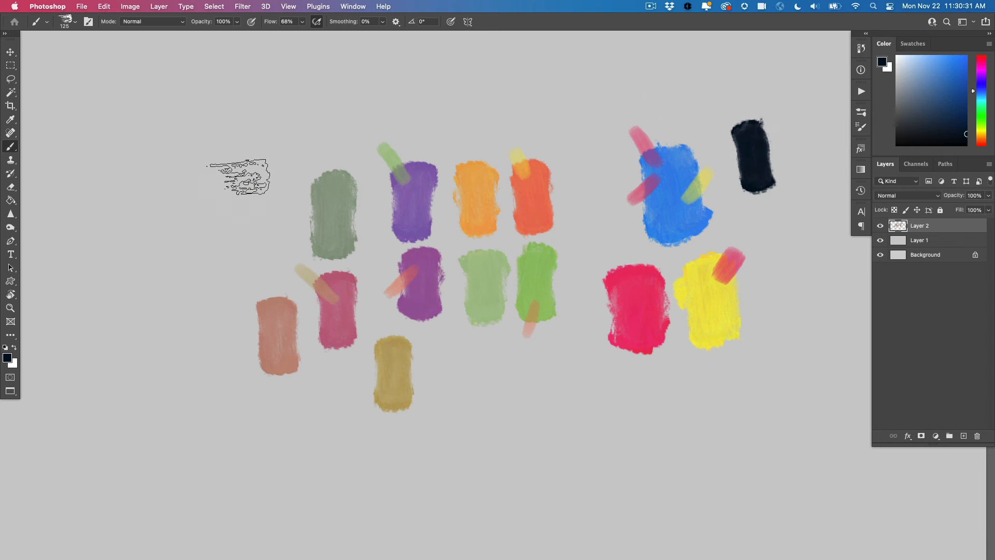
left_click(758, 144, "alt")
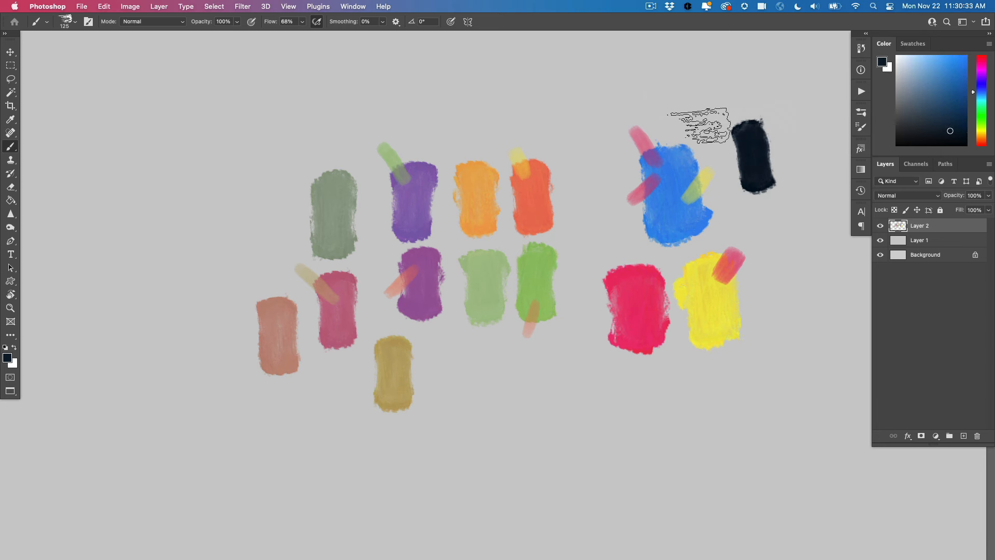
mouse_move(686, 120)
left_mouse_down()
mouse_move(680, 158)
mouse_move(686, 129)
left_mouse_up()
left_click_drag(591, 121, 580, 96)
Sample the near-black, brush it lightly over the red primary's upper edge, and paint a maroon swatch from the mix beside the navy
left_click(761, 150, "alt")
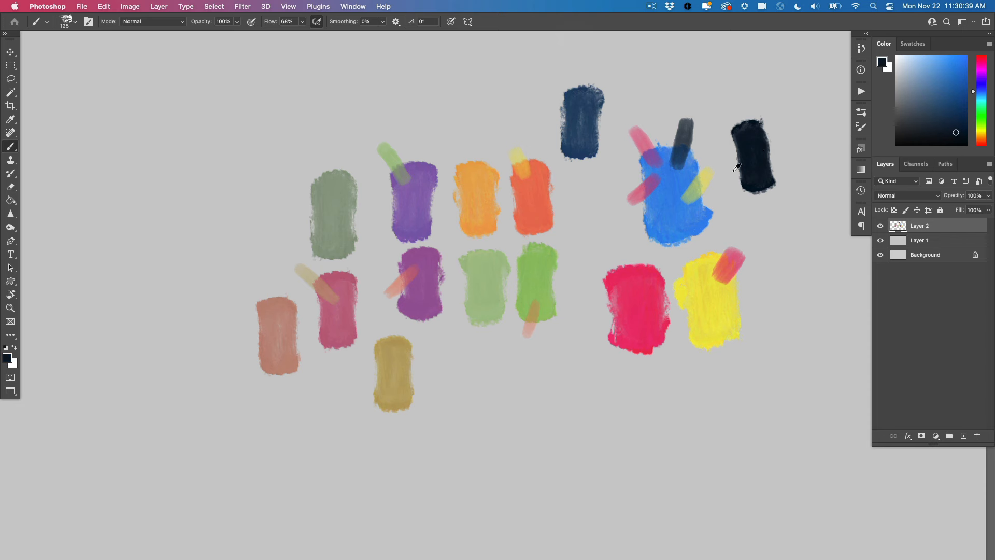
mouse_move(616, 248)
left_mouse_down()
mouse_move(628, 261)
mouse_move(621, 253)
left_mouse_up()
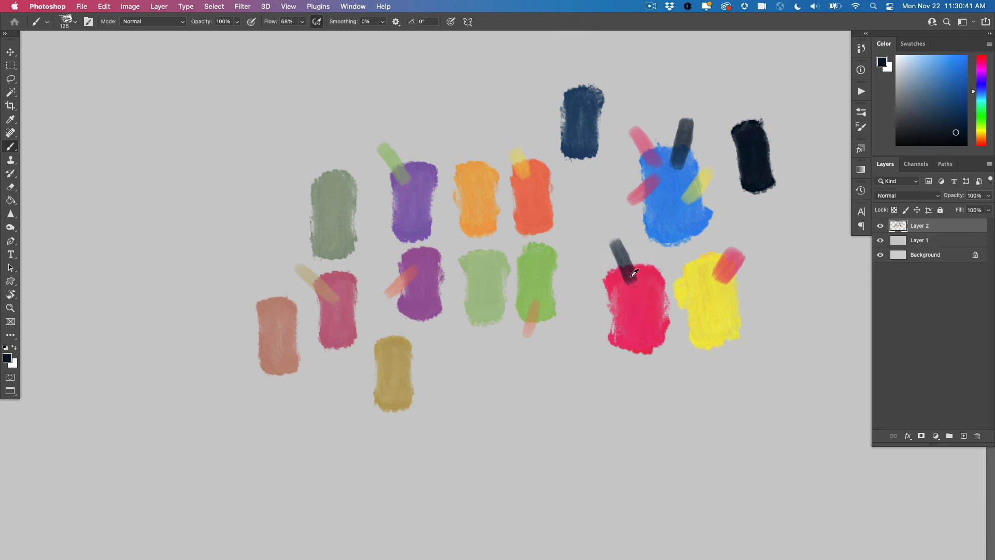
left_click(625, 259, "alt")
left_click_drag(540, 129, 528, 79)
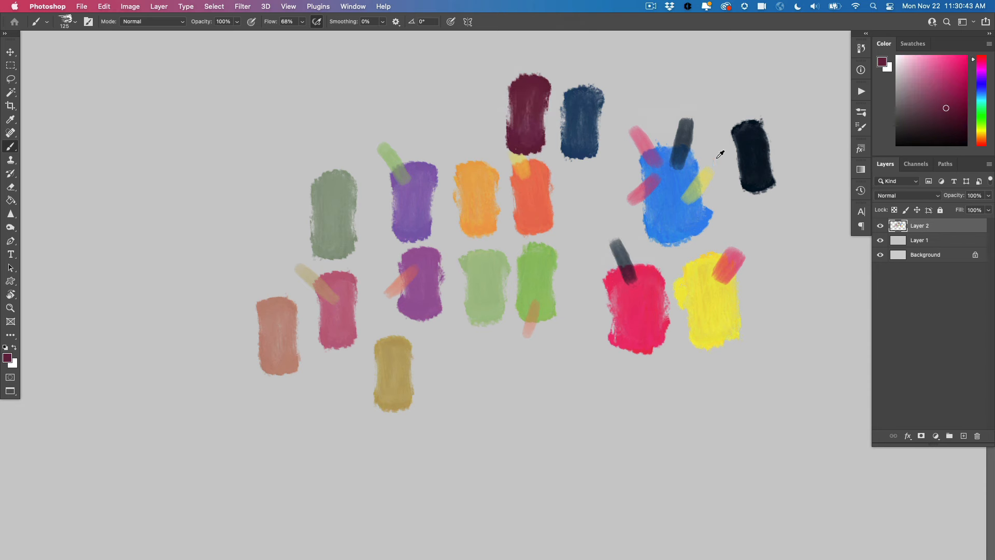
Sample the near-black, brush it lightly over the yellow primary's lower edge, and paint an olive swatch from the mix beside the maroon
left_click(756, 151, "alt")
mouse_move(707, 329)
left_mouse_down()
mouse_move(695, 358)
mouse_move(705, 333)
left_mouse_up()
left_click(703, 336, "alt")
mouse_move(479, 132)
left_mouse_down()
mouse_move(484, 100)
mouse_move(476, 98)
mouse_move(476, 121)
left_mouse_up()
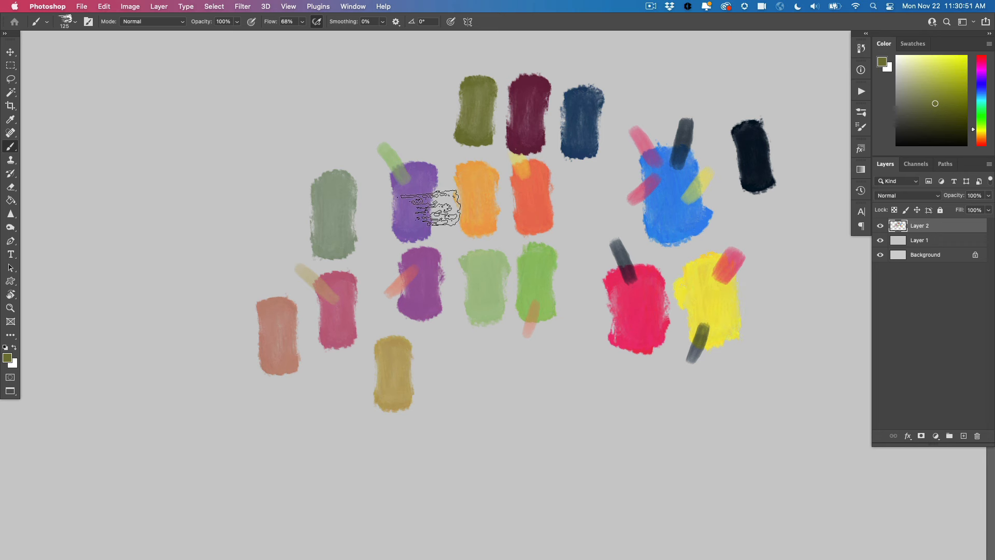
Sample the near-black, brush it lightly over the bright green swatch's side, and paint a darker green swatch from the mix beside the olive
left_click(756, 159, "alt")
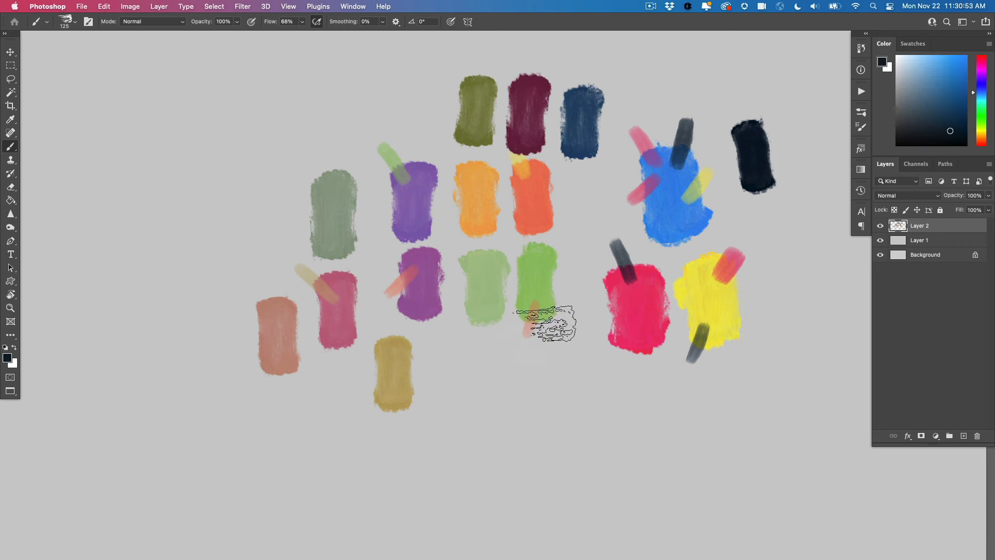
left_click_drag(566, 296, 541, 271)
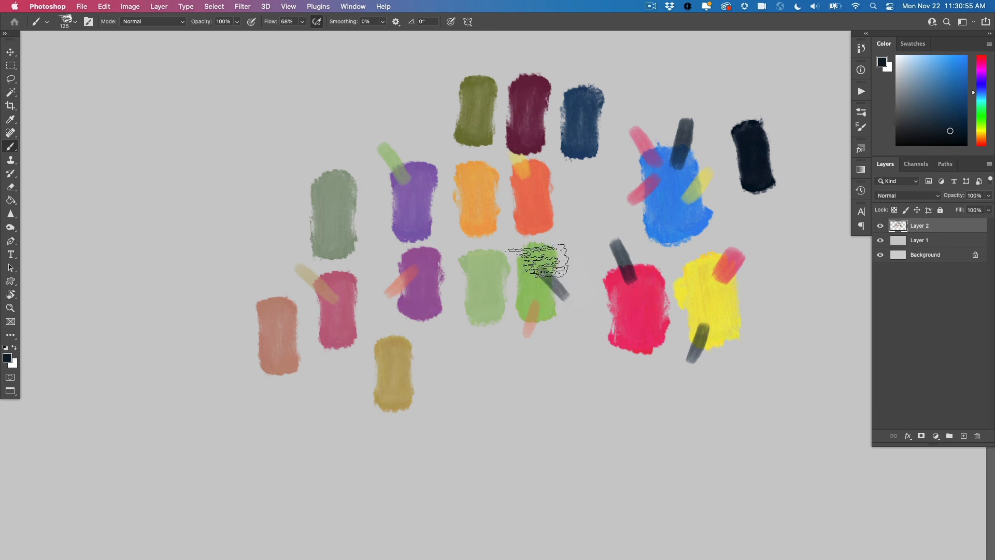
left_click(550, 272, "alt")
mouse_move(409, 93)
left_mouse_down()
mouse_move(433, 89)
mouse_move(422, 100)
mouse_move(418, 72)
left_mouse_up()
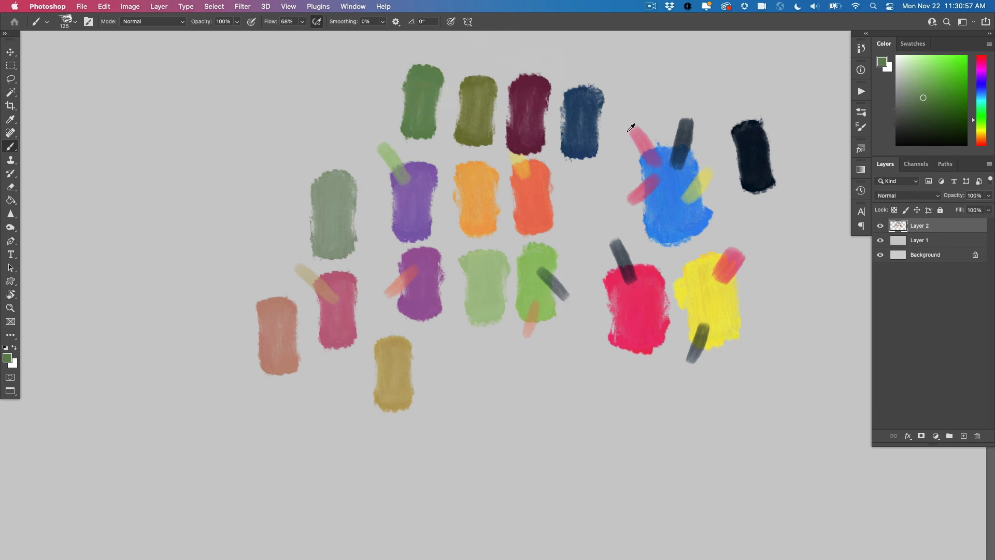
Sample the near-black, brush it lightly over the red-orange swatch's lower corner, and paint a brick red swatch at the end of the dark row
left_click(755, 149, "alt")
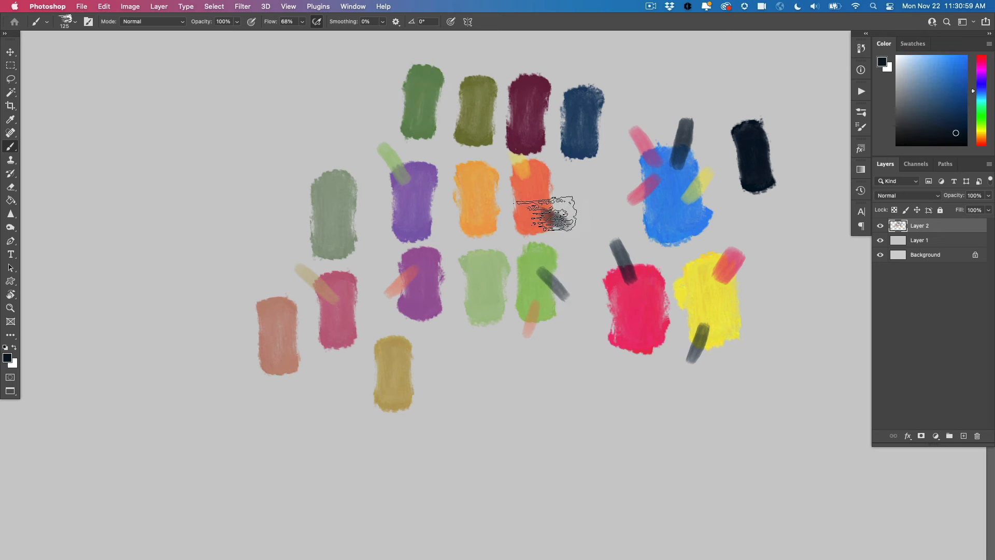
left_click_drag(563, 222, 540, 208)
left_click(550, 211, "alt")
left_click_drag(386, 104, 357, 99)
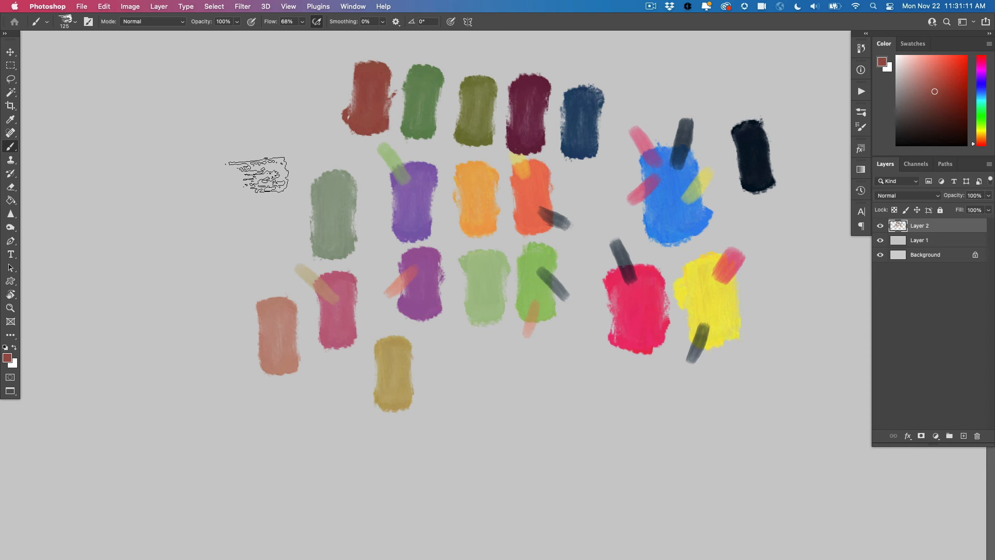
Sample the near-black, brush it lightly over the muted gray-green swatch's corner, and paint a dark slate green swatch beside it
left_click(758, 165, "alt")
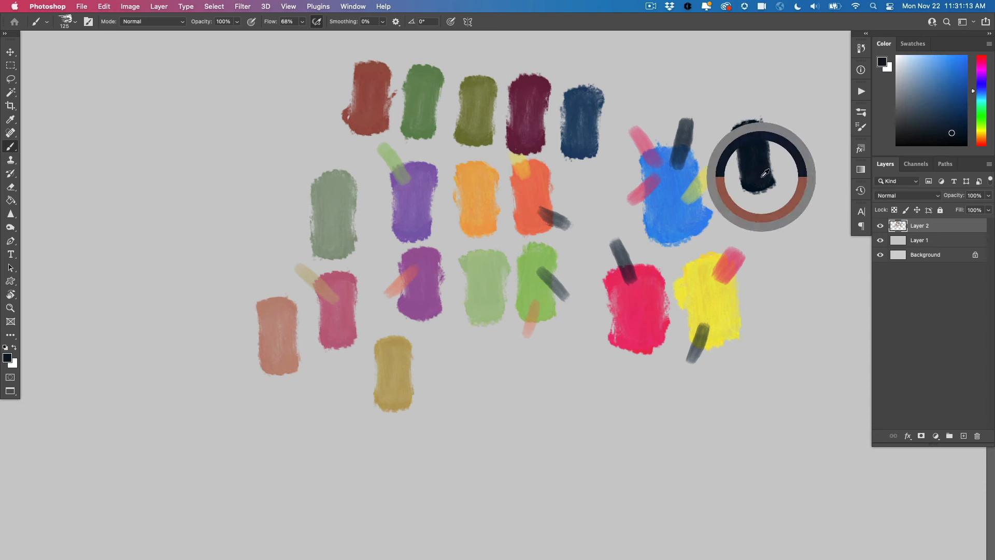
mouse_move(295, 182)
left_mouse_down()
mouse_move(324, 190)
mouse_move(310, 167)
left_mouse_up()
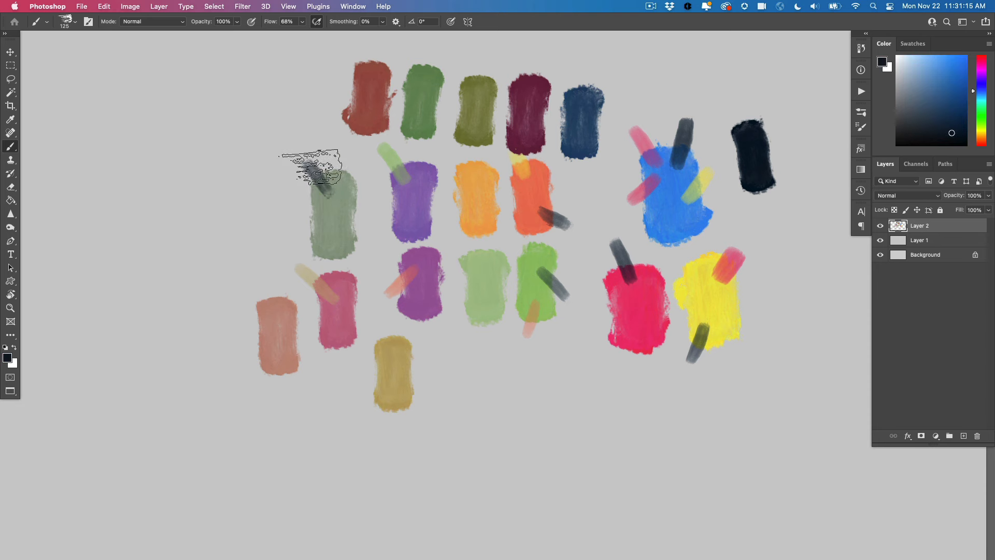
left_click(325, 184, "alt")
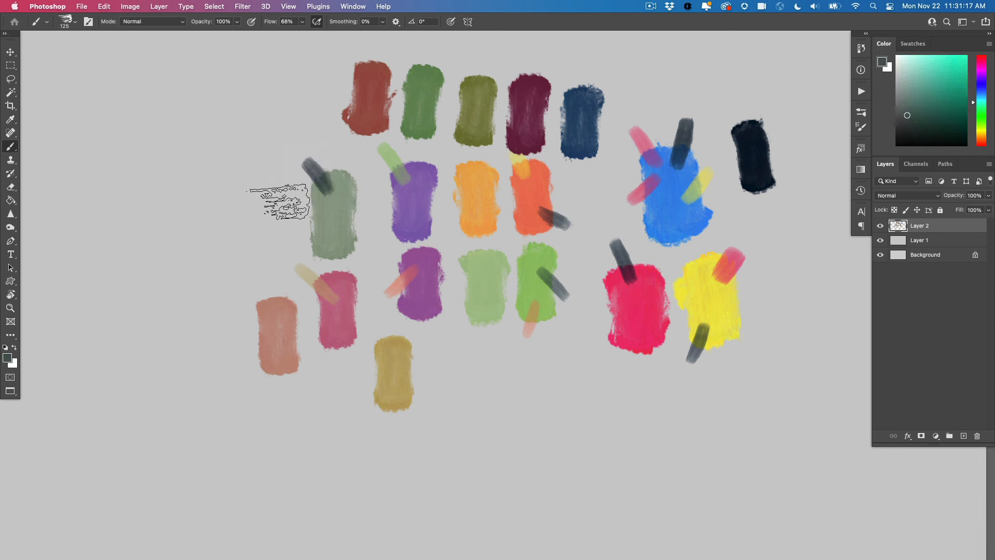
mouse_move(264, 197)
left_mouse_down()
mouse_move(267, 219)
mouse_move(262, 179)
left_mouse_up()
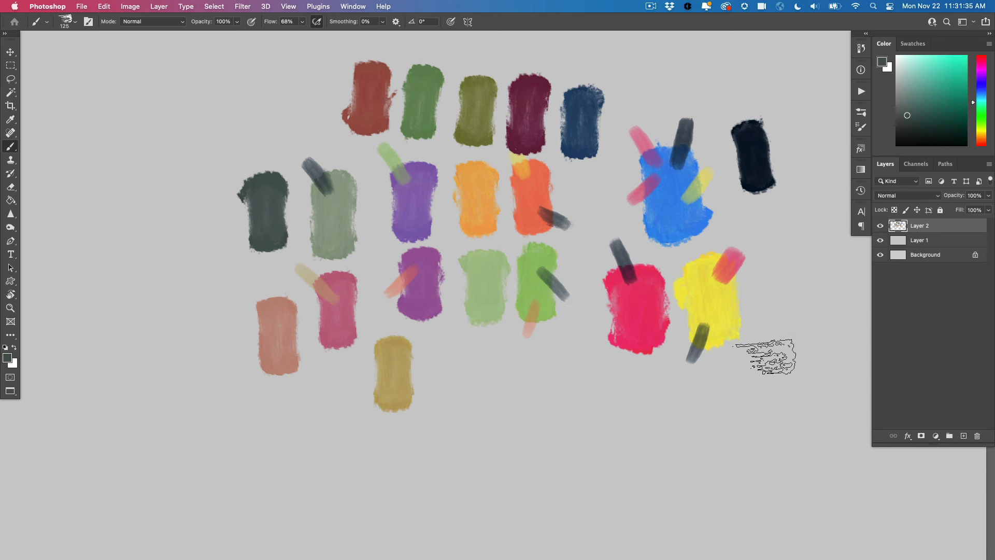
Lighten the sampled yellow to a pale cream and paint a cream swatch beside the yellow primary
left_click(701, 277, "alt")
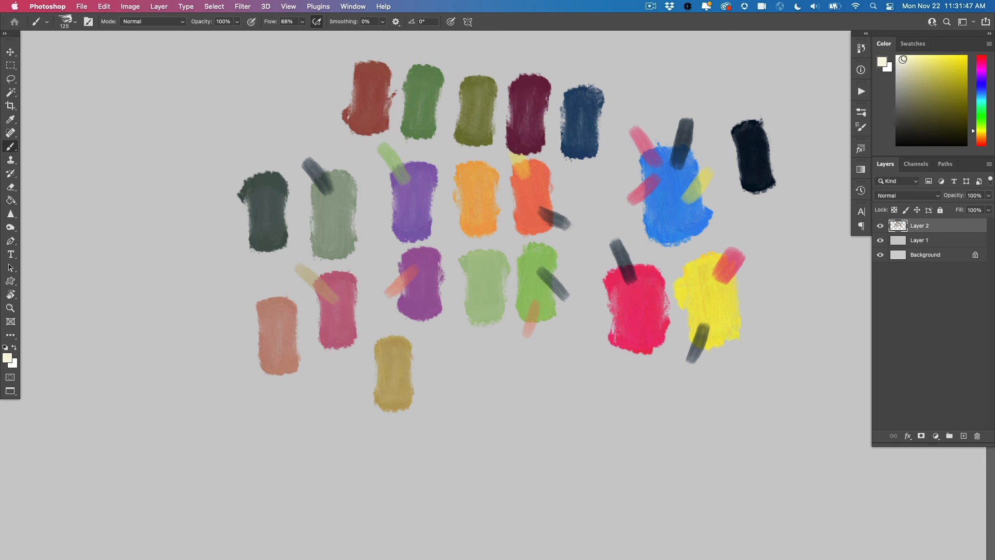
left_click_drag(772, 340, 777, 321)
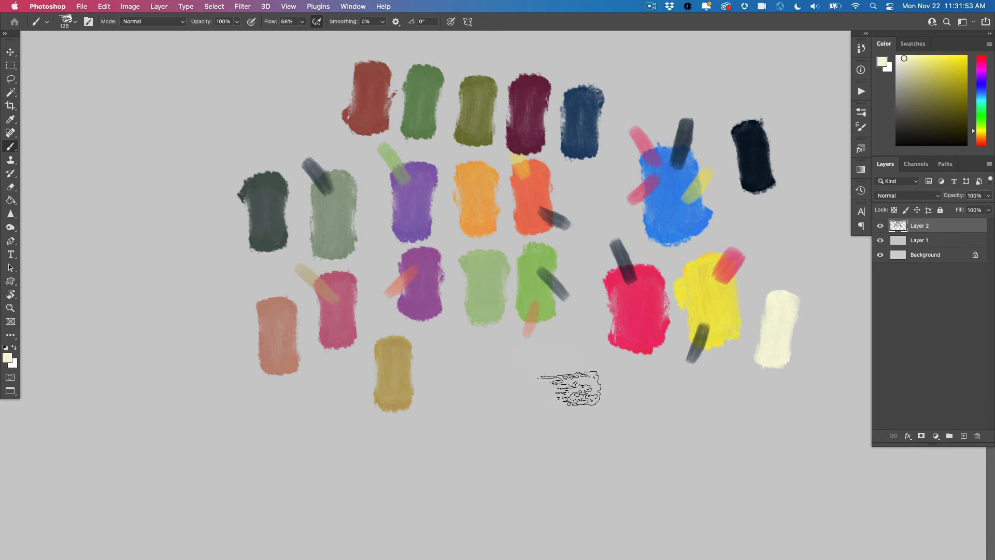
left_click_drag(777, 300, 775, 288)
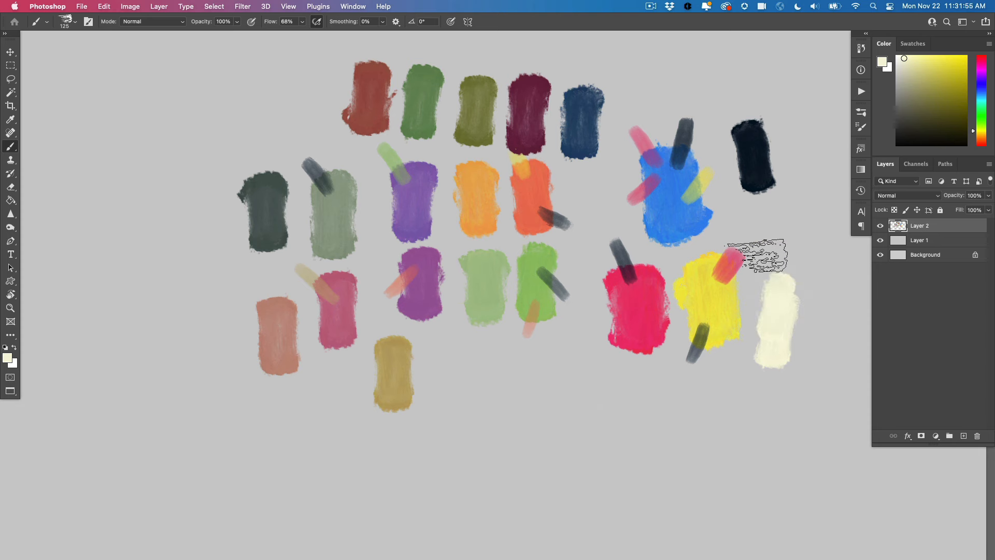
Sample the cream, brush it lightly over the yellow primary's side, and paint a pale yellow swatch from the mix above the near-black swatch
left_click(778, 325, "alt")
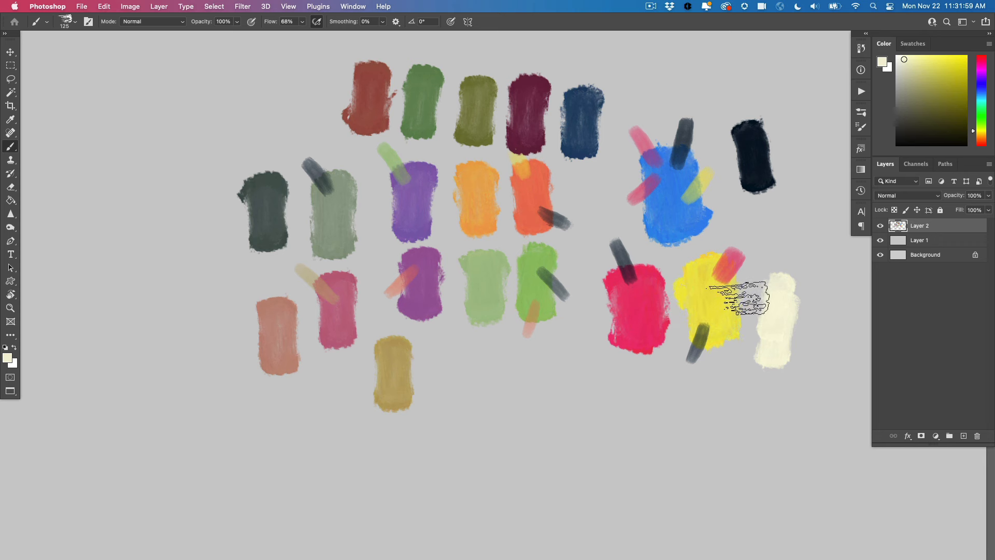
left_click_drag(725, 307, 753, 278)
left_click(733, 302, "alt")
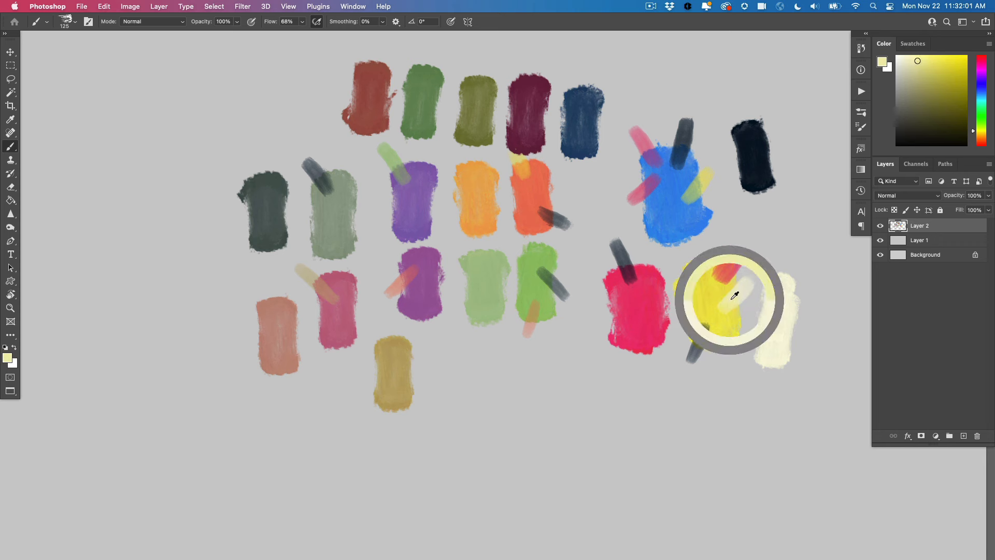
Sample the cream, brush it lightly over the blue primary's lower edge, and paint a light blue swatch from the mix beside the pale yellow
left_click(782, 309, "alt")
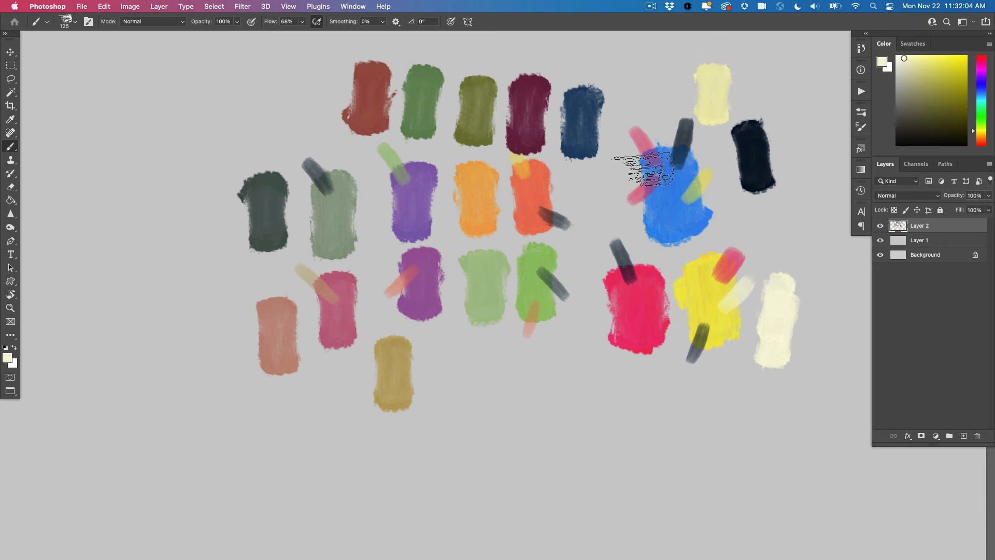
left_click_drag(656, 248, 668, 223)
left_click(664, 231, "alt")
left_click_drag(667, 84, 664, 78)
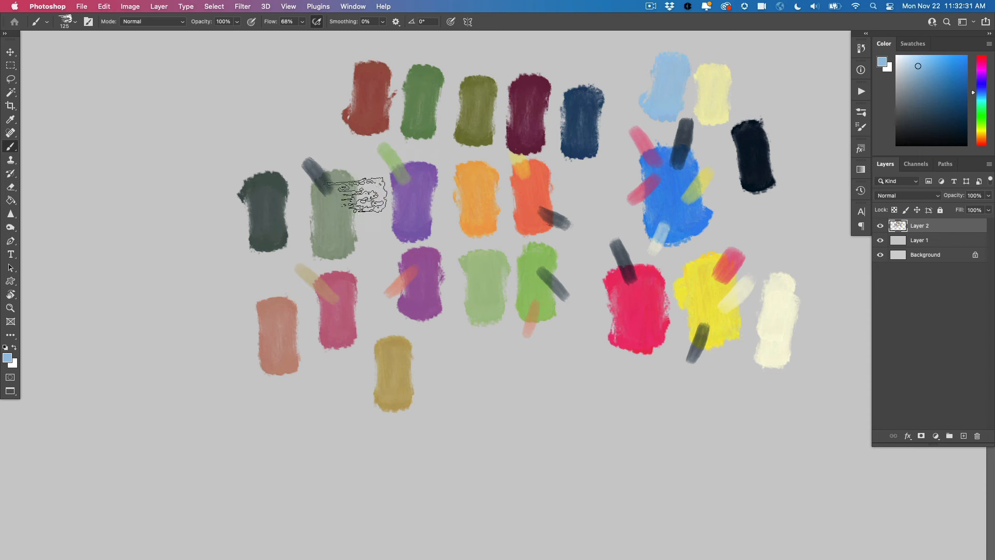
Sample the cream, brush it lightly over the red primary's lower corner, and paint a light pink swatch from the mix beside the light blue
left_click(777, 322, "alt")
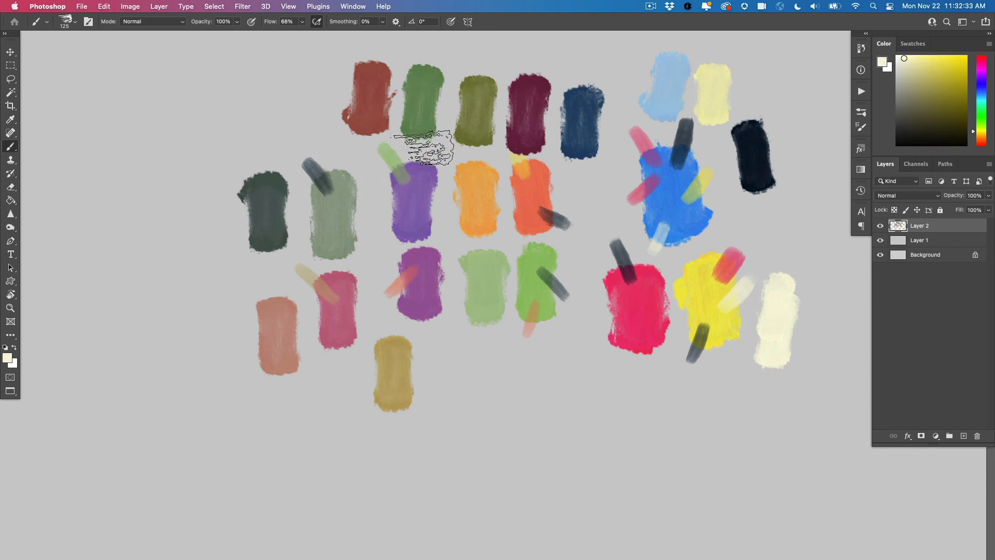
left_click(624, 324, "alt")
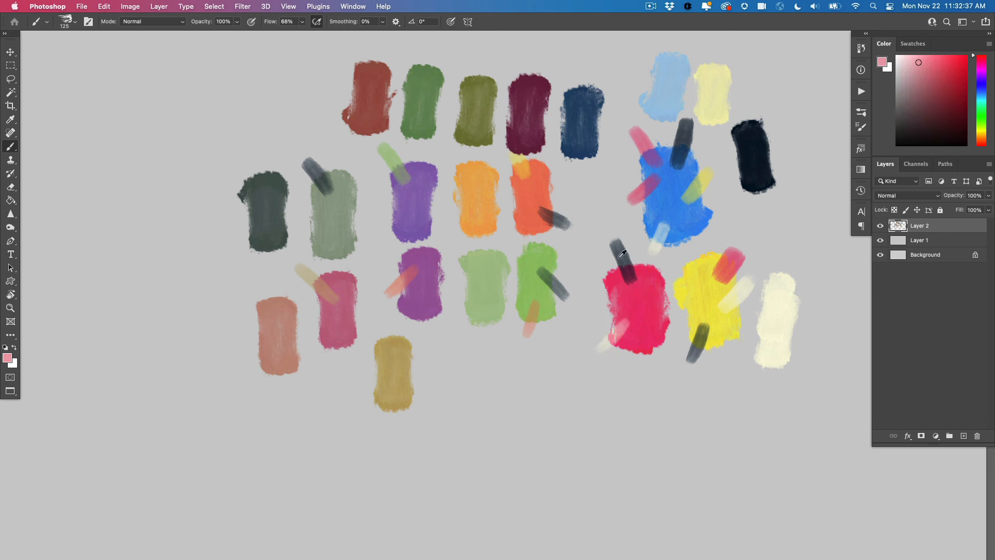
left_click_drag(633, 67, 628, 72)
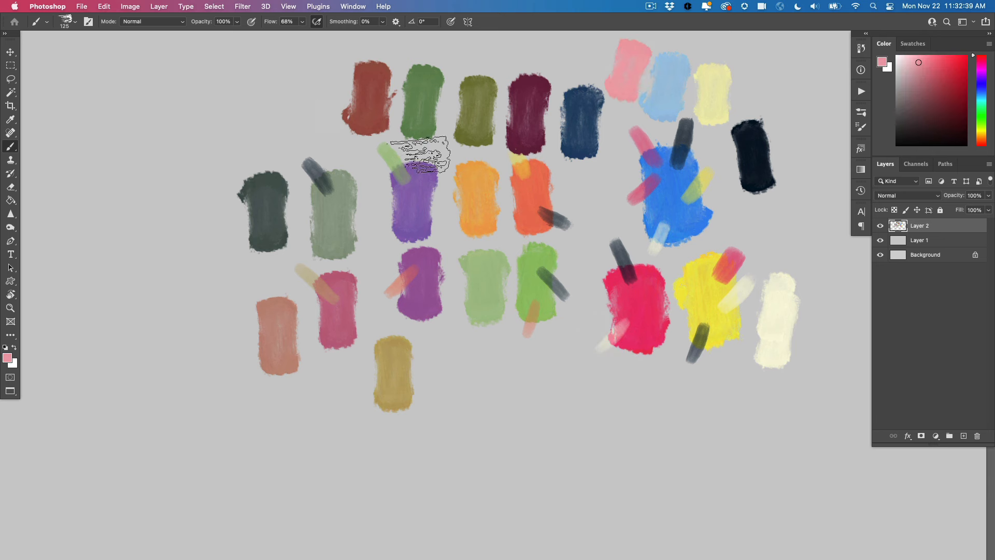
Paint a vertical column of pale yellow, orange and reddish-purple swatches on the empty canvas beyond the primaries, sampling each color from the existing swatches
left_click_drag(502, 265, 371, 258)
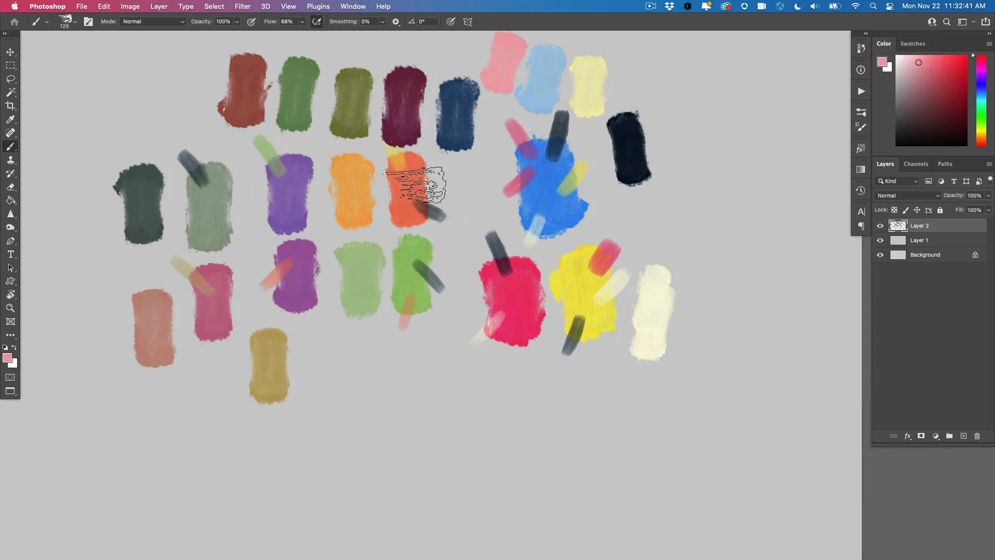
left_click(590, 77, "alt")
left_click_drag(782, 139, 781, 161)
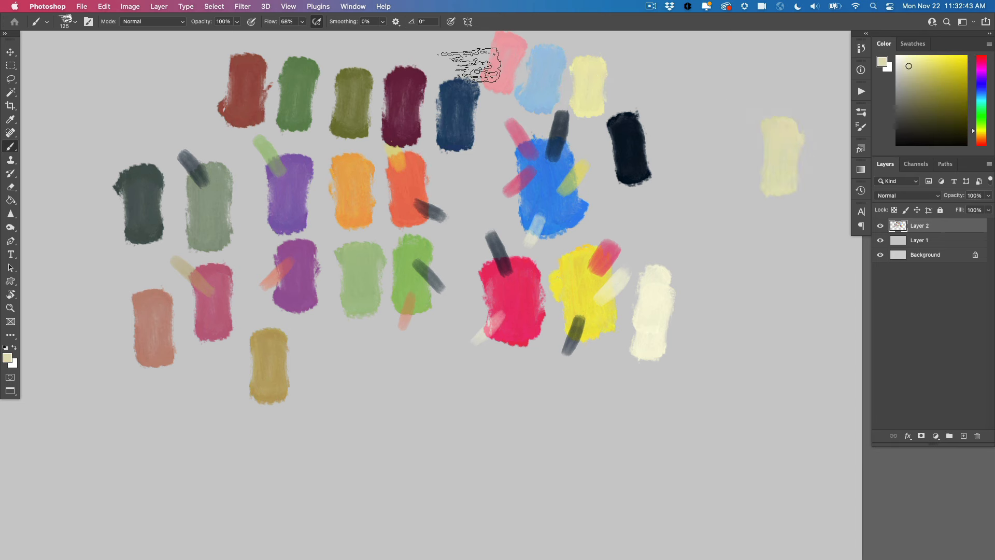
mouse_move(776, 260)
left_mouse_down()
mouse_move(773, 244)
mouse_move(791, 249)
mouse_move(780, 213)
left_mouse_up()
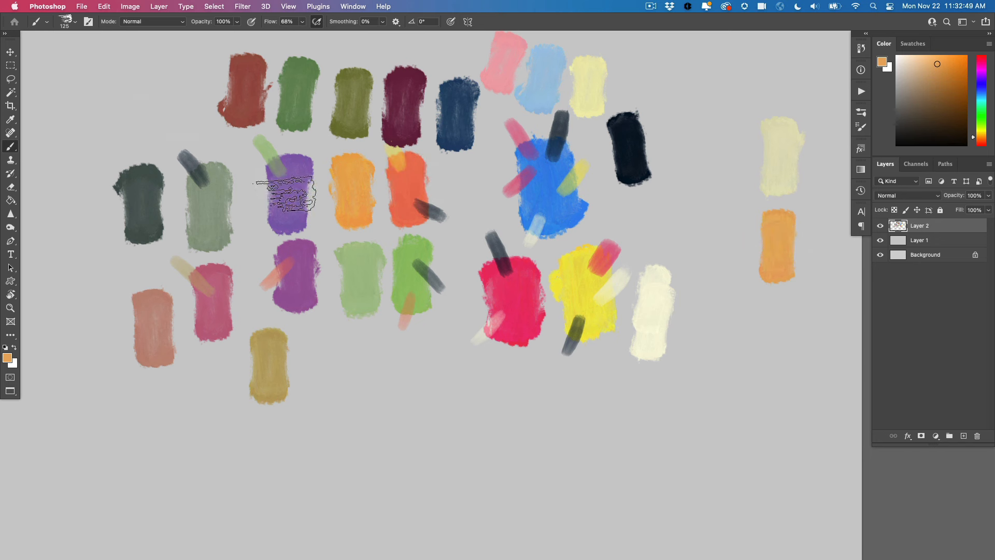
left_click(300, 284, "alt")
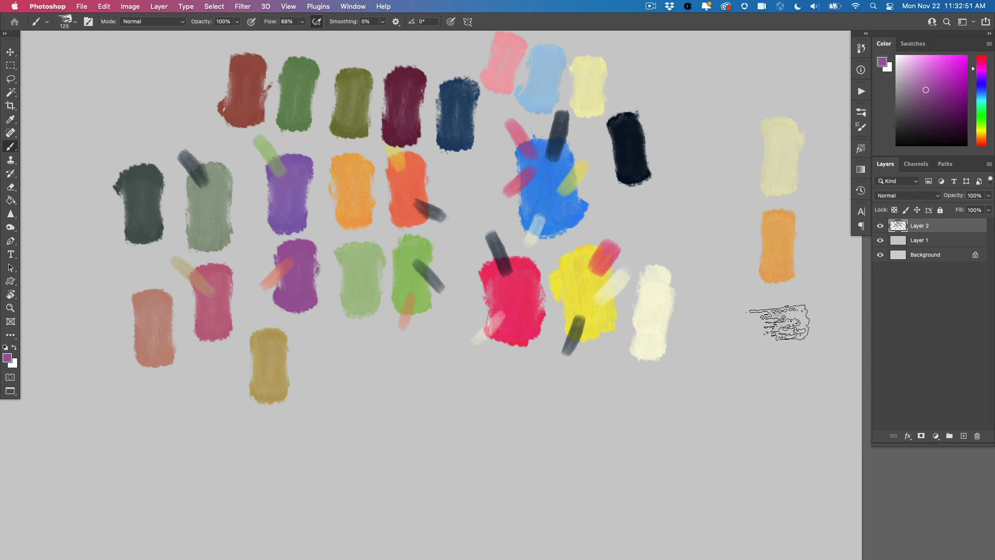
mouse_move(777, 322)
left_mouse_down()
mouse_move(776, 346)
mouse_move(782, 317)
left_mouse_up()
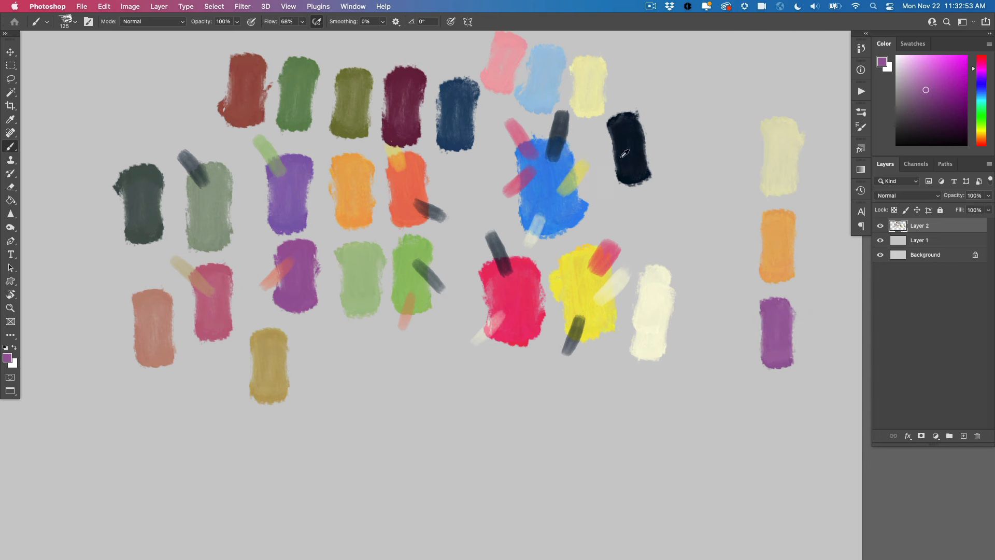
Sample the near-black, brush it lightly over the reddish-purple swatch's lower corner, and paint a dark purple swatch at the bottom of the new column
left_click(637, 144, "alt")
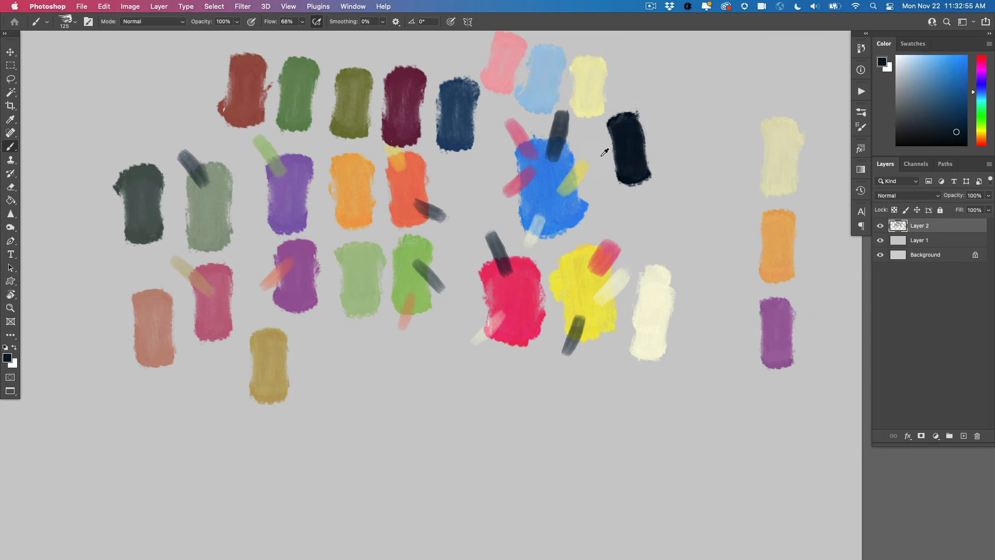
left_click(631, 150, "alt")
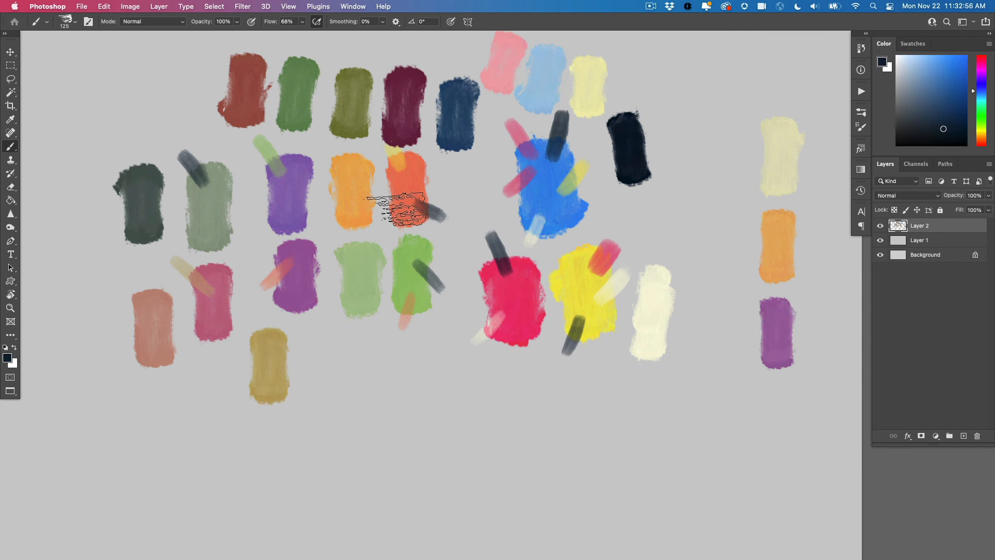
left_click(291, 295, "alt")
mouse_move(781, 388)
left_mouse_down()
mouse_move(781, 430)
mouse_move(783, 419)
left_mouse_up()
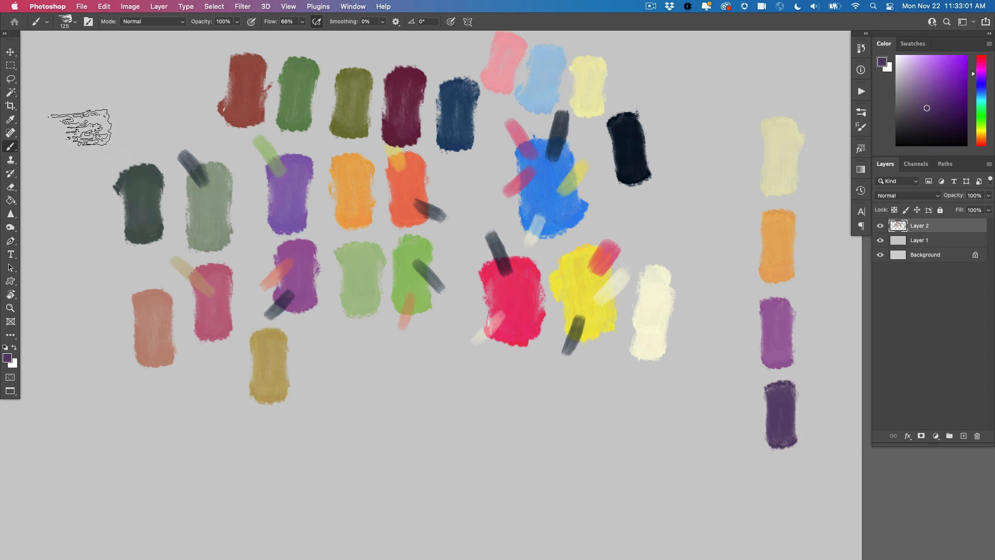
Start a second column beside the pale yellow and orange swatches with near-black and light blue swatches sampled from the existing ones
left_click(629, 147, "alt")
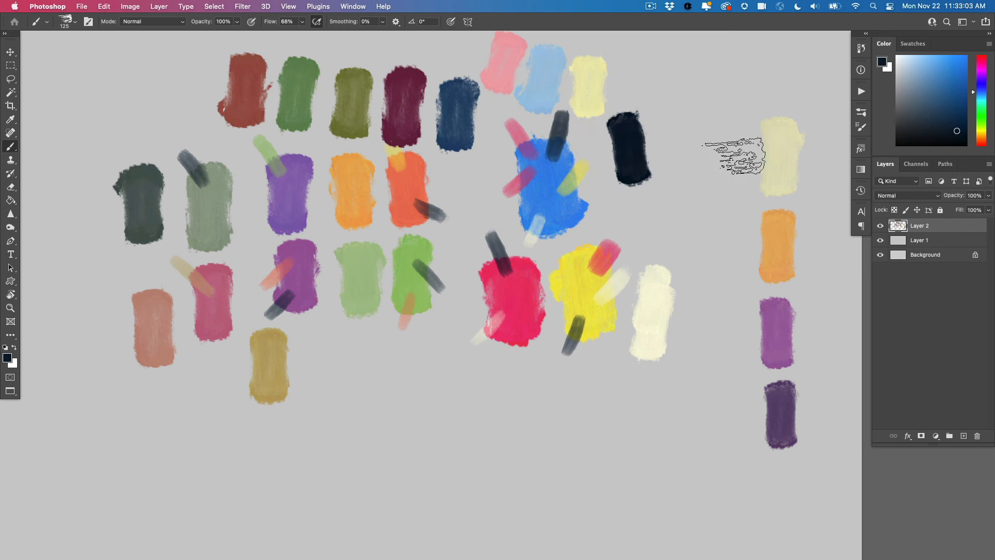
left_click_drag(731, 132, 729, 171)
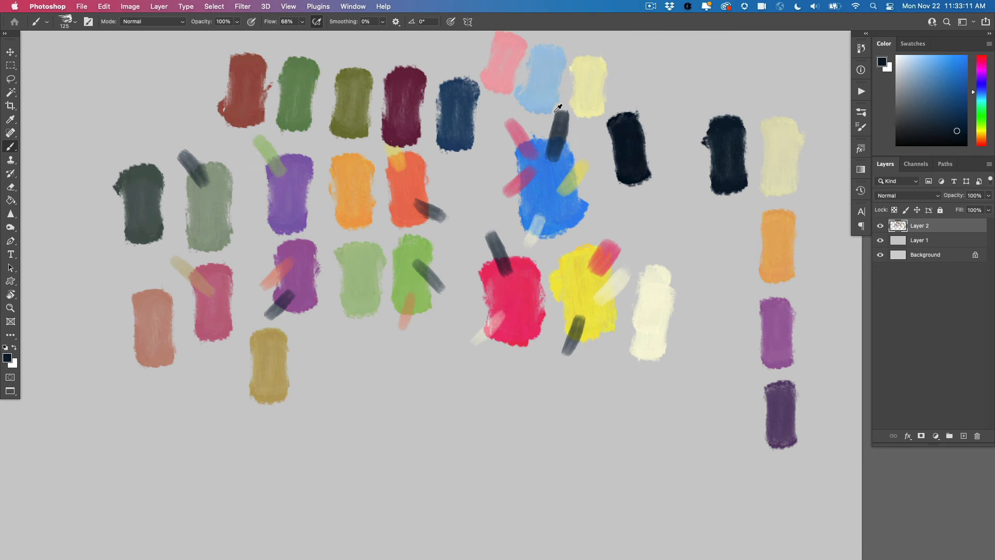
left_click(547, 72, "alt")
left_click_drag(722, 282, 731, 235)
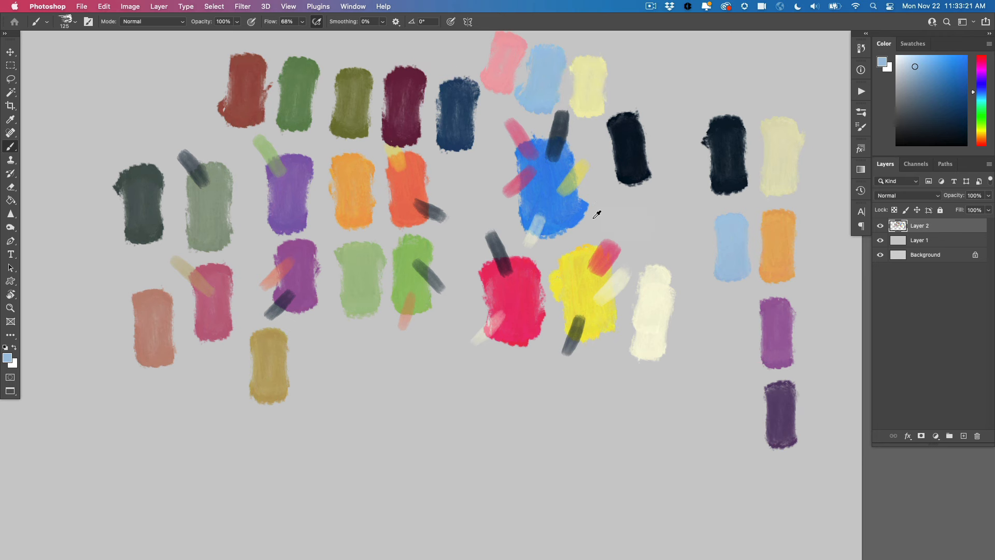
Sample the blue primary, brush it lightly over the orange-red swatch's edge, and paint a muted purple swatch from the mix in the empty area below
left_click(532, 180, "alt")
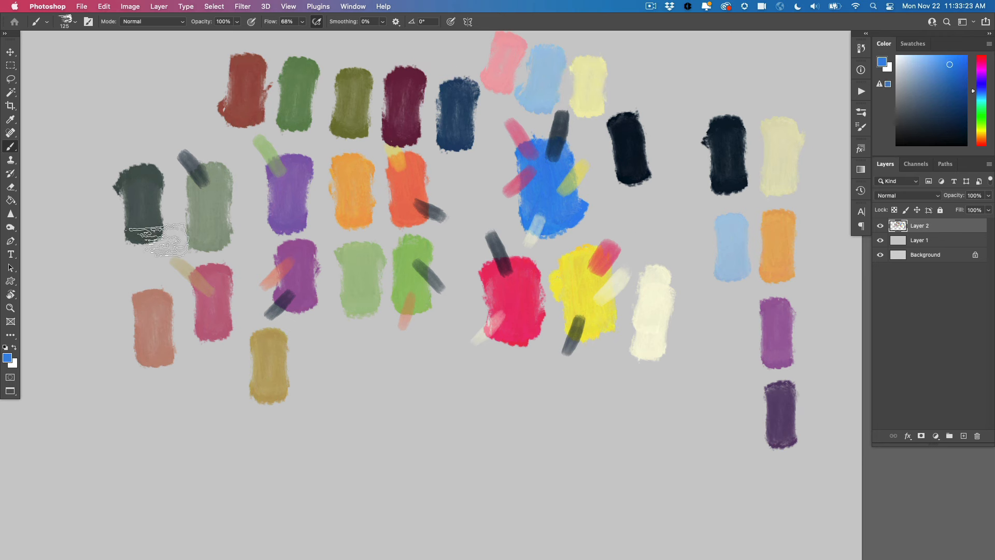
mouse_move(433, 179)
left_mouse_down()
mouse_move(419, 185)
mouse_move(428, 182)
left_mouse_up()
left_click(423, 181, "alt")
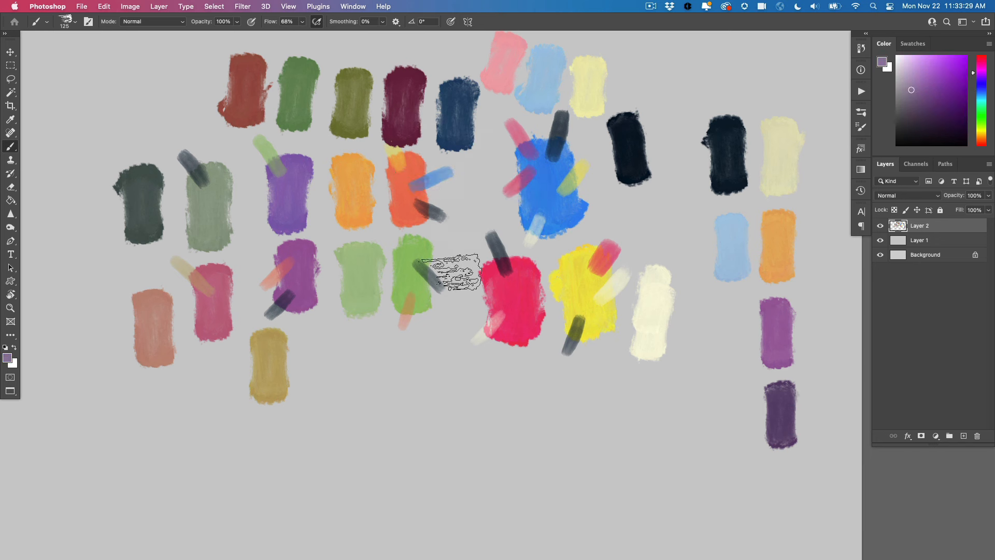
left_click_drag(433, 363, 435, 382)
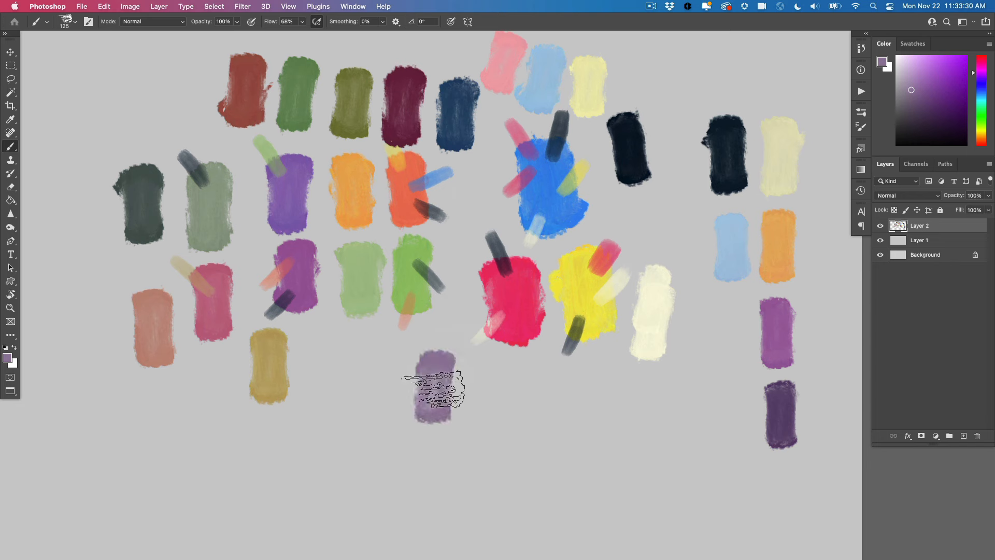
Mix the blue primary with the muted purple, paint blue and periwinkle swatches beside it, and add the periwinkle below the second column's light blue
left_click(543, 189, "alt")
mouse_move(444, 344)
left_mouse_down()
mouse_move(440, 374)
mouse_move(440, 359)
mouse_move(492, 394)
mouse_move(490, 404)
mouse_move(471, 394)
mouse_move(495, 374)
mouse_move(497, 385)
mouse_move(485, 365)
left_mouse_up()
left_click(440, 360, "alt")
left_click(439, 401, "alt")
left_click_drag(550, 384, 551, 396)
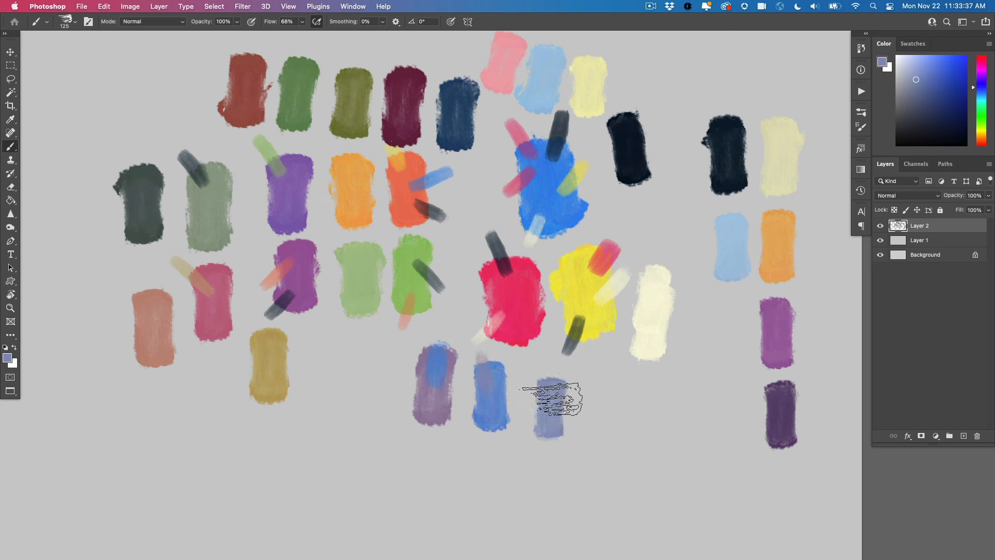
left_click_drag(733, 331, 728, 341)
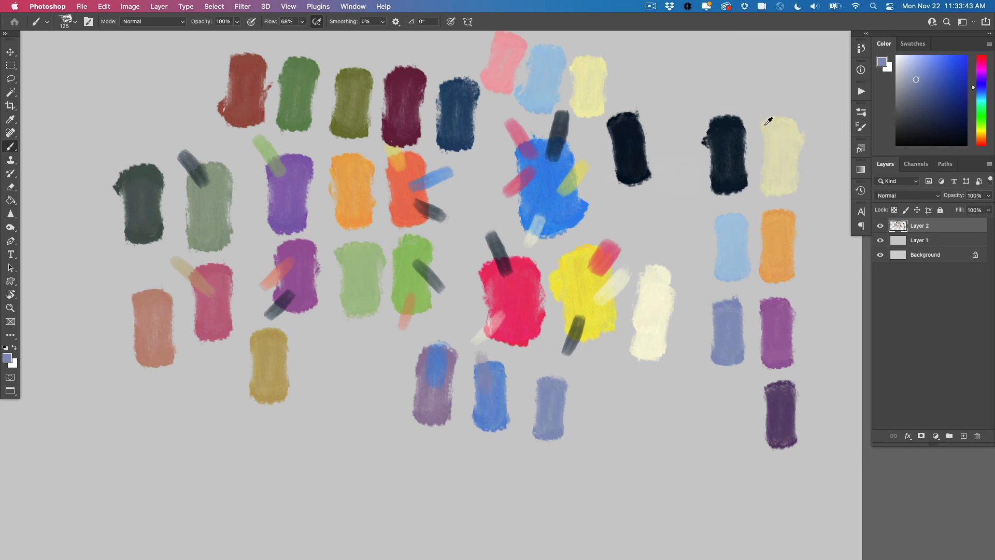
Sample the cream, brush it lightly over the periwinkle's lower corner, and paint a pale gray-blue swatch from the mix below it
left_click(651, 282, "alt")
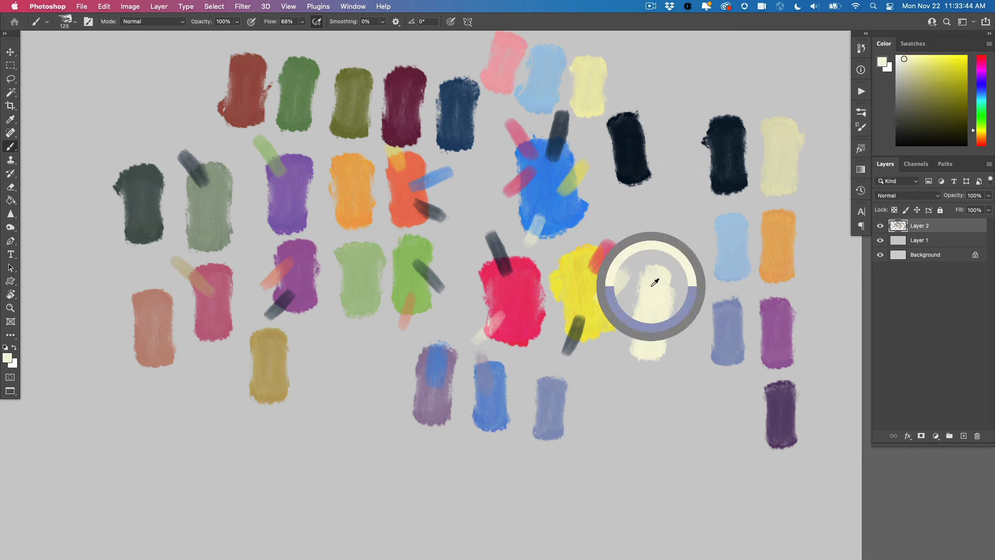
left_click_drag(698, 370, 724, 345)
left_click(717, 354, "alt")
mouse_move(725, 424)
left_mouse_down()
mouse_move(733, 405)
mouse_move(735, 420)
left_mouse_up()
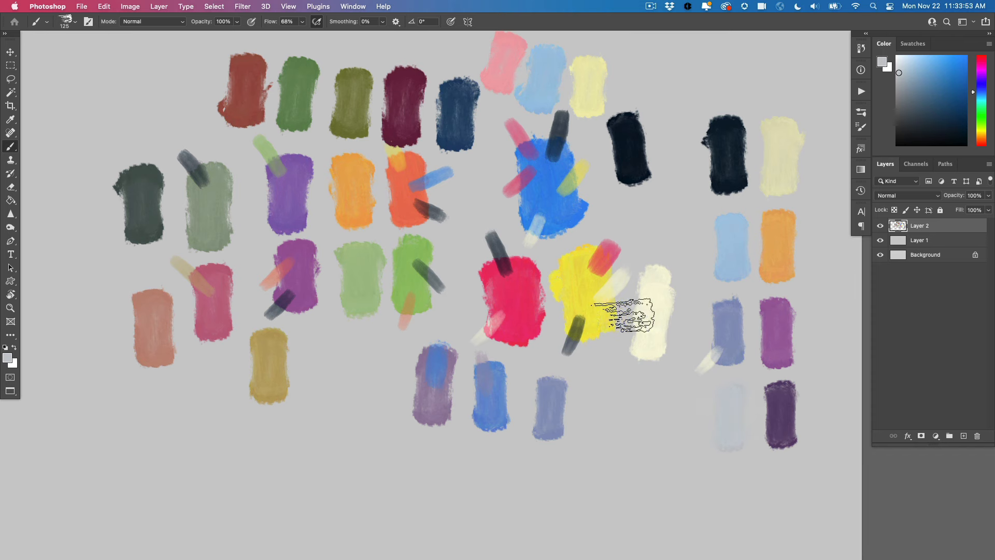
Fill Layer 1 with a darker neutral gray as the backdrop for the swatches
left_click(901, 243)
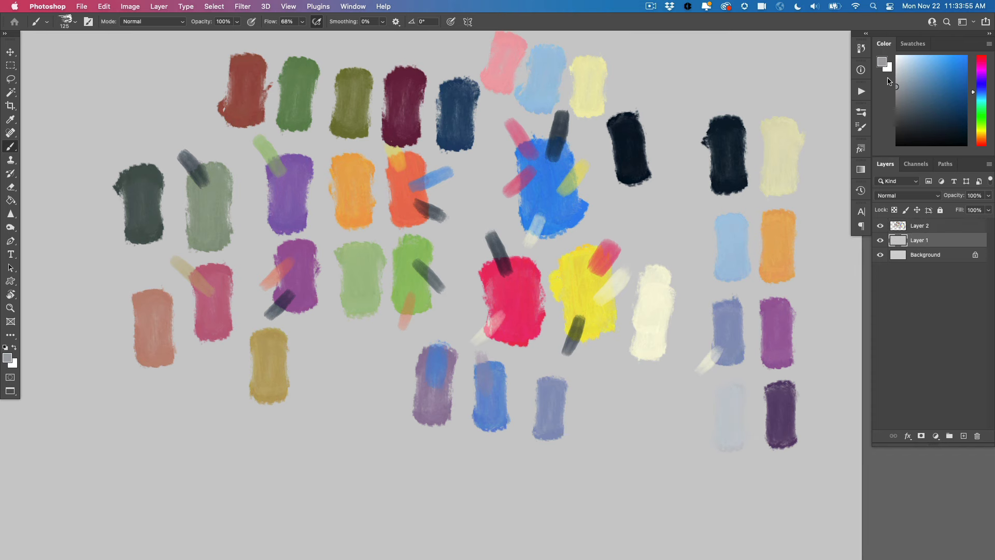
key("alt+BackSpace")
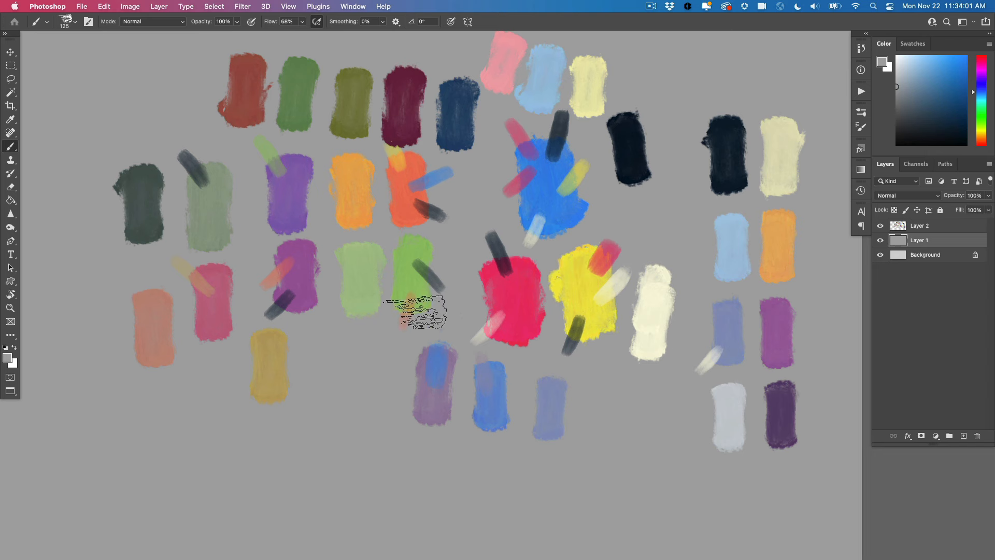
Sample the olive swatch and paint a matching olive swatch next to the orange one in the collected palette
scroll(422, 290, "down", 3)
scroll(422, 279, "right", 3)
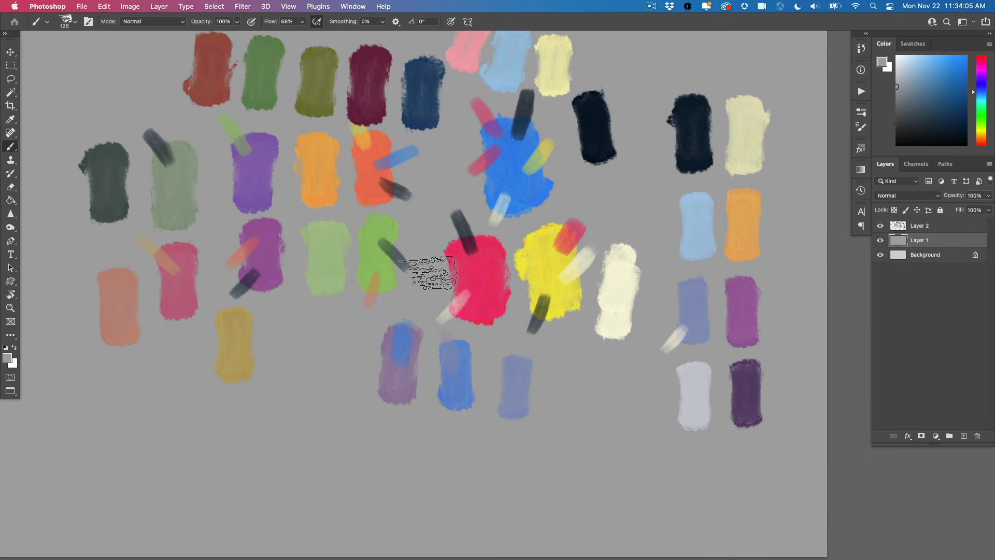
left_click_drag(446, 357, 462, 352)
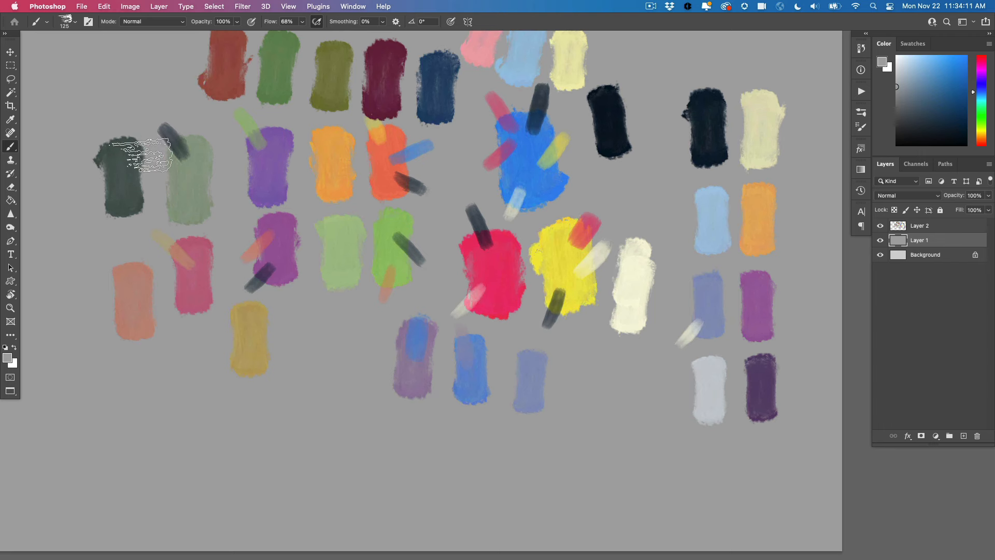
left_click(341, 52, "alt")
left_click_drag(809, 220, 803, 216)
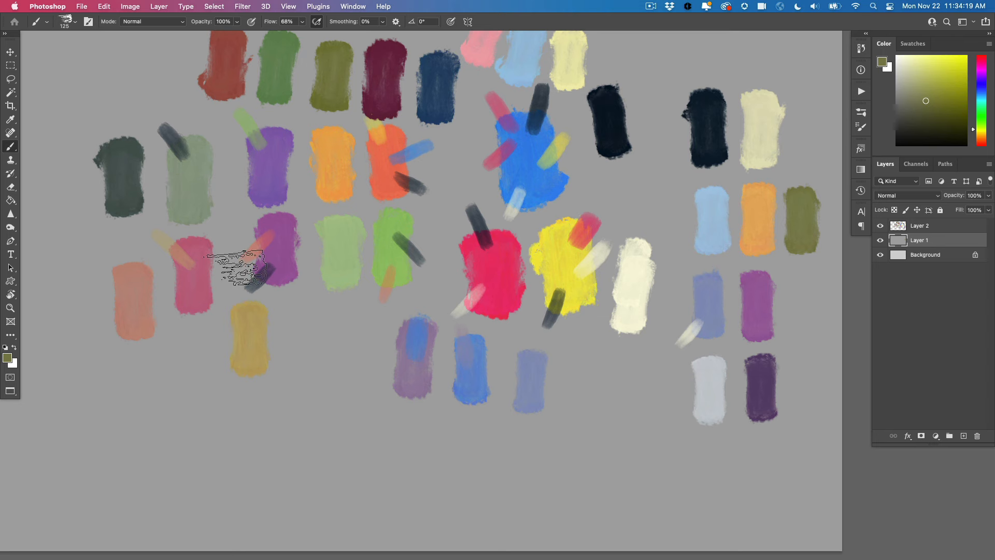
Add a black-filled layer on top, set its blend mode to Hue to check the swatches' values in grayscale, and hide it
mouse_move(578, 328)
left_mouse_down()
mouse_move(519, 326)
mouse_move(526, 329)
left_mouse_up()
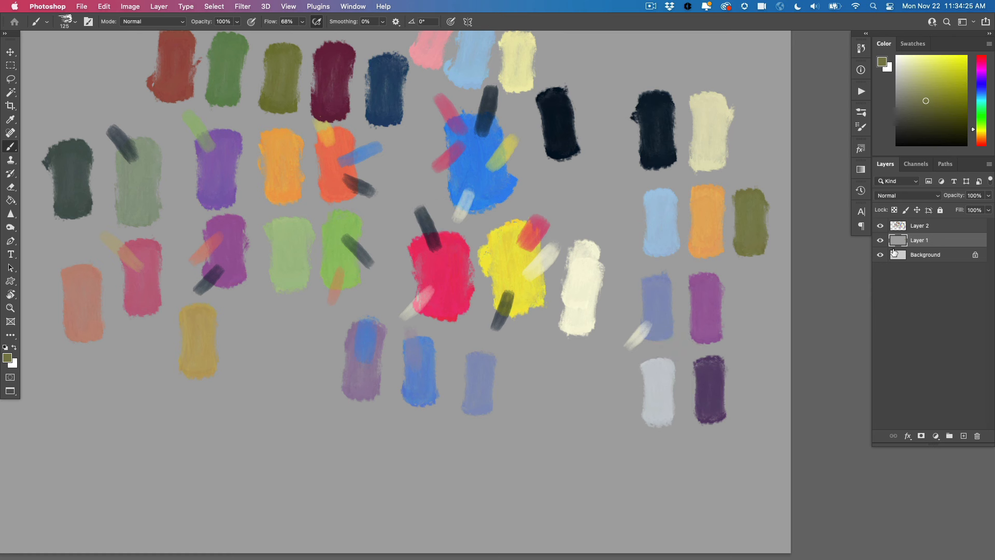
left_click(892, 232)
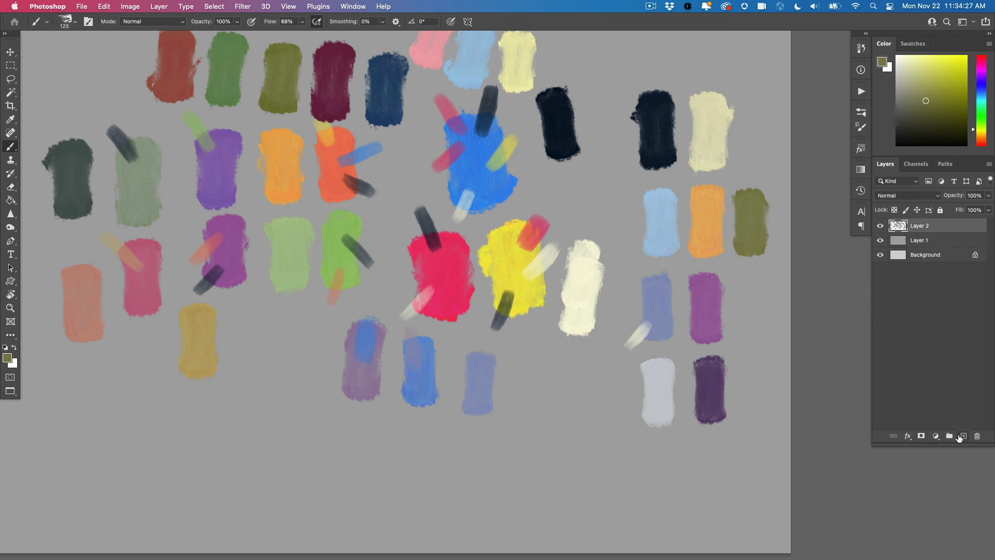
left_click(6, 346)
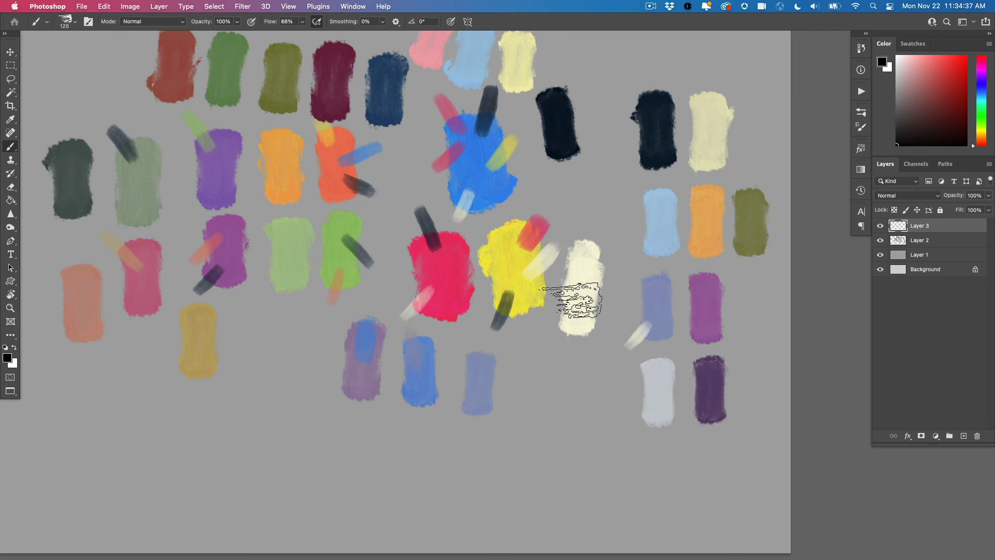
key("alt+BackSpace")
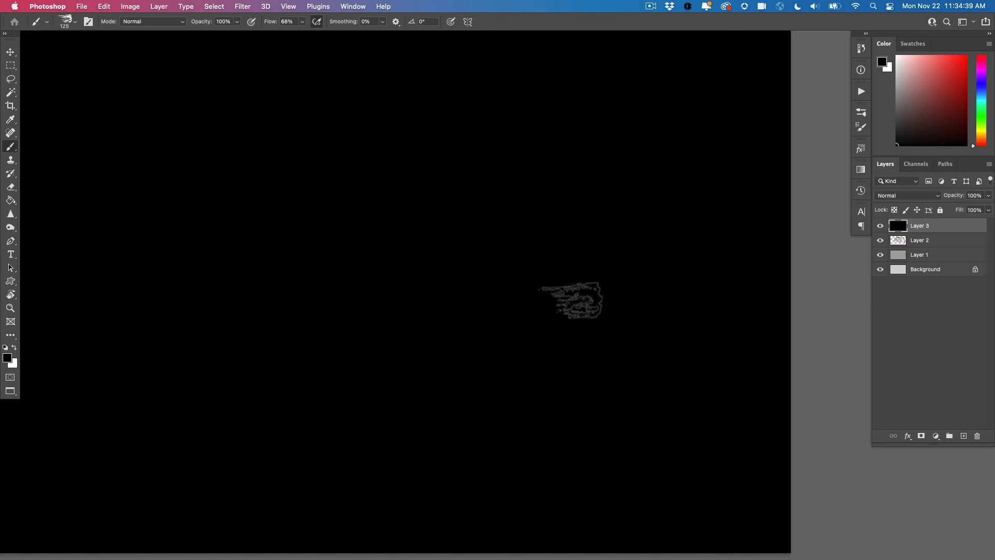
left_click(889, 197)
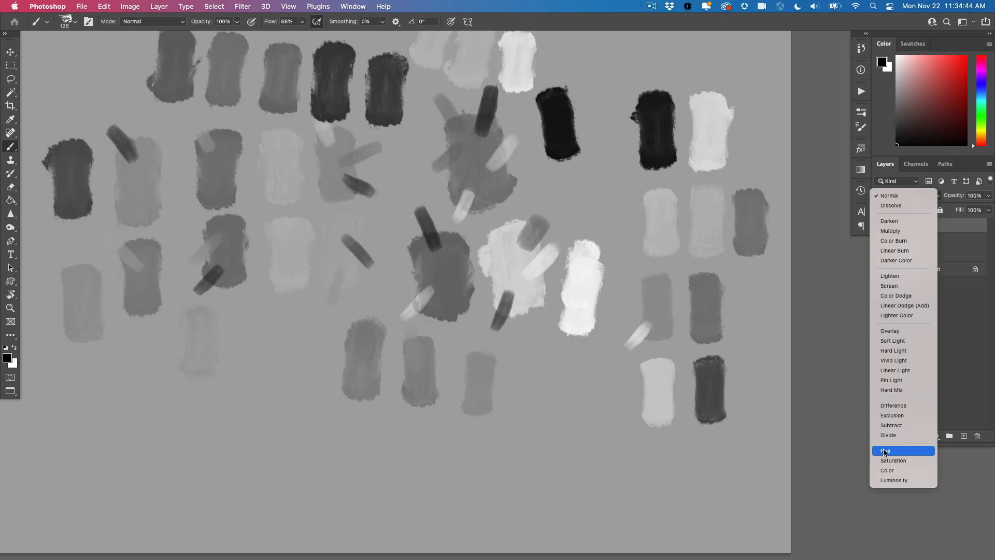
left_click(886, 451)
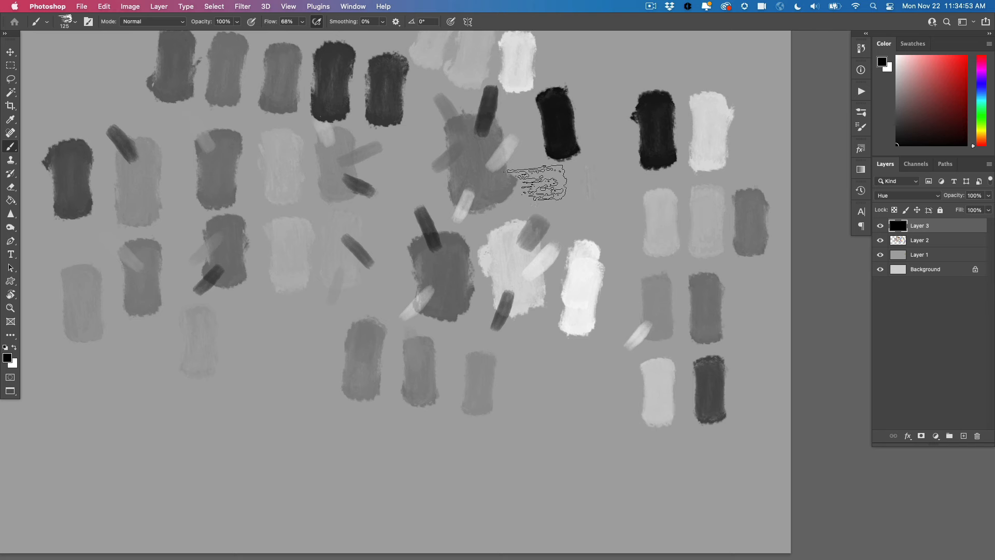
left_click(881, 226)
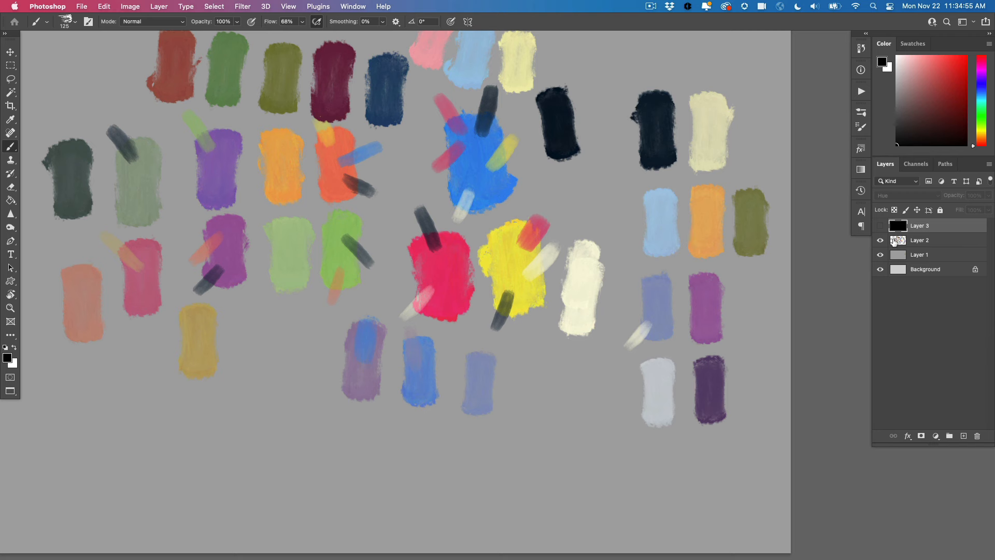
On Layer 2, sample the near-black, brush it lightly over the orange-red swatch's lower corner, and paint a reddish-brown swatch from the mix beside it
left_click(894, 242)
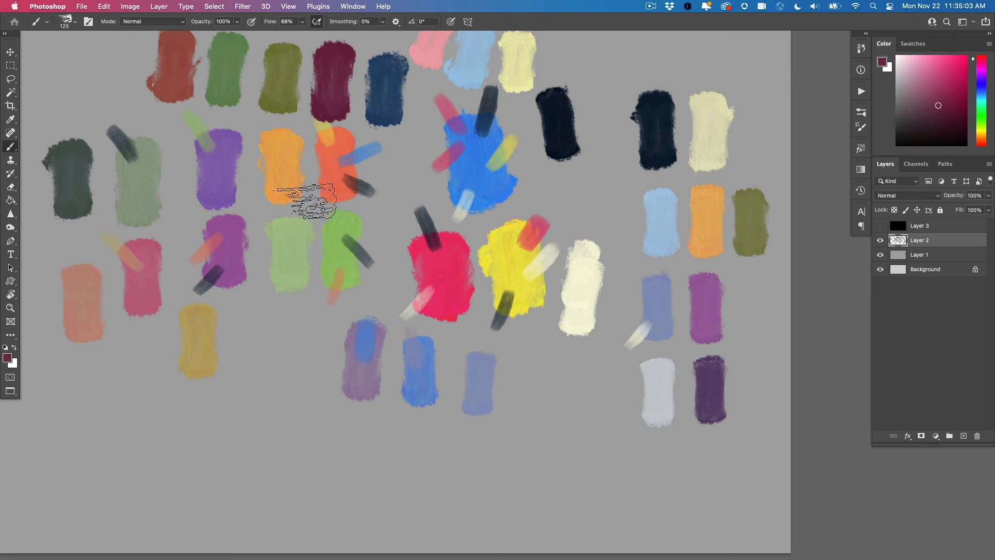
left_click(669, 114, "alt")
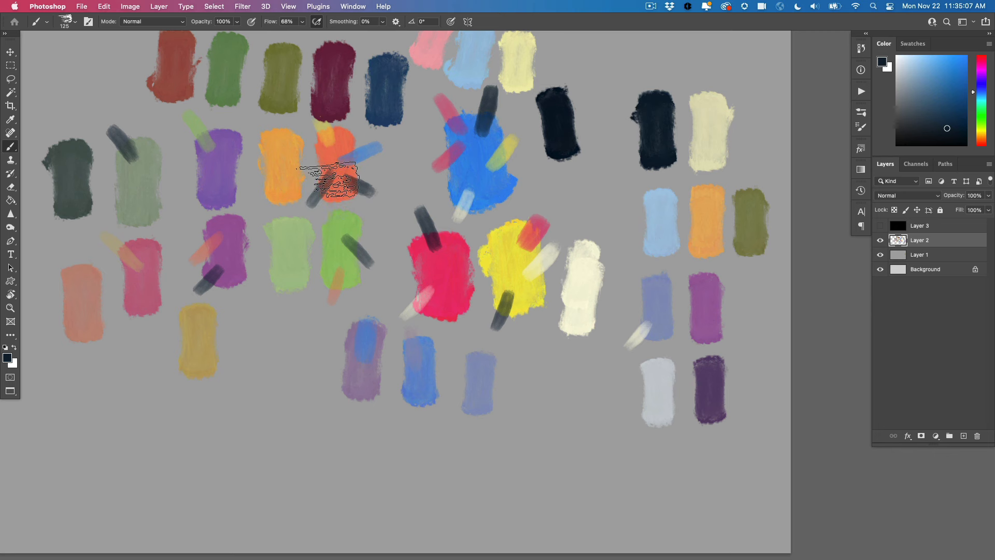
left_click(331, 175, "alt")
left_click_drag(402, 151, 402, 176)
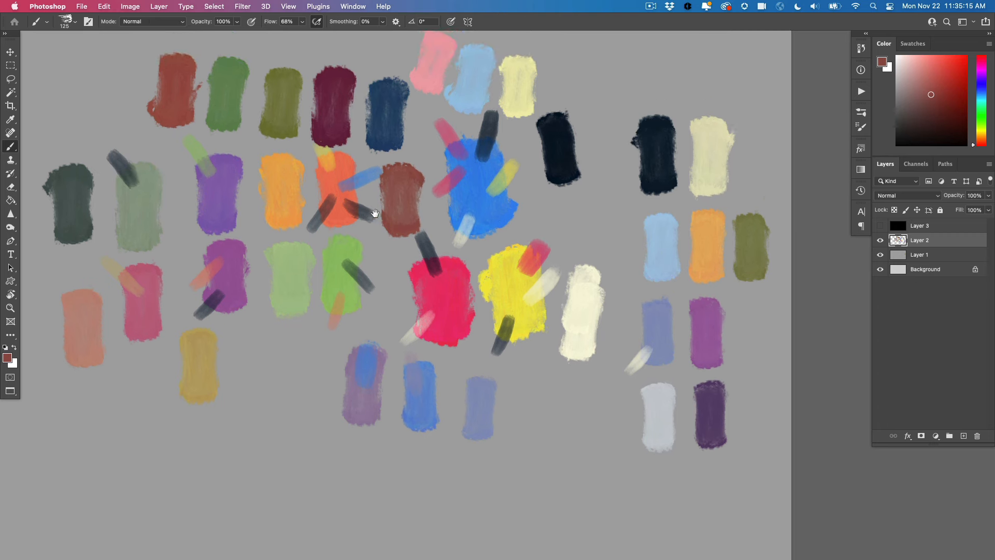
Brush the reddish-brown over the dark blue swatch, paint a dark muted purple from the mix, and blend maroon into it for a neighboring plum swatch
scroll(355, 113, "up", 3)
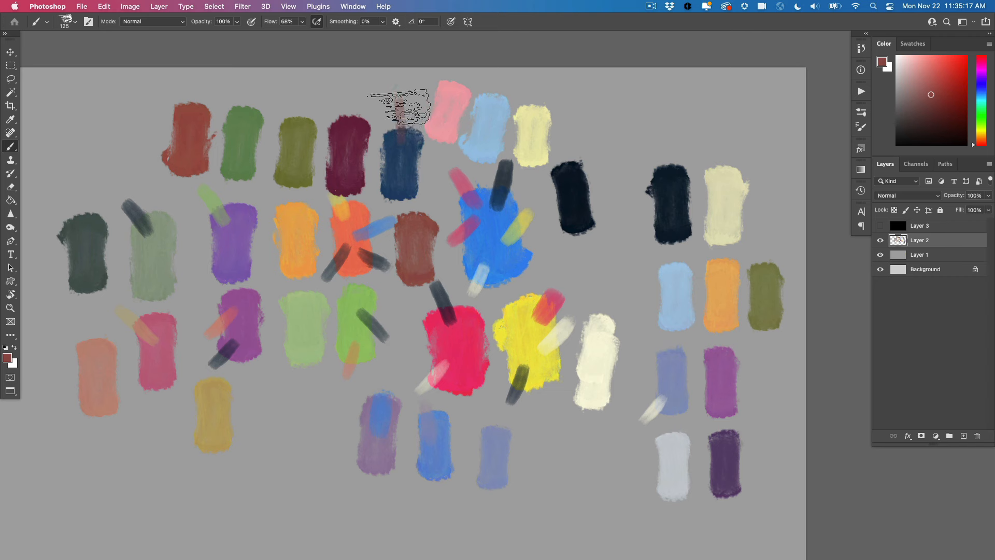
left_click(400, 129, "alt")
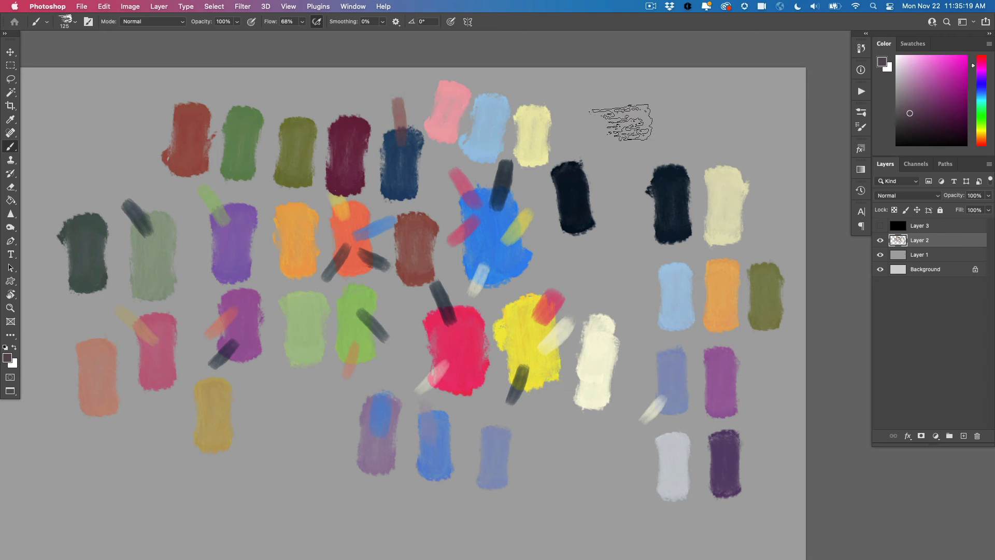
left_click_drag(623, 107, 610, 140)
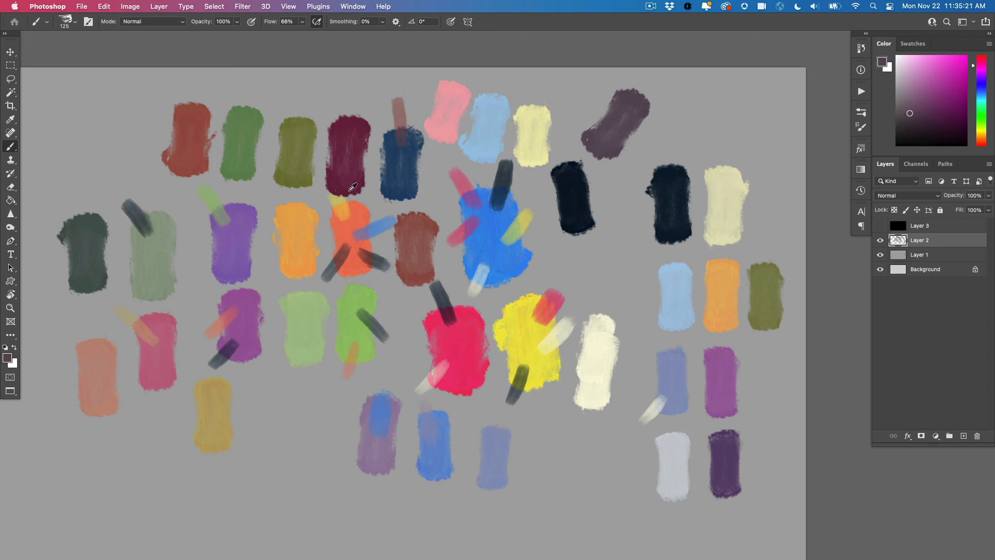
left_click(357, 155, "alt")
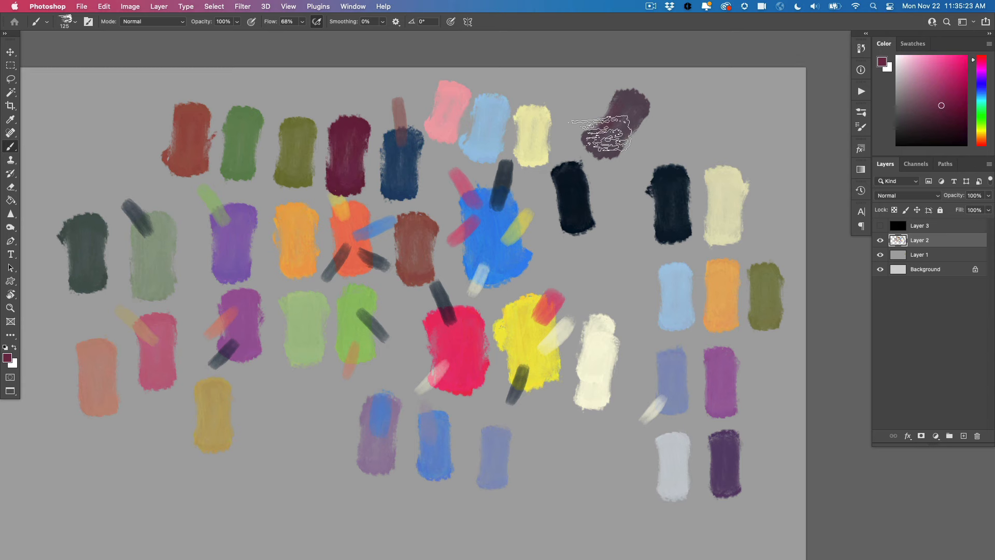
left_click_drag(714, 83, 664, 139)
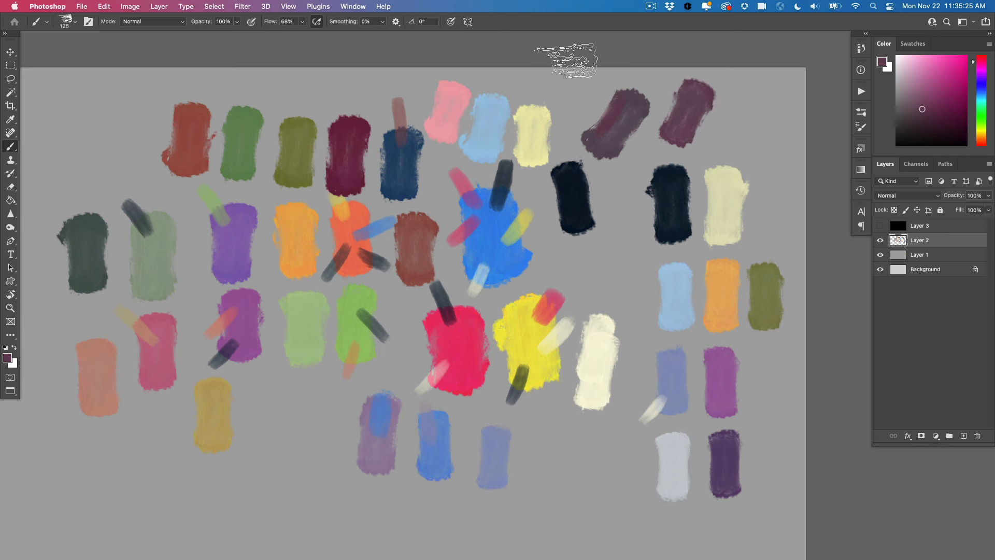
Sample the near-black, brush it lightly over the plum swatch's upper corner, and paint a very dark purple swatch from the mix beside it
left_click_drag(374, 257, 333, 240)
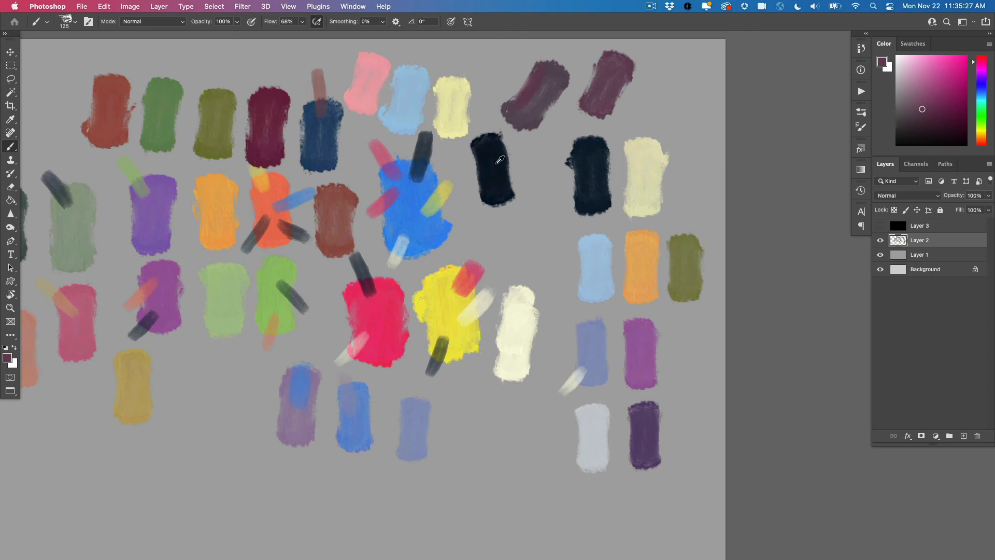
left_click(500, 160, "alt")
left_click(614, 76)
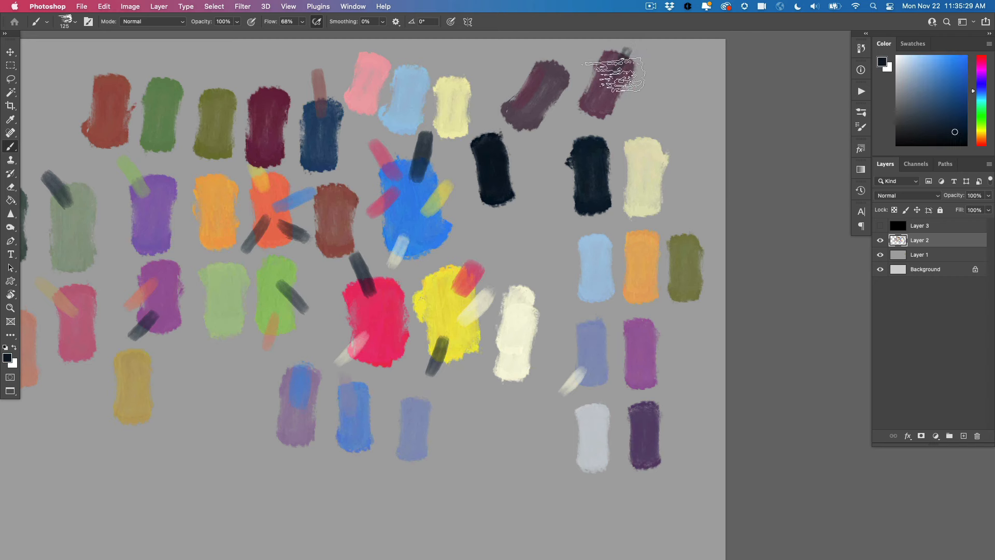
left_click(621, 67, "alt")
left_click_drag(681, 80, 680, 108)
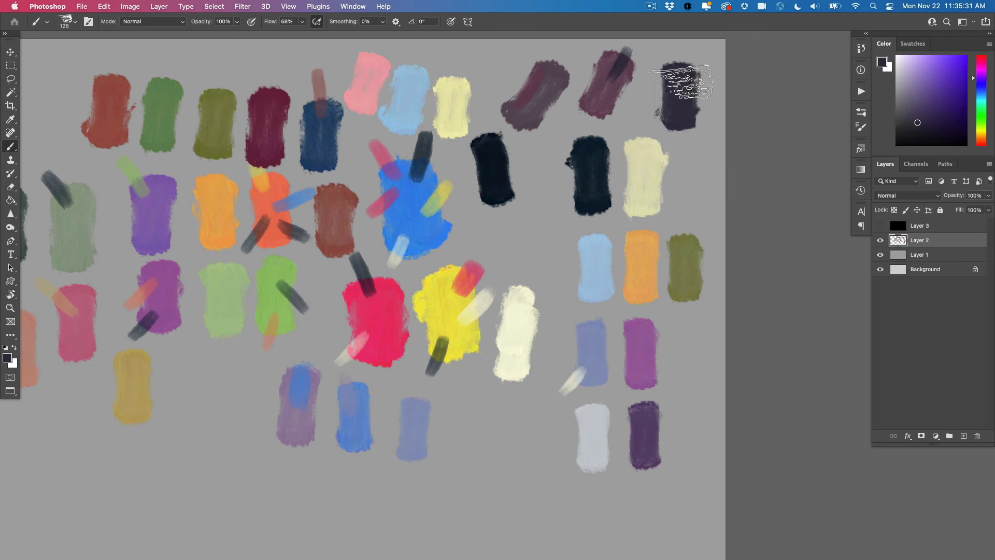
Blend plum over the very dark purple swatch, paint a dark plum swatch beneath it, and add that color below the olive swatch in the palette columns
left_click(607, 94, "alt")
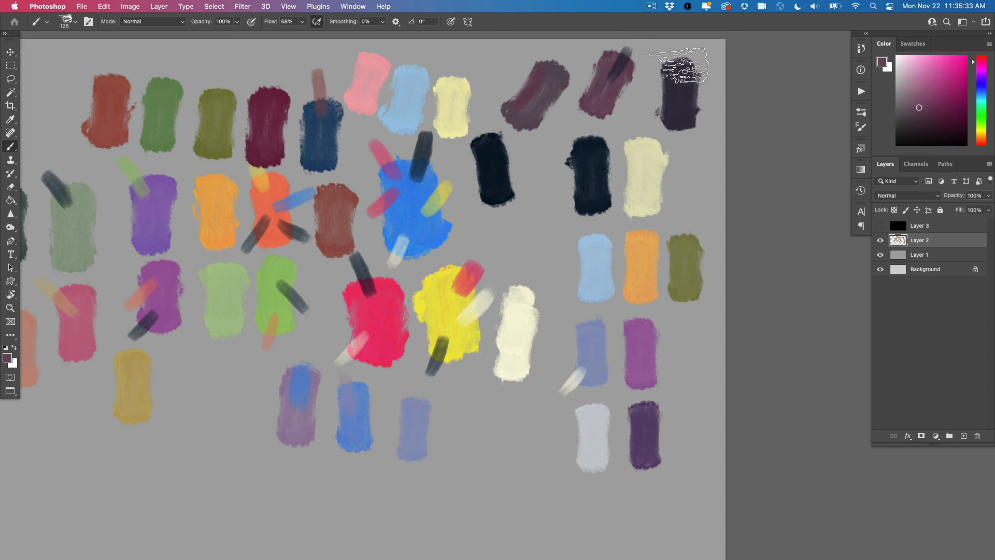
left_click(679, 72, "alt")
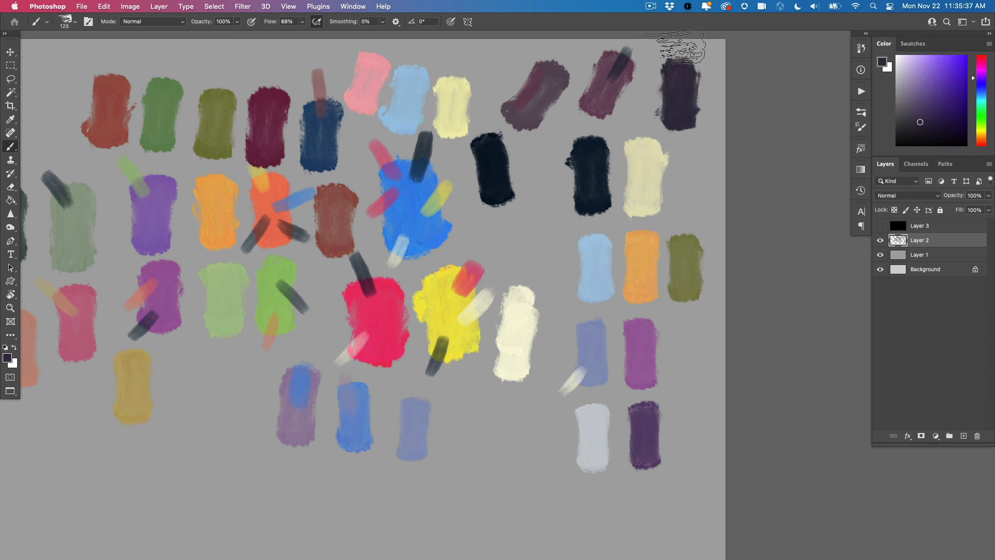
left_click(674, 83, "alt")
mouse_move(692, 140)
left_mouse_down()
mouse_move(694, 171)
mouse_move(694, 129)
left_mouse_up()
left_click_drag(687, 332, 685, 342)
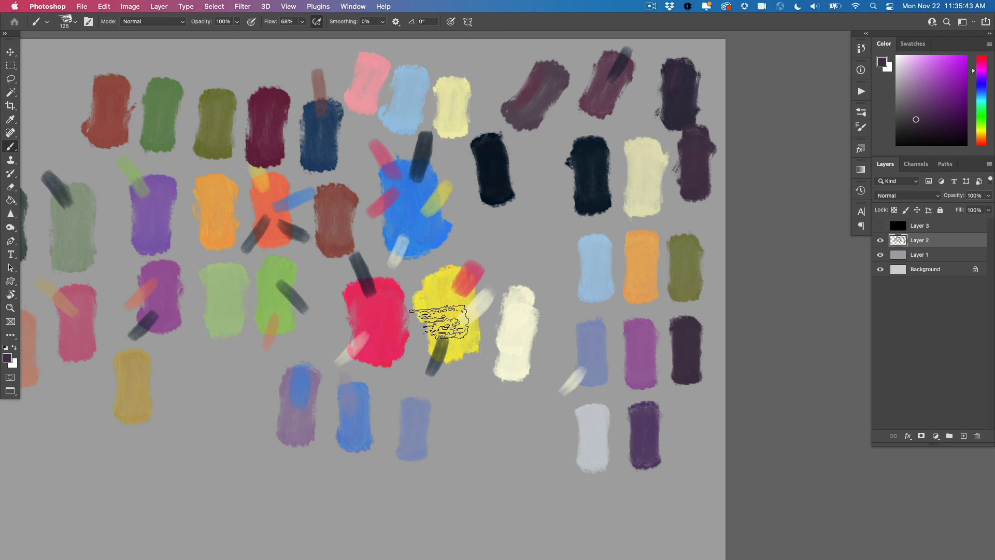
Lasso the chosen palette columns on Layer 2, excluding the mixing swatches, and copy them to a new layer
left_click_drag(482, 317, 437, 305)
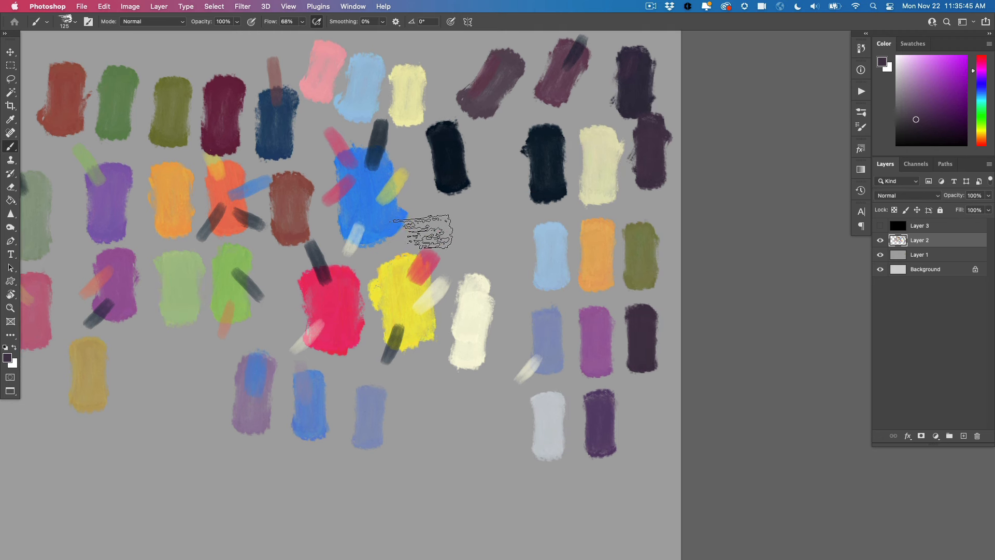
key("l")
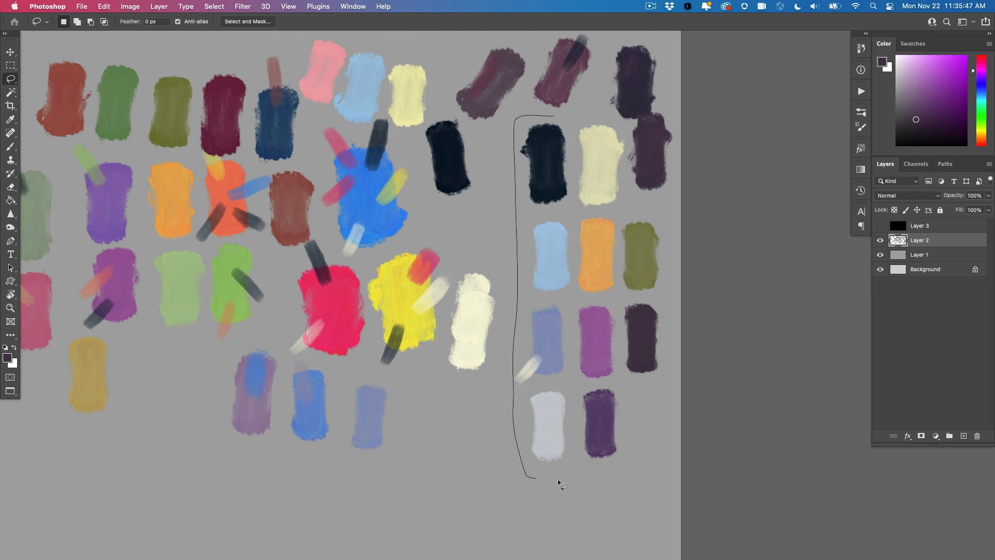
left_click_drag(624, 127, 577, 105)
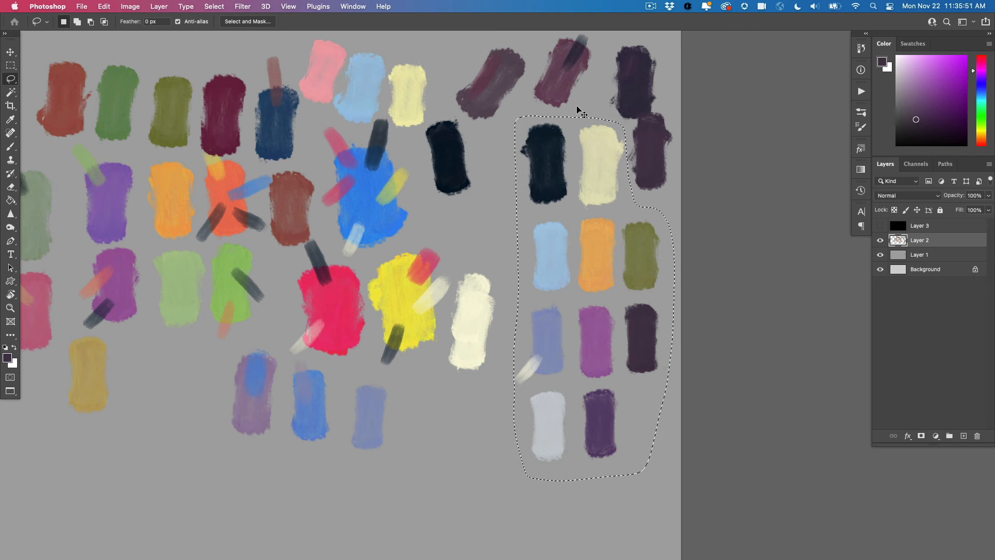
key("super+j")
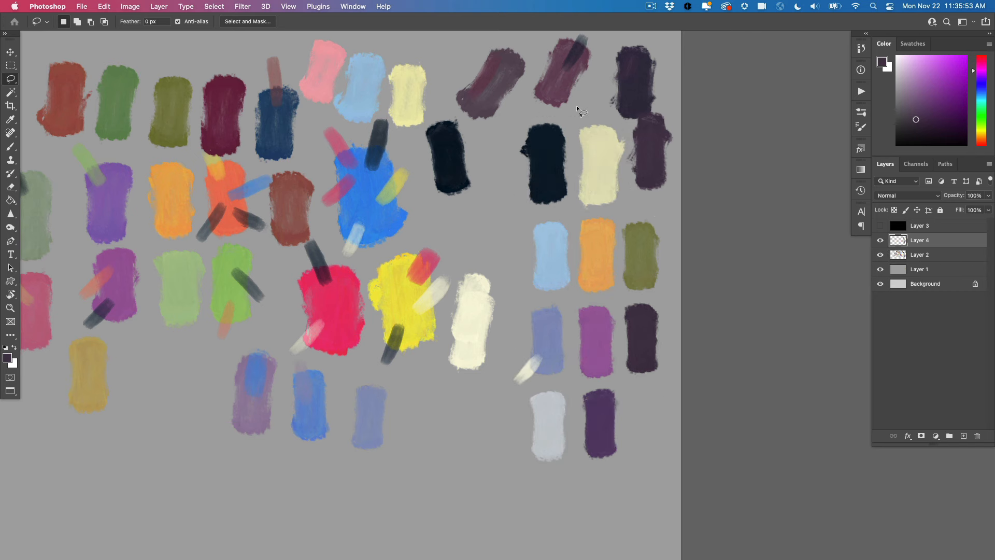
Hide Layer 2 to isolate the chosen palette, briefly showing it again to compare with the full set of mixing swatches
left_click(880, 254)
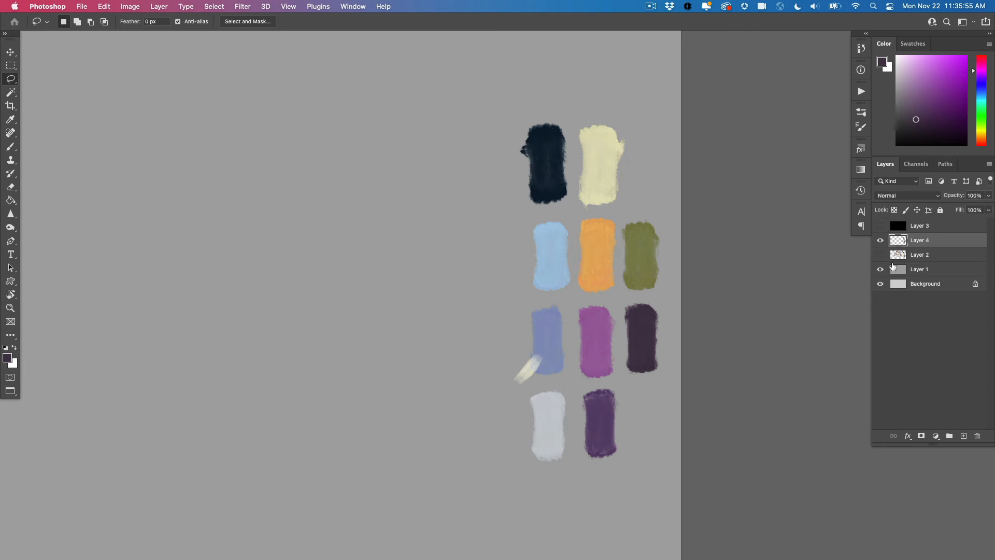
key("b")
mouse_move(358, 349)
left_mouse_down()
mouse_move(515, 324)
mouse_move(477, 326)
left_mouse_up()
left_click_drag(477, 326, 518, 327)
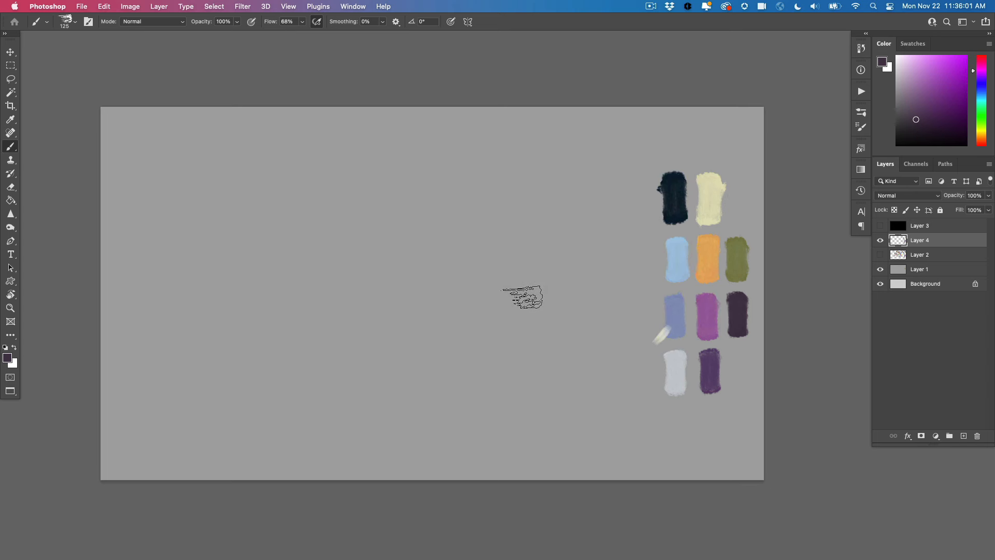
left_click(881, 254)
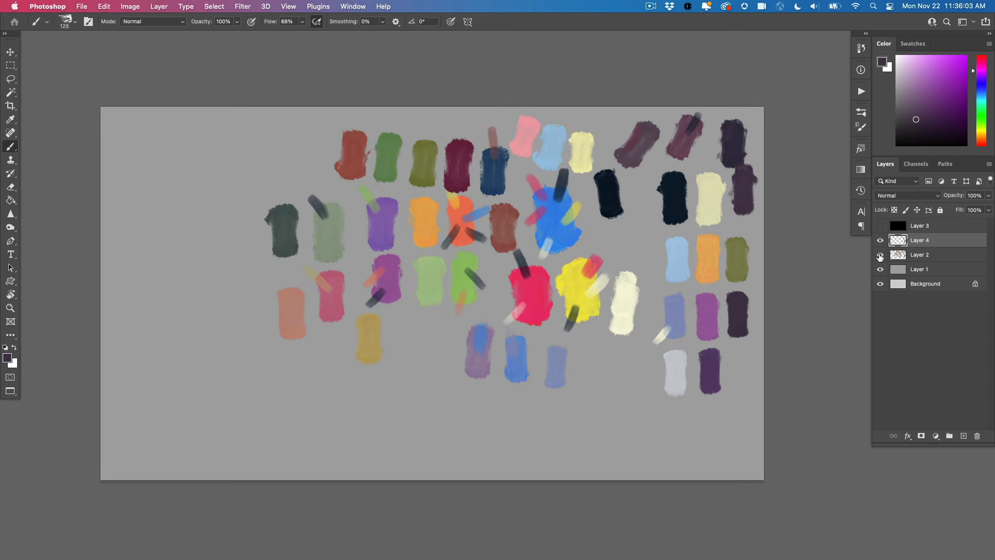
left_click(880, 255)
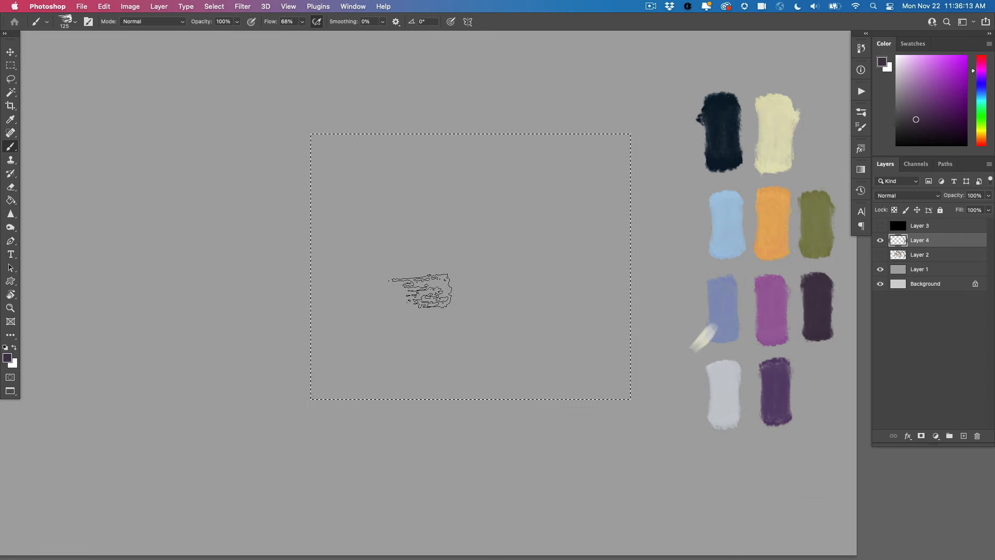
On Layer 4, brush the pale yellow across a rectangular selection beside the palette, lock the layer's transparent pixels, and deselect
left_click(783, 120, "alt")
mouse_move(602, 137)
left_mouse_down()
mouse_move(634, 214)
mouse_move(632, 331)
mouse_move(605, 362)
mouse_move(508, 203)
mouse_move(560, 219)
mouse_move(563, 194)
mouse_move(500, 150)
mouse_move(450, 231)
mouse_move(522, 243)
mouse_move(529, 270)
mouse_move(482, 232)
mouse_move(469, 326)
mouse_move(454, 335)
mouse_move(485, 263)
mouse_move(457, 151)
mouse_move(446, 212)
mouse_move(421, 237)
mouse_move(352, 121)
mouse_move(334, 141)
mouse_move(320, 268)
mouse_move(329, 378)
mouse_move(359, 381)
mouse_move(399, 346)
mouse_move(412, 267)
mouse_move(366, 240)
mouse_move(431, 202)
mouse_move(484, 342)
mouse_move(530, 328)
mouse_move(573, 212)
mouse_move(613, 145)
mouse_move(531, 353)
mouse_move(591, 381)
mouse_move(577, 286)
mouse_move(605, 247)
mouse_move(558, 163)
mouse_move(449, 159)
mouse_move(401, 232)
mouse_move(339, 282)
mouse_move(322, 281)
mouse_move(345, 249)
mouse_move(328, 120)
mouse_move(348, 382)
mouse_move(429, 260)
mouse_move(584, 370)
mouse_move(518, 312)
mouse_move(479, 361)
mouse_move(545, 378)
mouse_move(417, 401)
mouse_move(370, 285)
mouse_move(323, 225)
mouse_move(310, 165)
mouse_move(486, 147)
mouse_move(601, 156)
mouse_move(568, 208)
mouse_move(555, 277)
mouse_move(600, 395)
mouse_move(333, 393)
mouse_move(498, 249)
left_mouse_up()
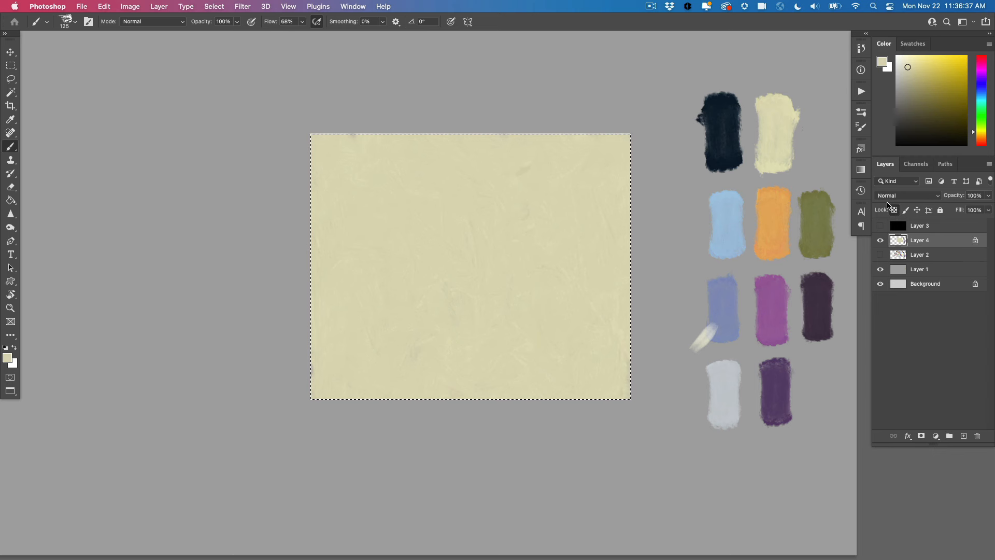
key("super+d")
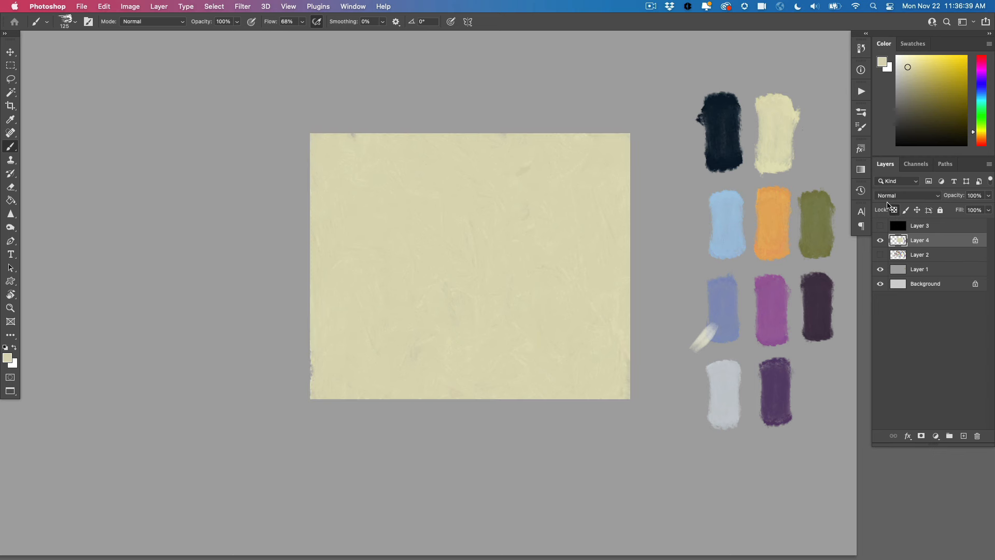
Lasso a left-facing profile of a woman with bun and ruffled collar over the yellow rectangle, and shift the selection slightly left
key("l")
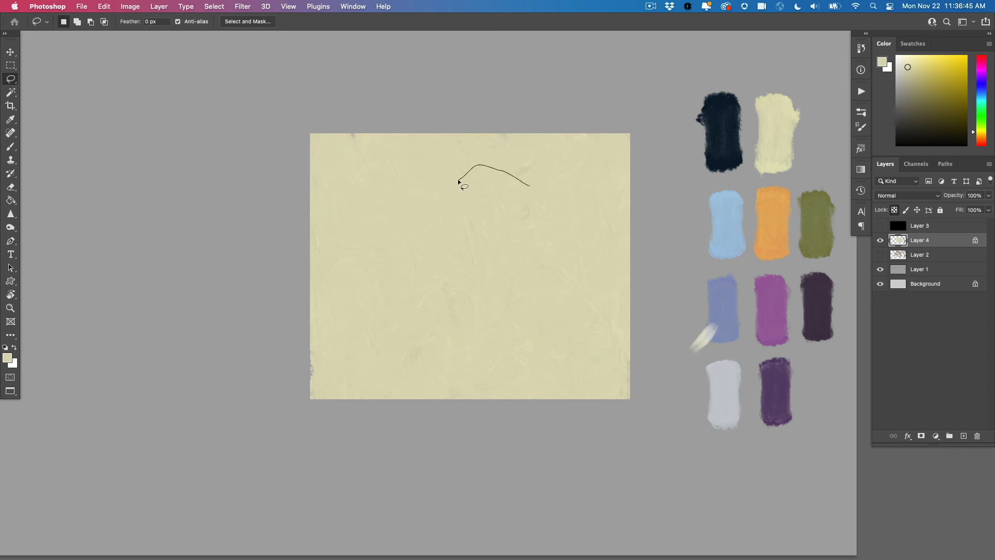
mouse_move(458, 181)
left_mouse_down()
mouse_move(427, 199)
mouse_move(421, 228)
left_mouse_up()
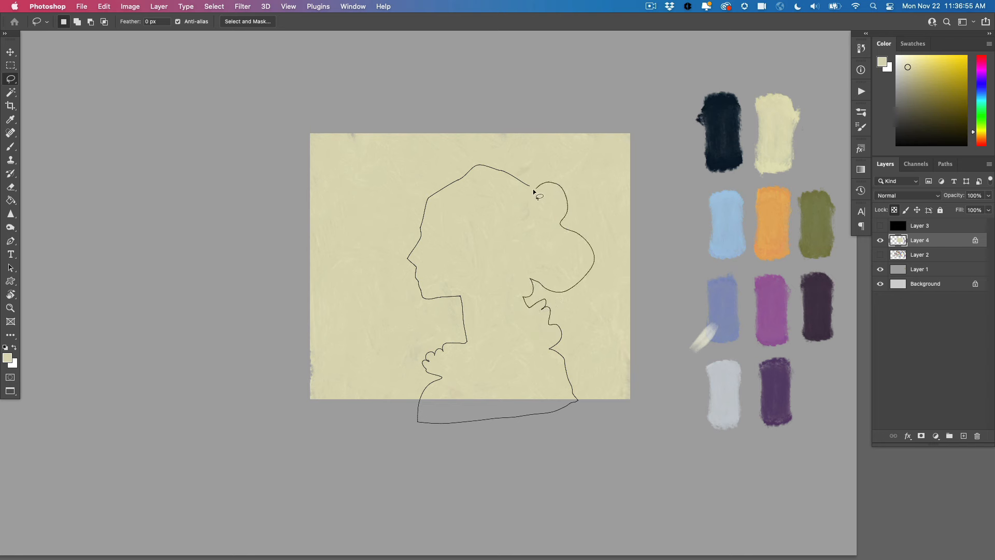
left_click_drag(534, 192, 534, 190)
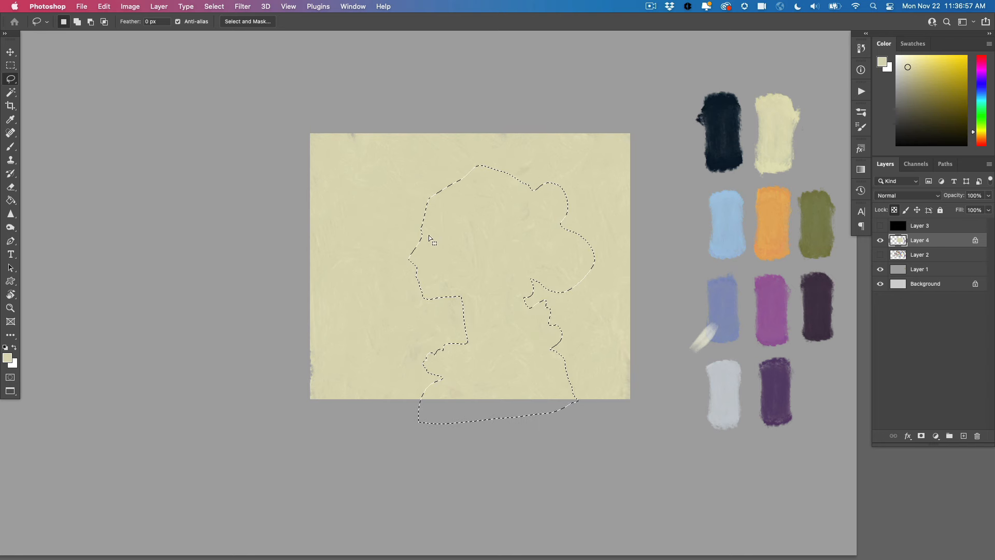
key("m")
mouse_move(432, 245)
left_mouse_down()
mouse_move(380, 245)
mouse_move(405, 244)
left_mouse_up()
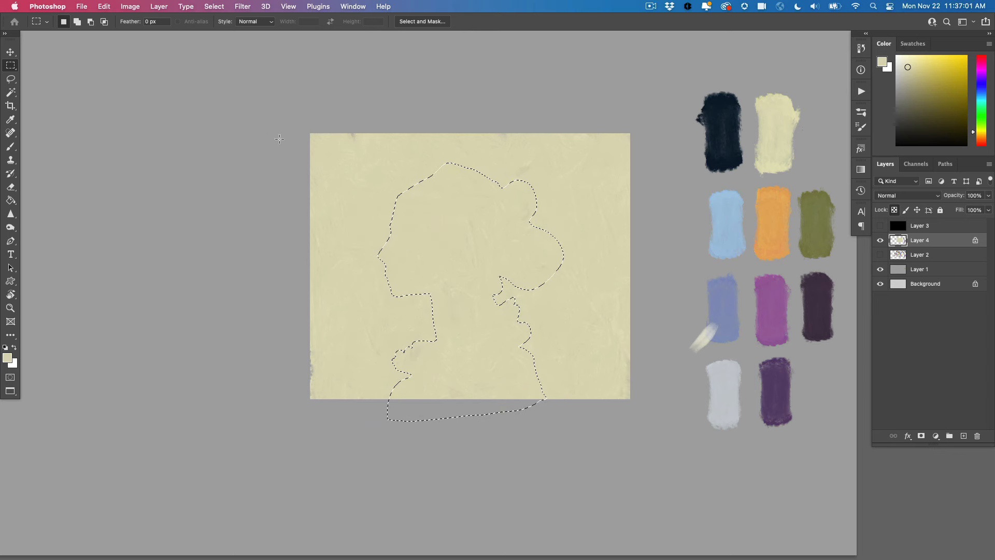
Inside the profile selection, paint the hair with the dark plum swatch and the face and neck with the orange swatch
key("b")
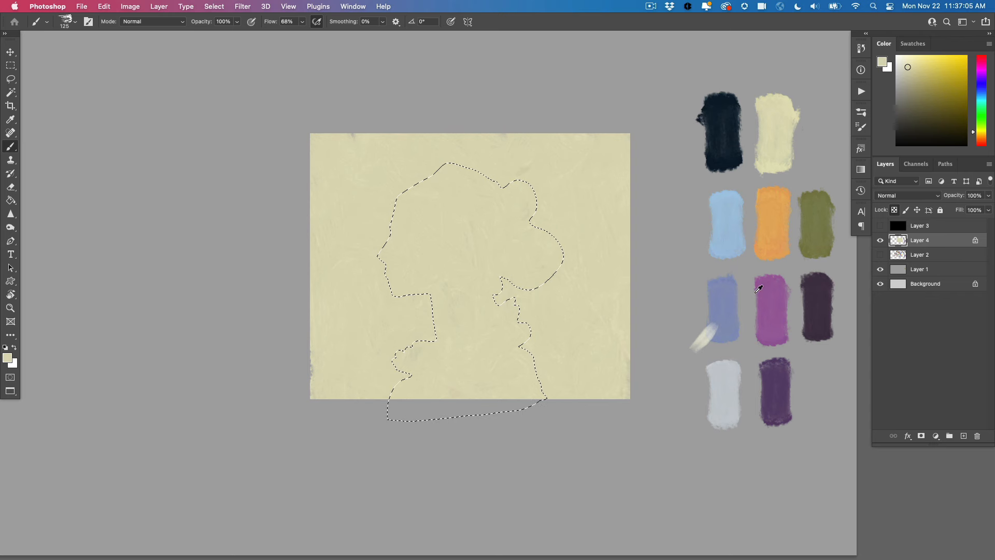
left_click(816, 295, "alt")
mouse_move(421, 179)
left_mouse_down()
mouse_move(457, 181)
mouse_move(414, 182)
mouse_move(463, 179)
mouse_move(470, 201)
mouse_move(442, 217)
mouse_move(482, 182)
mouse_move(521, 237)
mouse_move(508, 281)
mouse_move(490, 254)
mouse_move(471, 260)
mouse_move(485, 261)
mouse_move(456, 249)
left_mouse_up()
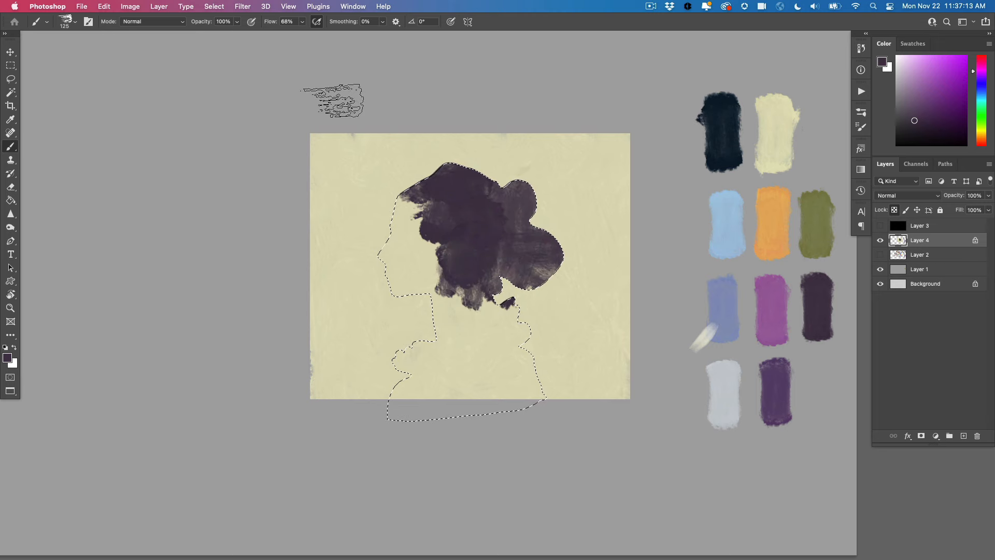
left_click(765, 218, "alt")
mouse_move(367, 223)
left_mouse_down()
mouse_move(402, 208)
mouse_move(406, 231)
mouse_move(384, 256)
mouse_move(416, 247)
mouse_move(428, 254)
mouse_move(418, 276)
mouse_move(435, 275)
mouse_move(448, 304)
left_mouse_up()
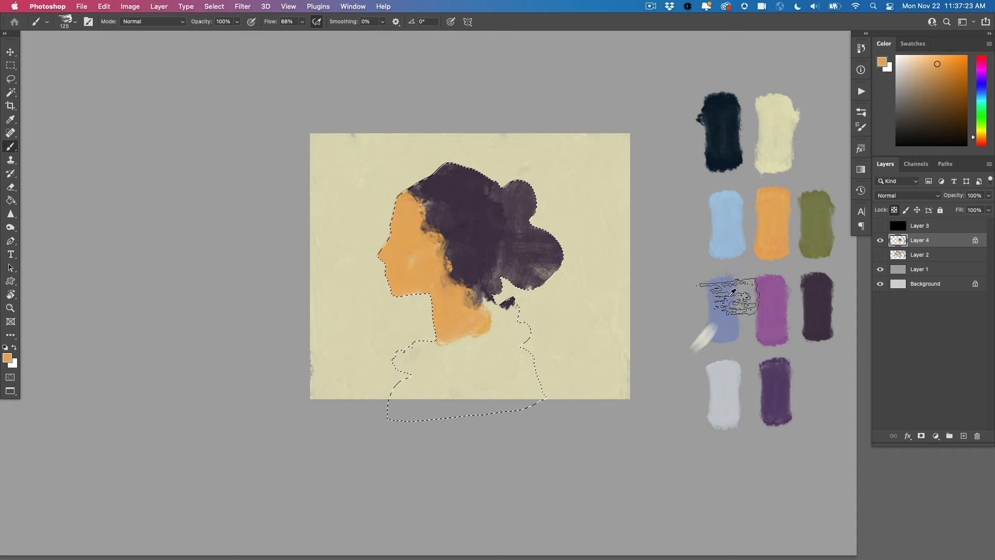
Paint the clothing with the muted blue-violet swatch and refine where the collar meets the neck using sampled orange and blue-violet
left_click(722, 310, "alt")
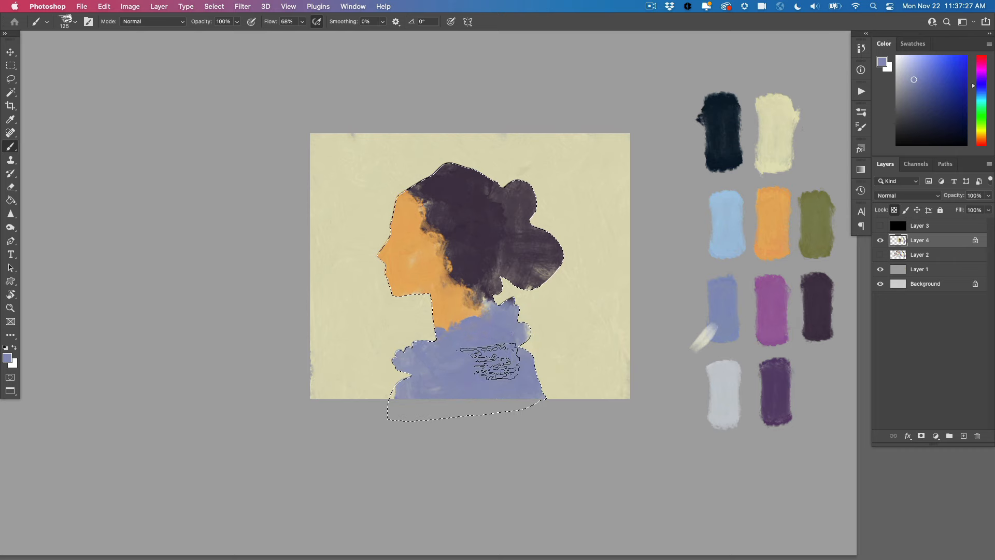
left_click(459, 318, "alt")
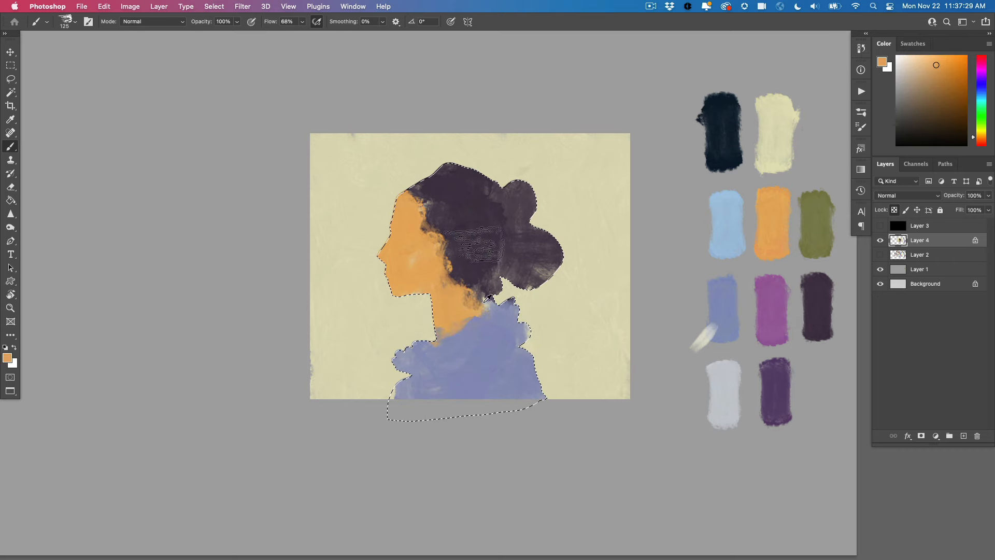
left_click(466, 329, "alt")
left_click(455, 306, "alt")
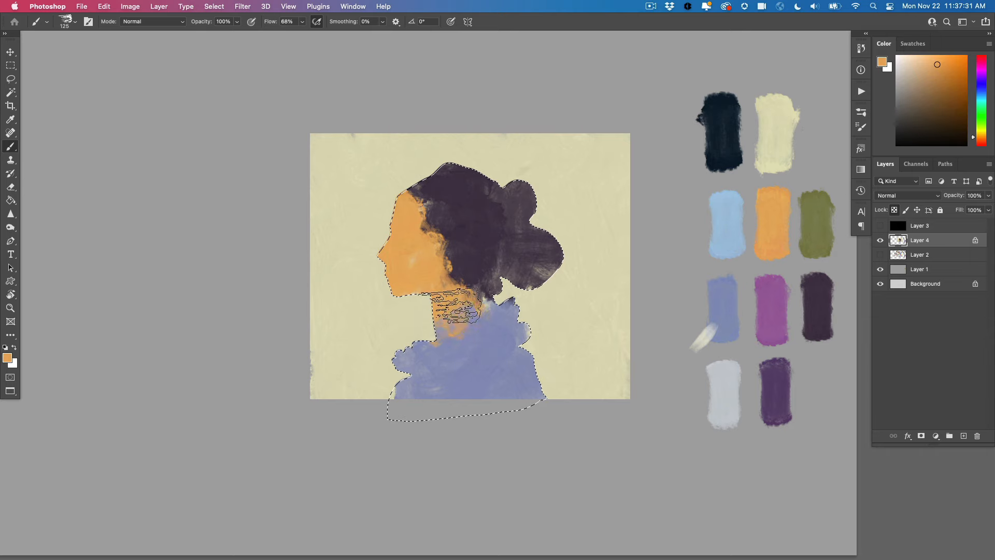
left_click(480, 339, "alt")
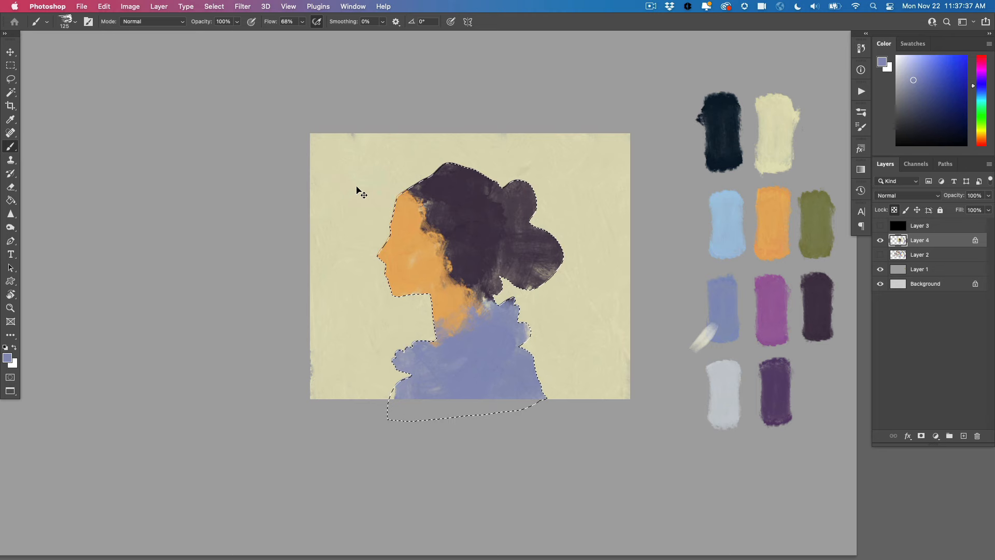
Invert the selection and paint olive green hills across the lower background on both sides of the figure
key("super+shift+i")
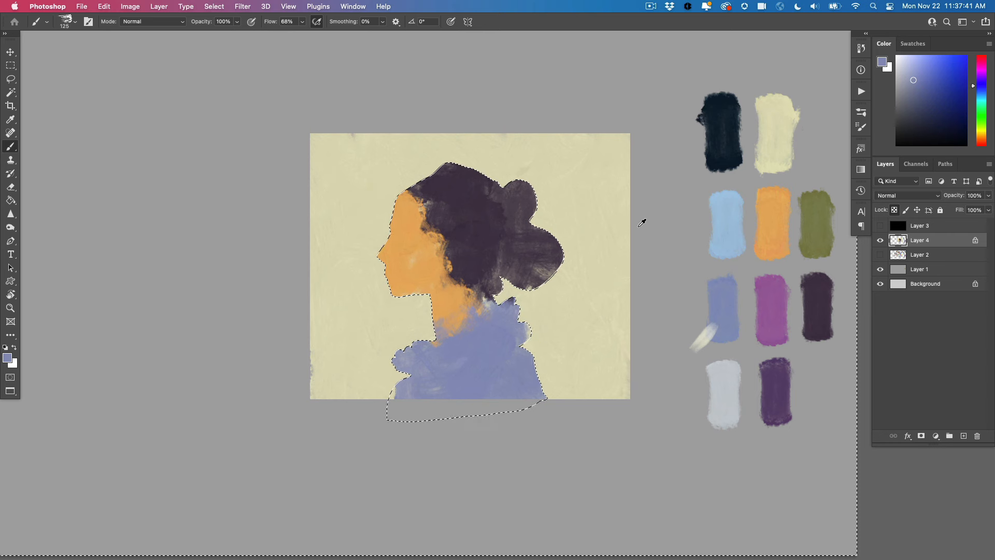
left_click(823, 222, "alt")
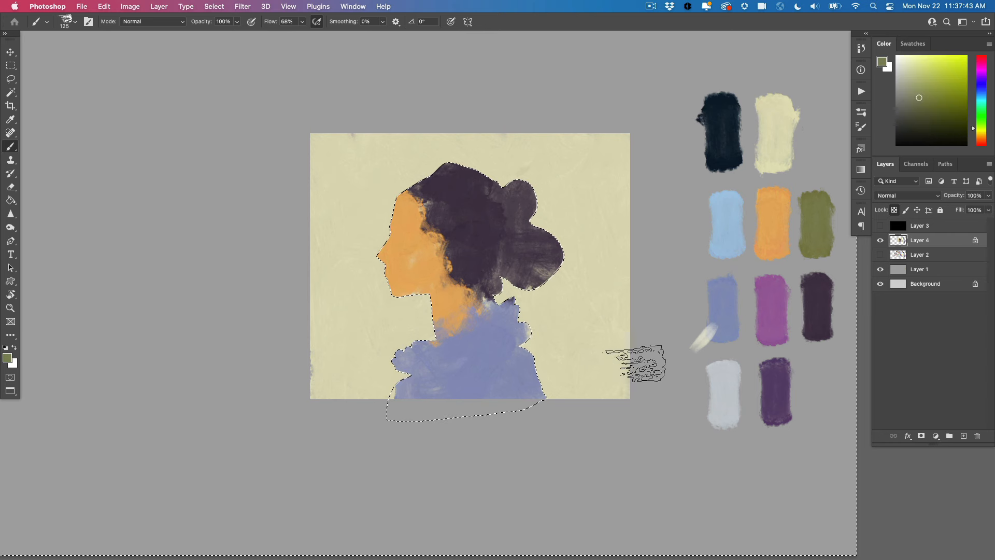
left_click_drag(633, 356, 544, 395)
mouse_move(617, 360)
left_mouse_down()
mouse_move(519, 355)
mouse_move(578, 372)
mouse_move(601, 365)
mouse_move(538, 369)
mouse_move(619, 341)
mouse_move(377, 402)
mouse_move(353, 392)
mouse_move(428, 347)
mouse_move(353, 349)
mouse_move(329, 382)
mouse_move(377, 349)
mouse_move(420, 336)
mouse_move(337, 350)
mouse_move(503, 368)
mouse_move(576, 343)
left_mouse_up()
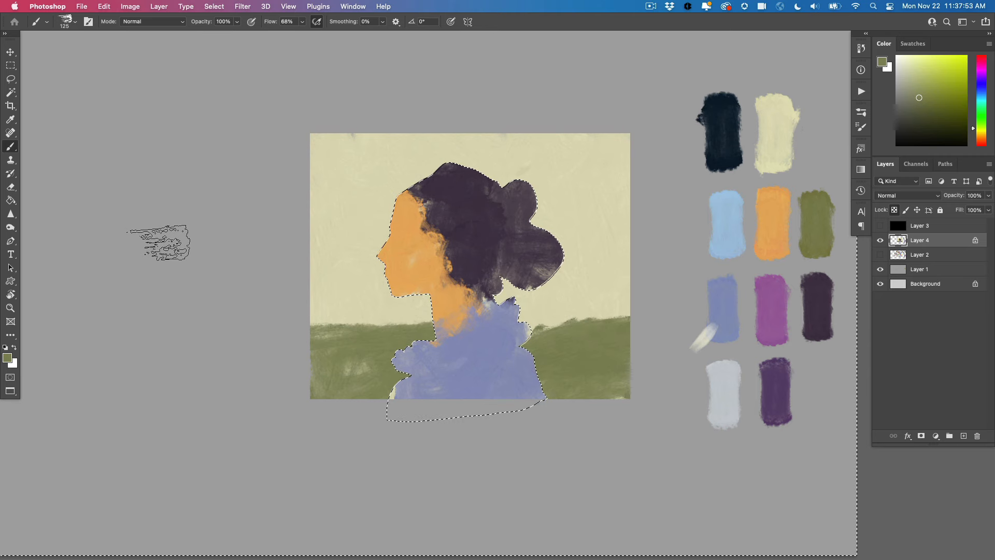
Brush the near-black over the olive, sample the dark green mix, and paint dark bushes on both sides of the figure
left_click(729, 100, "alt")
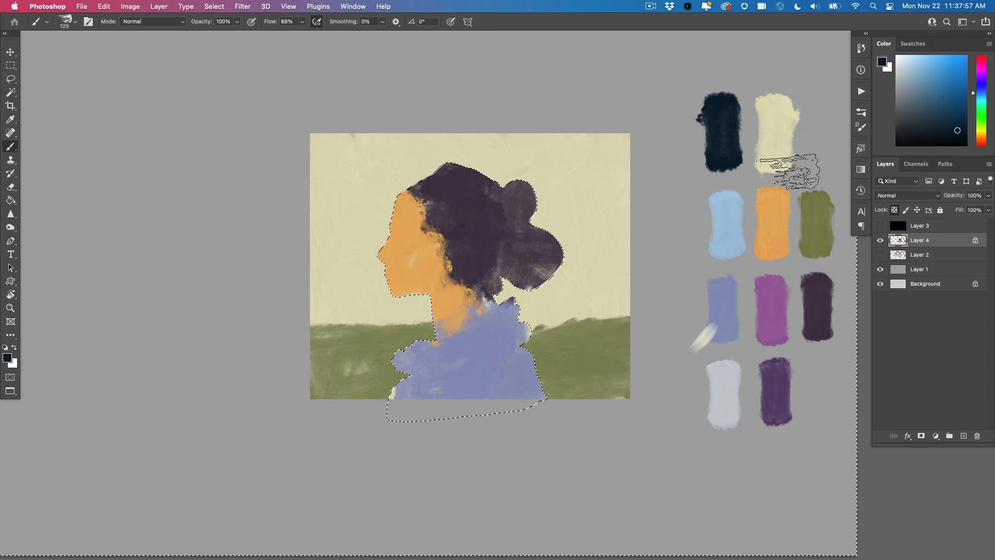
mouse_move(590, 315)
left_mouse_down()
mouse_move(574, 343)
mouse_move(612, 323)
mouse_move(619, 345)
mouse_move(575, 356)
mouse_move(551, 379)
mouse_move(591, 397)
left_mouse_up()
left_click(588, 327, "alt")
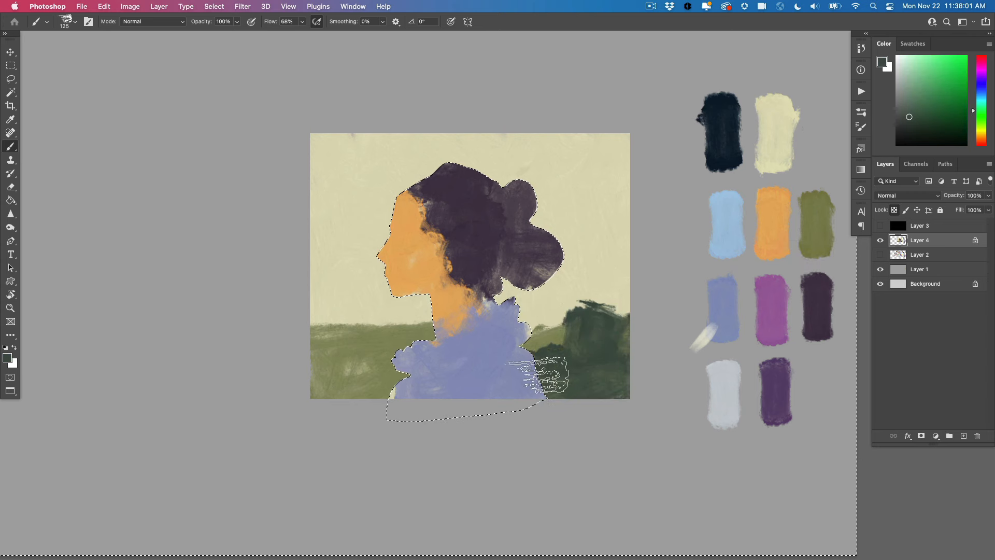
left_click_drag(345, 386, 311, 395)
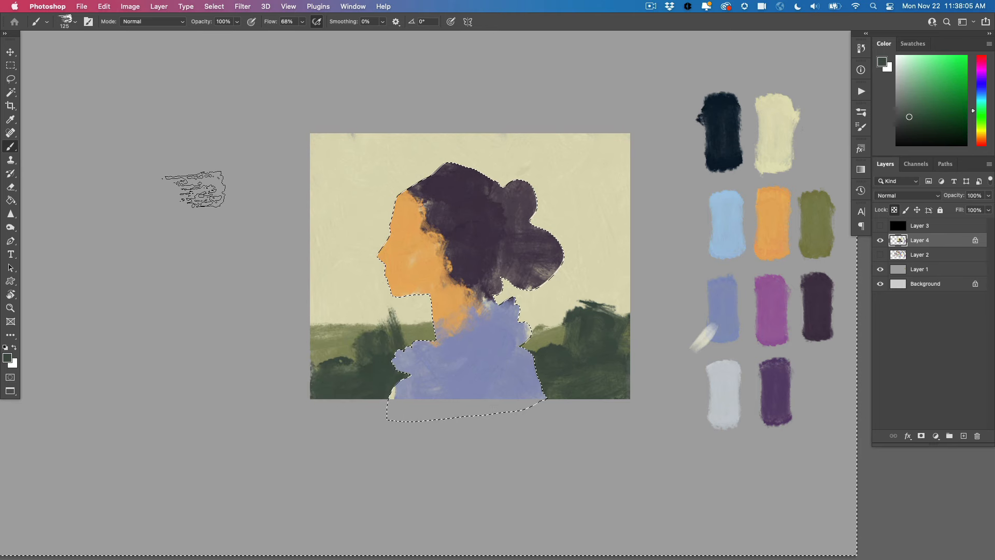
Paint light blue sky patches behind the figure on both sides, leaving the pale yellow as cloud shapes
left_click(725, 227, "alt")
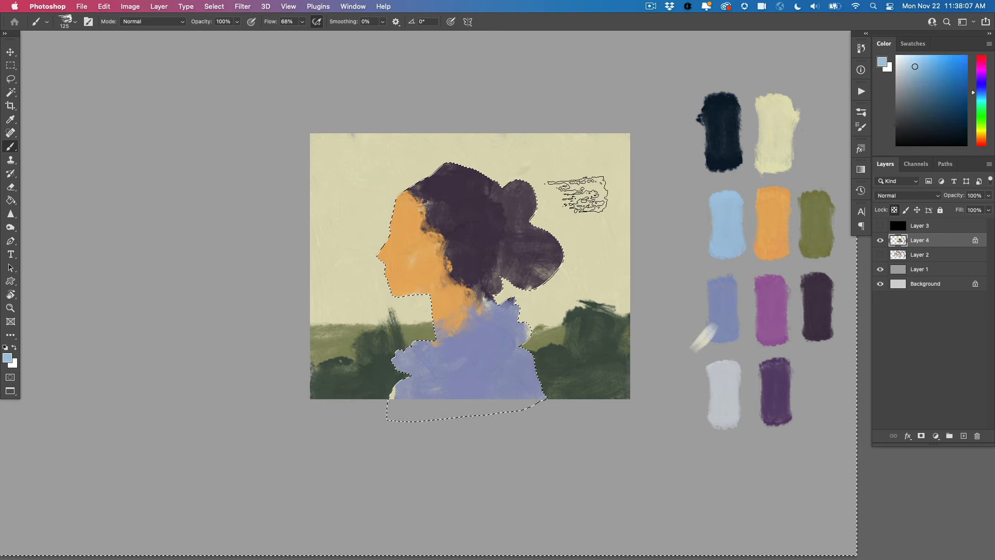
mouse_move(575, 195)
left_mouse_down()
mouse_move(557, 203)
mouse_move(609, 223)
mouse_move(604, 155)
mouse_move(570, 132)
mouse_move(489, 140)
mouse_move(540, 141)
mouse_move(483, 177)
mouse_move(601, 142)
mouse_move(525, 241)
mouse_move(619, 247)
mouse_move(568, 226)
mouse_move(627, 208)
mouse_move(569, 222)
mouse_move(596, 231)
left_mouse_up()
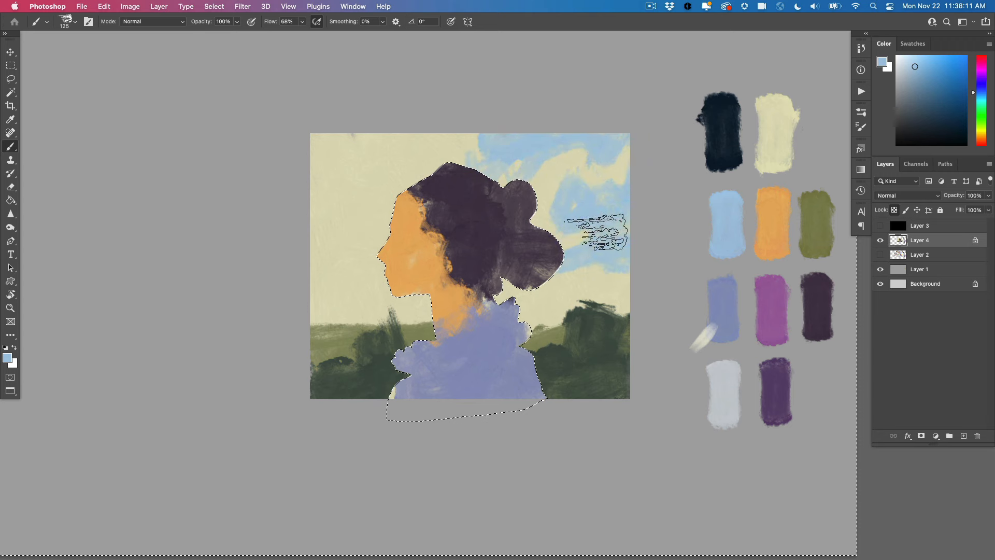
mouse_move(375, 254)
left_mouse_down()
mouse_move(349, 251)
mouse_move(389, 278)
mouse_move(345, 302)
left_mouse_up()
mouse_move(329, 160)
left_mouse_down()
mouse_move(369, 166)
mouse_move(373, 115)
mouse_move(300, 150)
mouse_move(351, 205)
left_mouse_up()
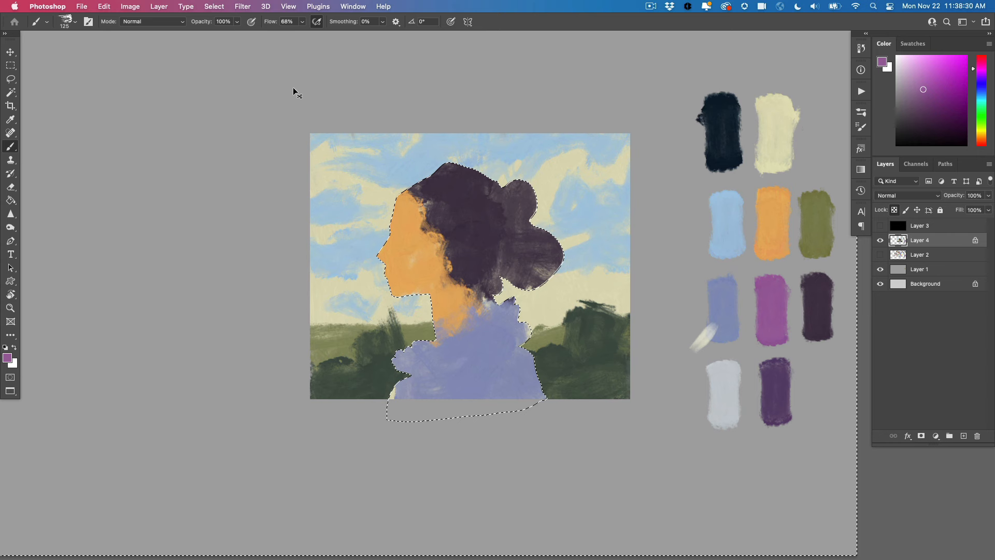
Invert the selection back to the figure, then add magenta highlights to the upper hair and muted pink shading to the cheek and neck
key("shift+super+i")
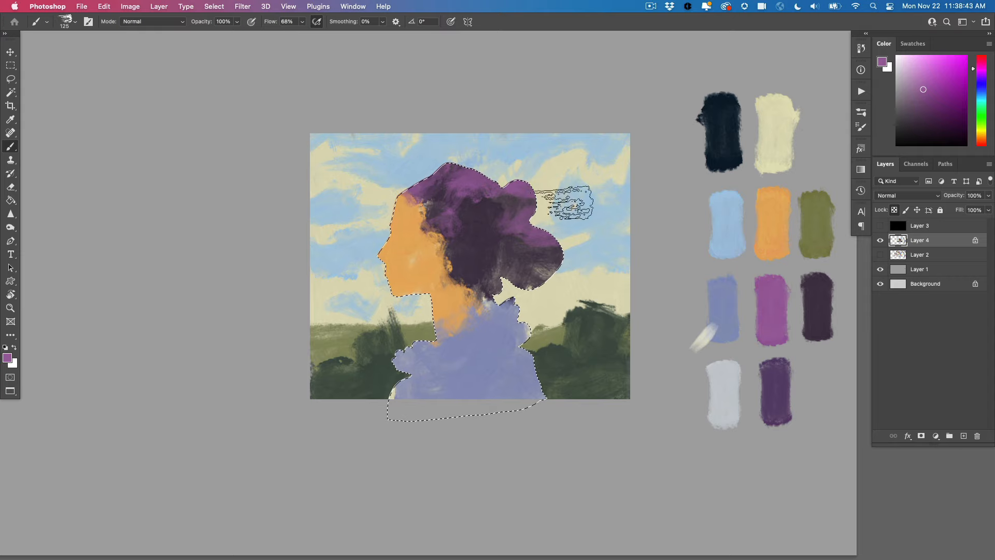
left_click(420, 244, "alt")
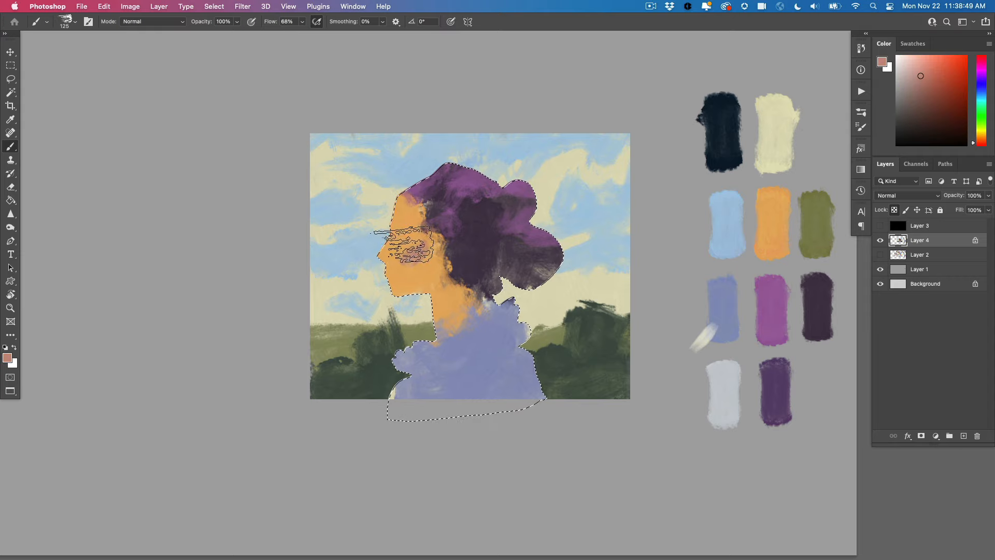
left_click(424, 283, "alt")
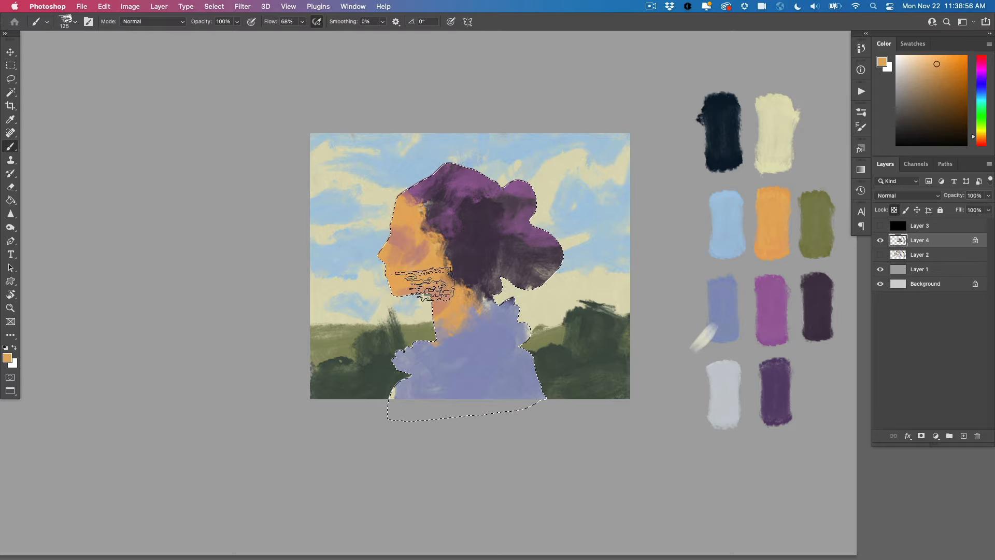
Brush pale yellow highlights onto the forehead, nose and cheek, and shade the eye socket with muted tones
left_click(764, 113, "alt")
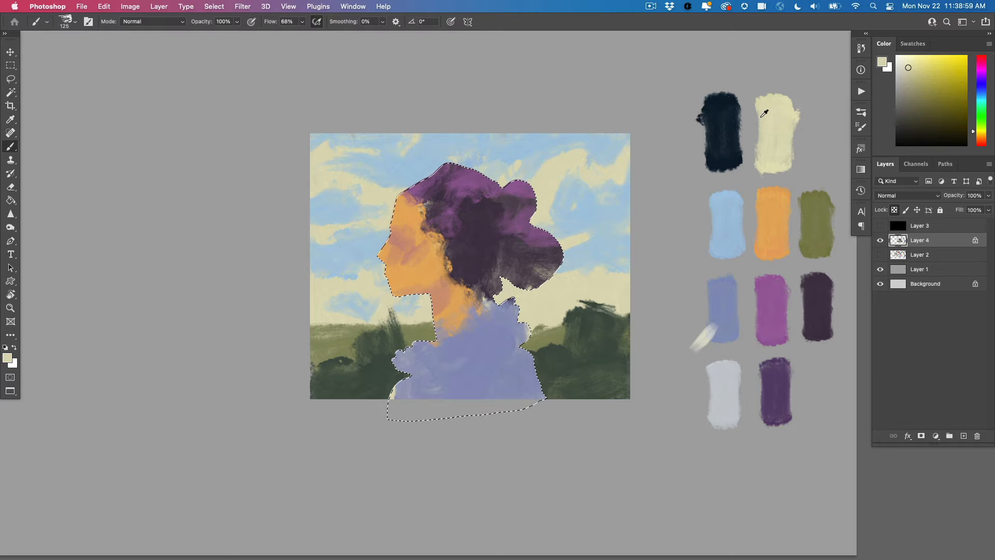
left_click(400, 250, "alt")
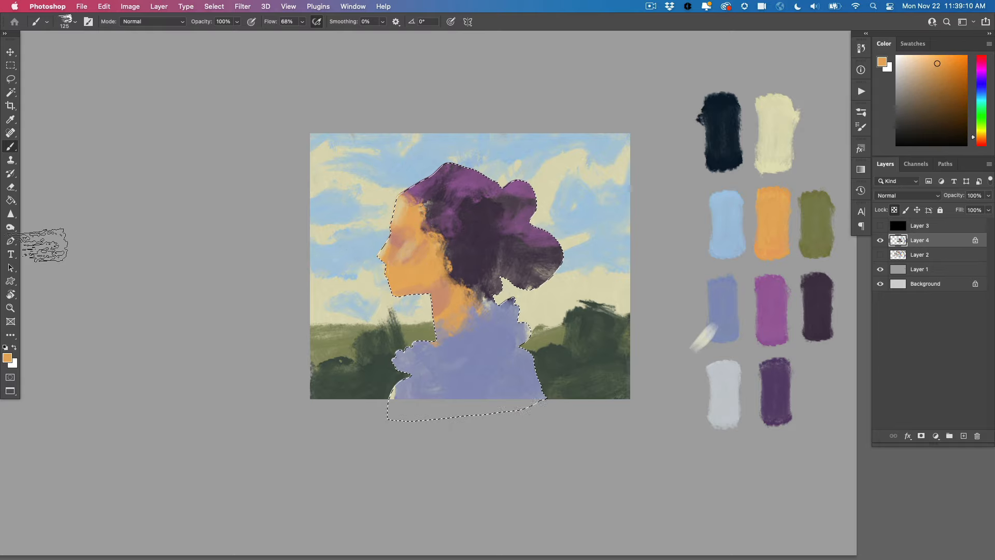
left_click(400, 243, "alt")
left_click_drag(399, 205, 397, 216)
left_click(409, 250, "alt")
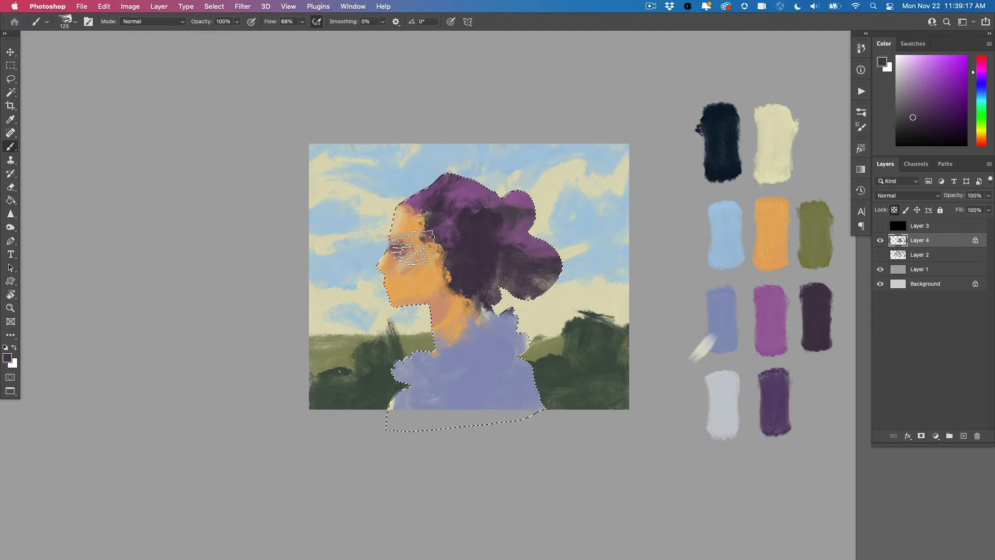
Shade the neck beneath the jaw and refine the forehead hairline with sampled orange and muted purple
left_click(436, 284, "alt")
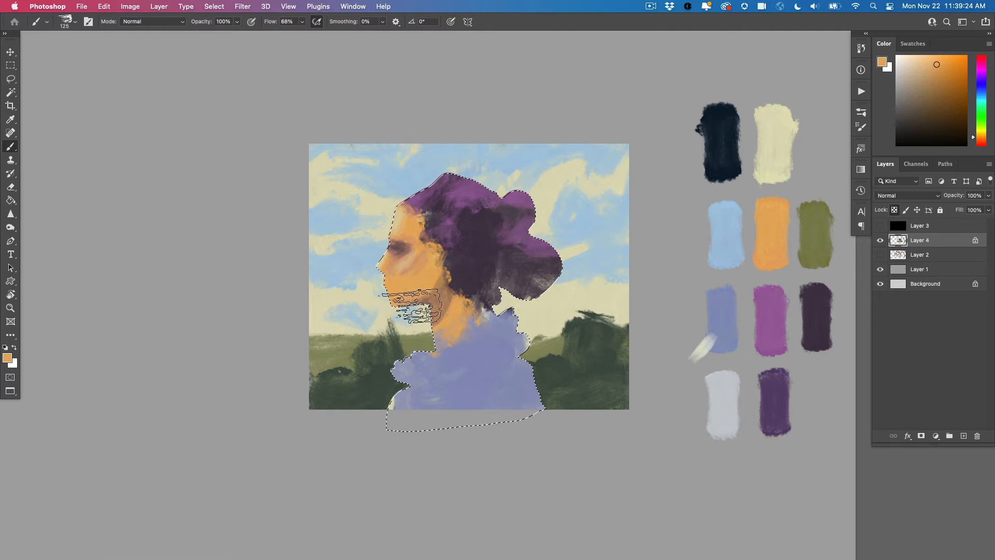
left_click(388, 224, "alt")
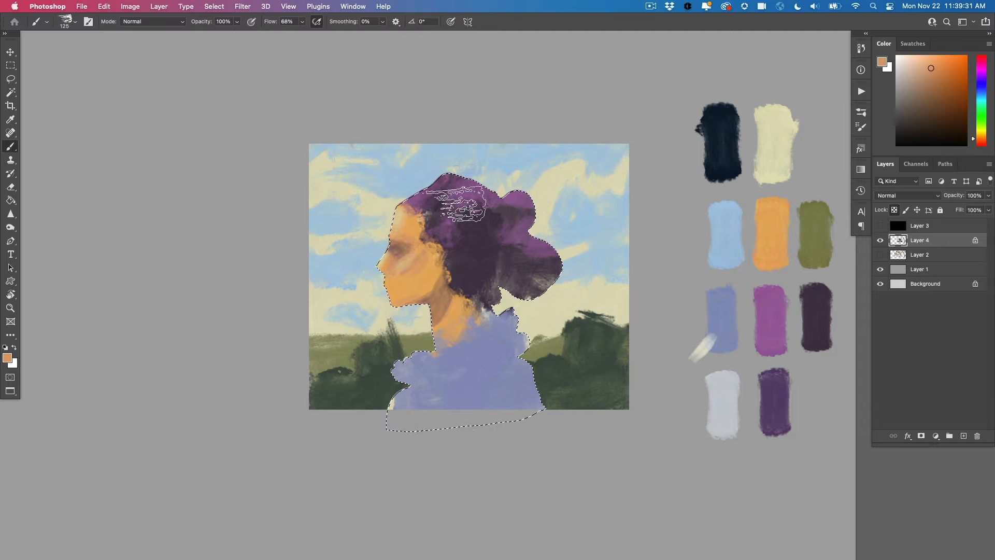
left_click(415, 215, "alt")
left_click(415, 200, "alt")
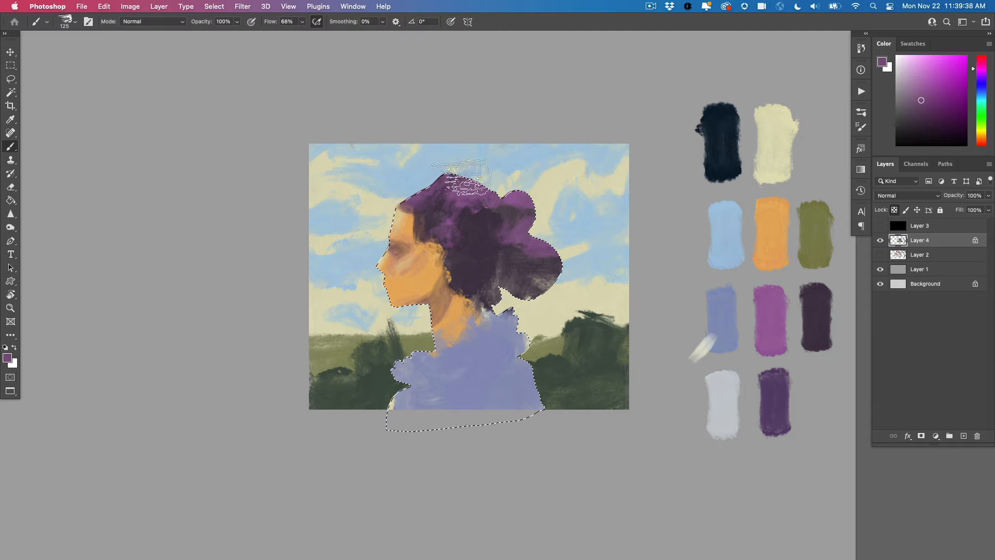
Brush near-black folds across the clothing and blend sampled blue-violet back over them
left_click(721, 150, "alt")
left_click_drag(470, 388, 499, 372)
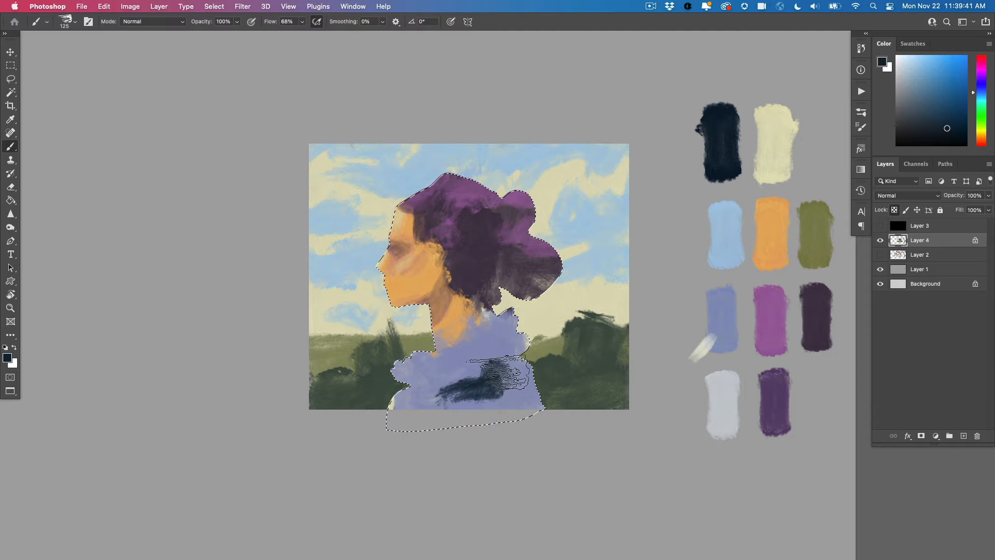
left_click(431, 398, "alt")
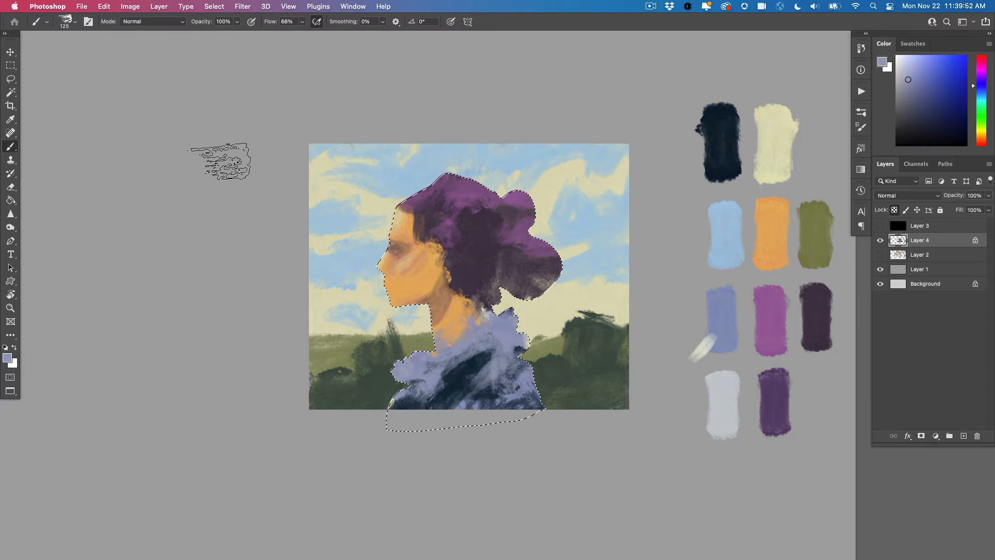
Deepen the bushes on both sides of the figure with near-black and add olive strokes sampled from the hills
left_click(719, 152, "alt")
mouse_move(365, 386)
left_mouse_down()
mouse_move(389, 396)
mouse_move(395, 382)
left_mouse_up()
left_click_drag(586, 357, 605, 395)
left_click_drag(331, 383, 363, 394)
left_click(415, 345, "alt")
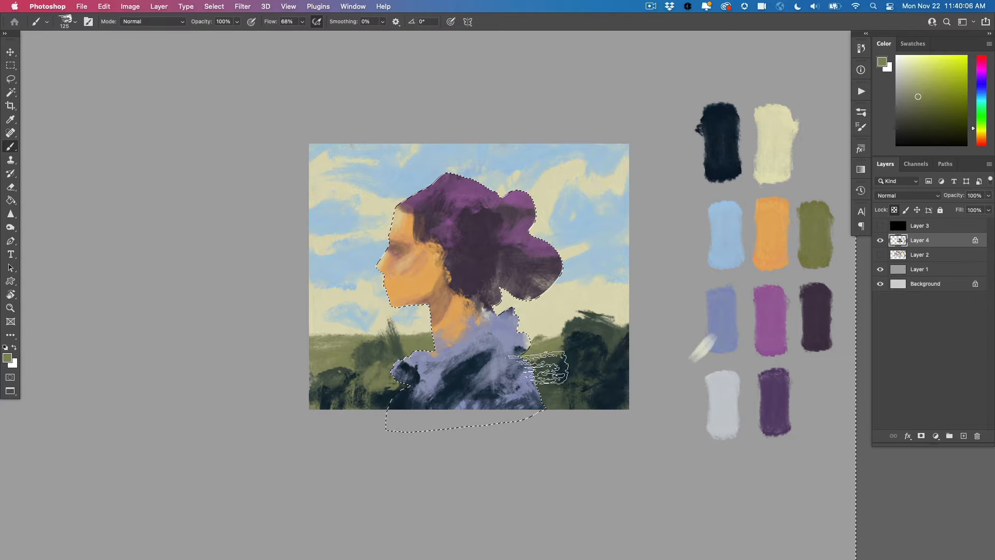
left_click_drag(581, 361, 582, 383)
Paint the lips with the magenta swatch using a smaller brush
left_click(772, 314, "alt")
key("bracketleft")
key("bracketleft")
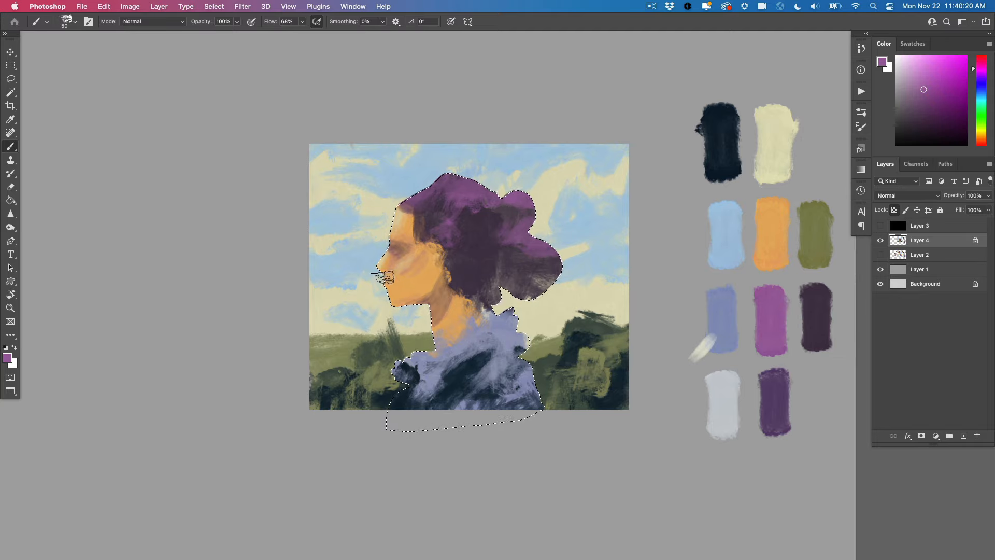
left_click_drag(399, 282, 392, 294)
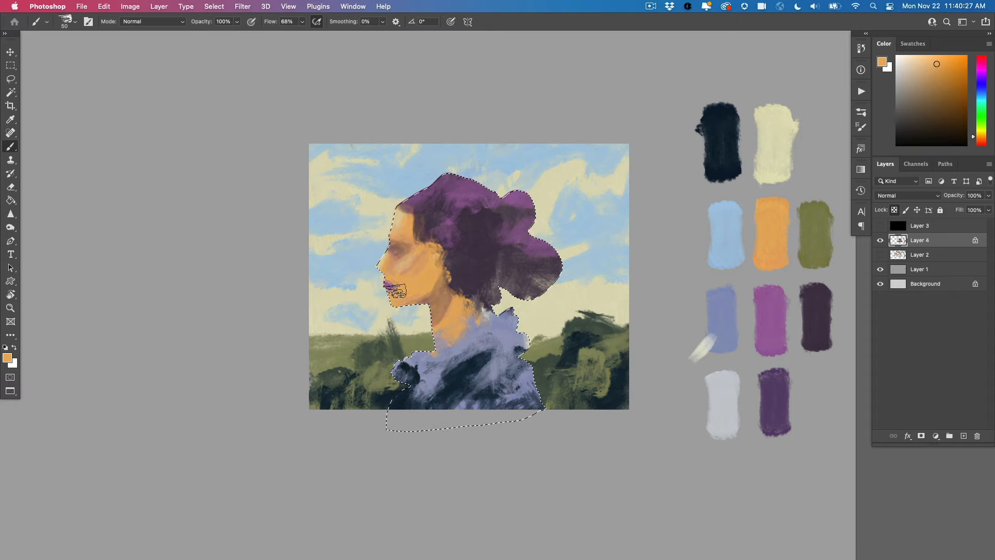
Paint the eye and eyebrow in near-black with the brush at size 30, and refine them with a sampled skin tone
left_click(721, 143, "alt")
key("bracketleft")
key("bracketleft")
key("bracketleft")
key("bracketleft")
left_click_drag(394, 249, 400, 249)
left_click_drag(392, 242, 399, 242)
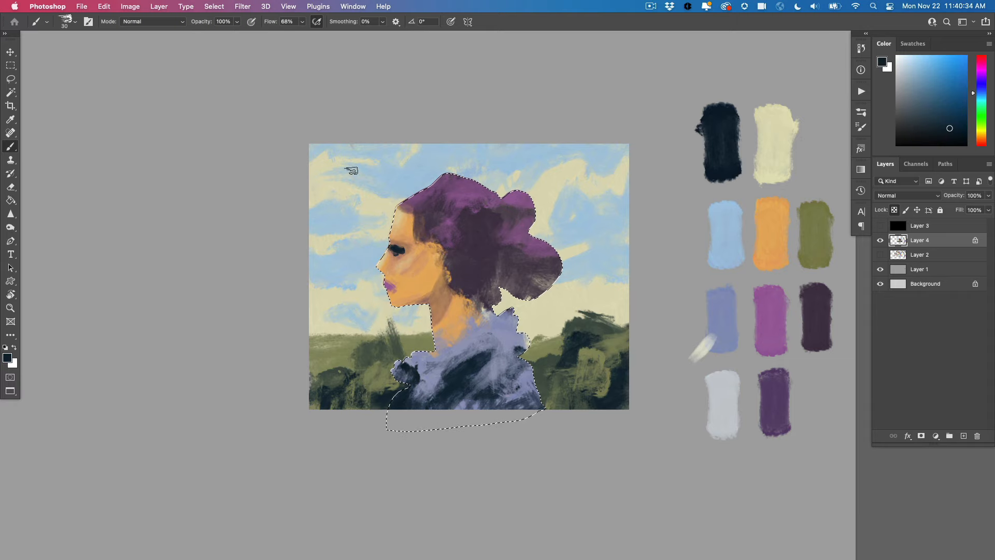
left_click(401, 257, "alt")
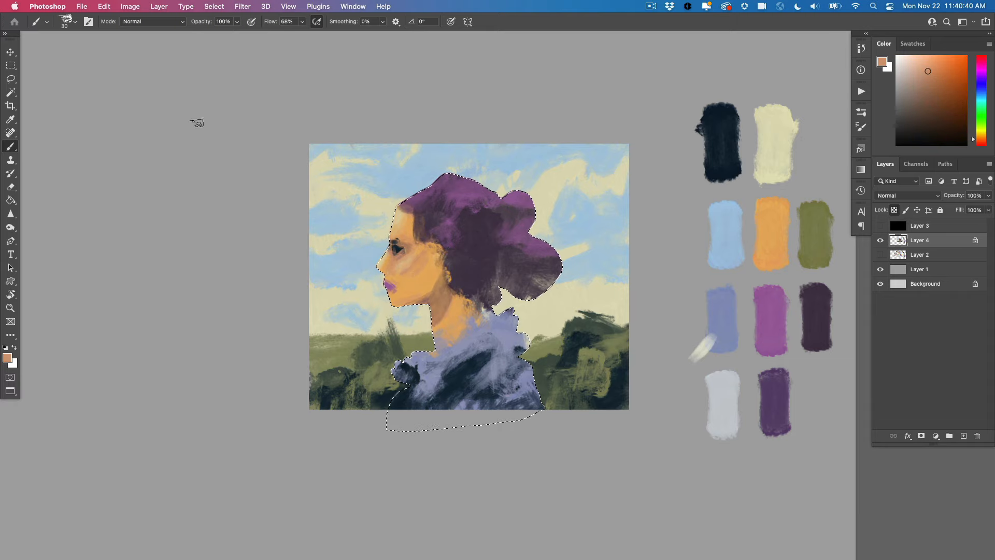
Clear the figure selection and marquee a rectangle slightly larger than the whole painting
key("ctrl+d")
left_click_drag(390, 323, 357, 304)
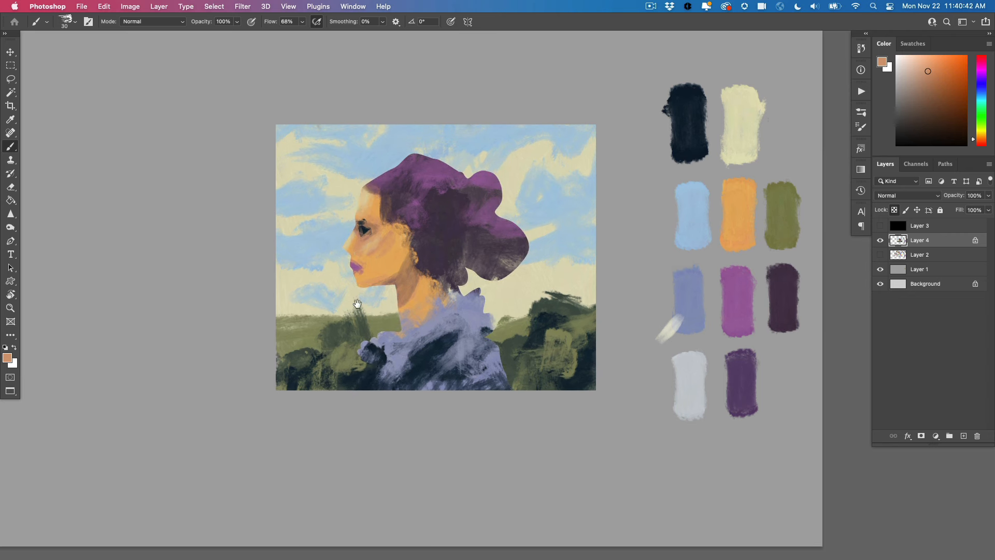
key("m")
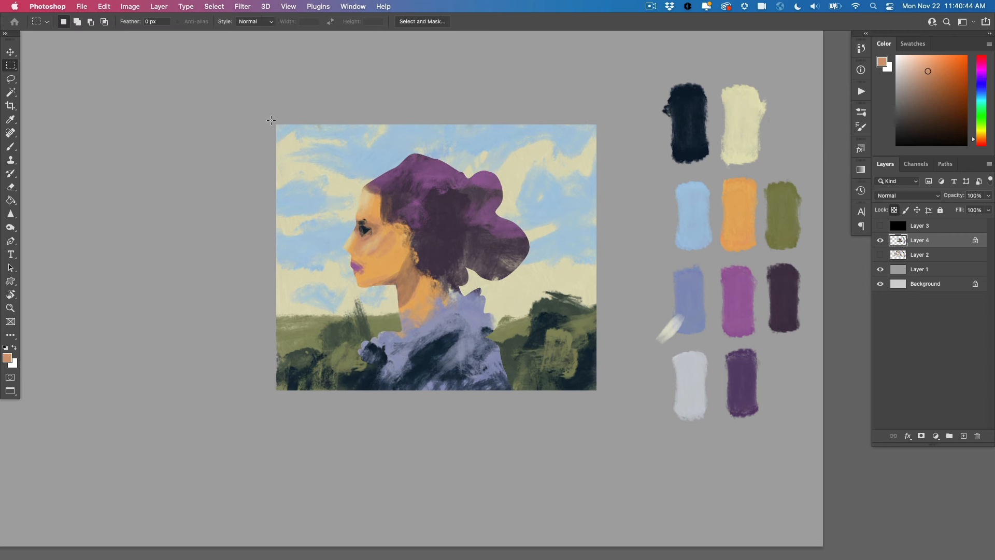
left_click_drag(268, 117, 604, 398)
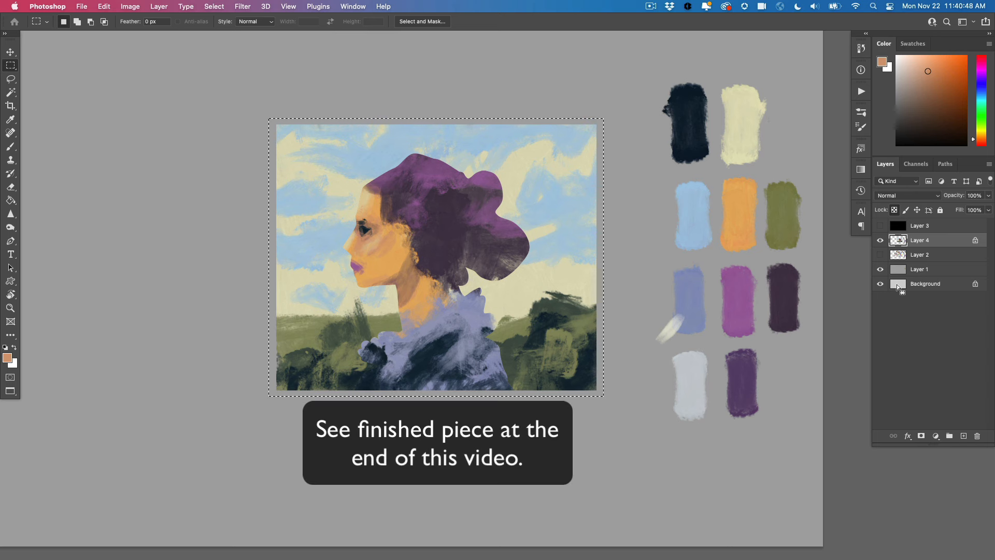
Create a layer directly above Layer 2 and fill the rectangle with white as a border behind the painting
left_click(897, 256)
left_click(964, 436)
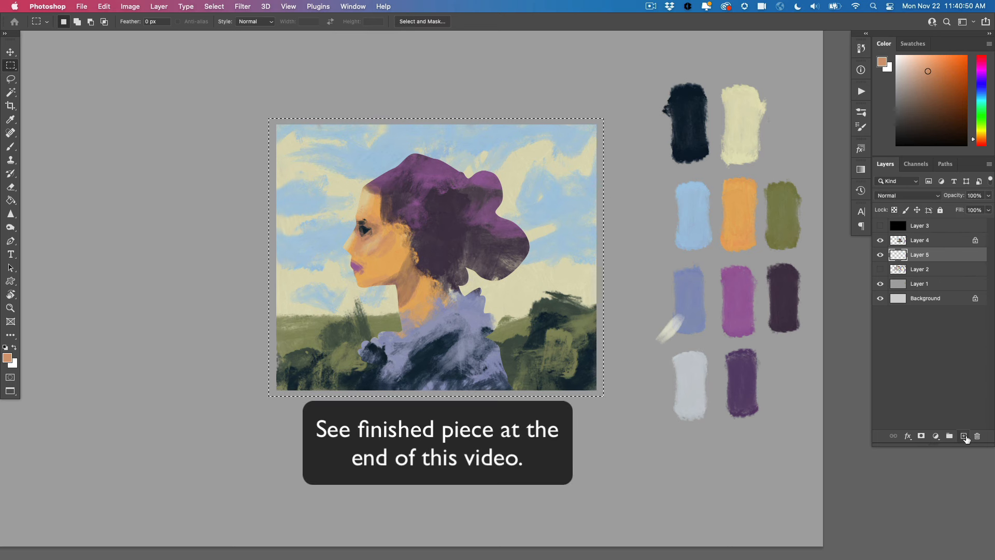
key("super+BackSpace")
key("super+d")
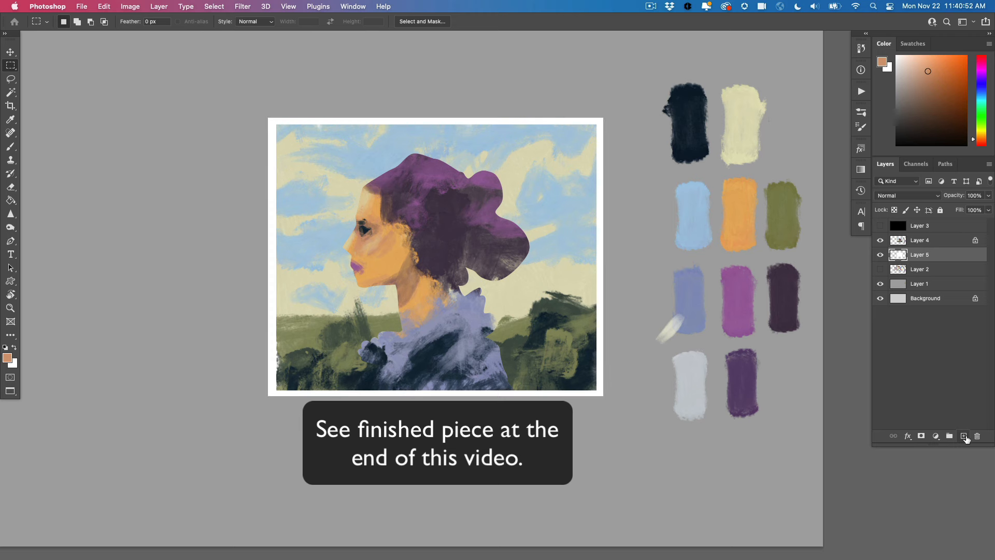
Brush sampled blue-violet over the front collar and lower front edge of the clothing on Layer 4
left_click_drag(299, 329, 335, 321)
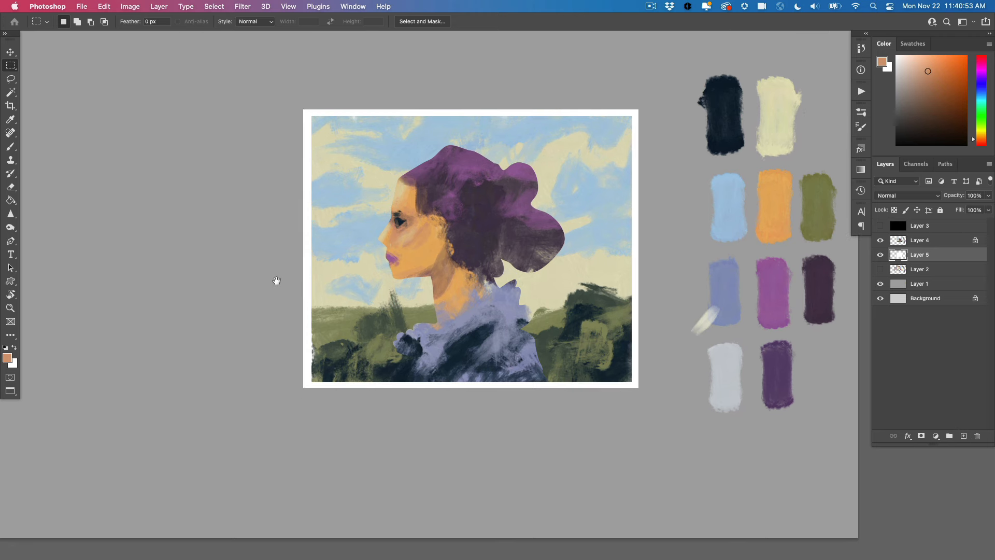
left_click(342, 331, "alt+super")
left_click_drag(260, 352, 367, 343)
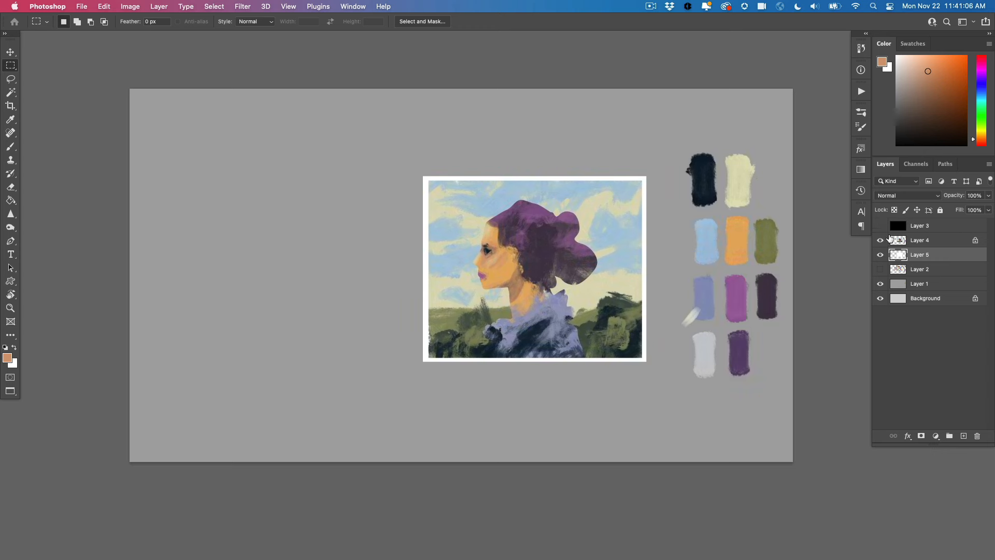
key("b")
key("super+plus")
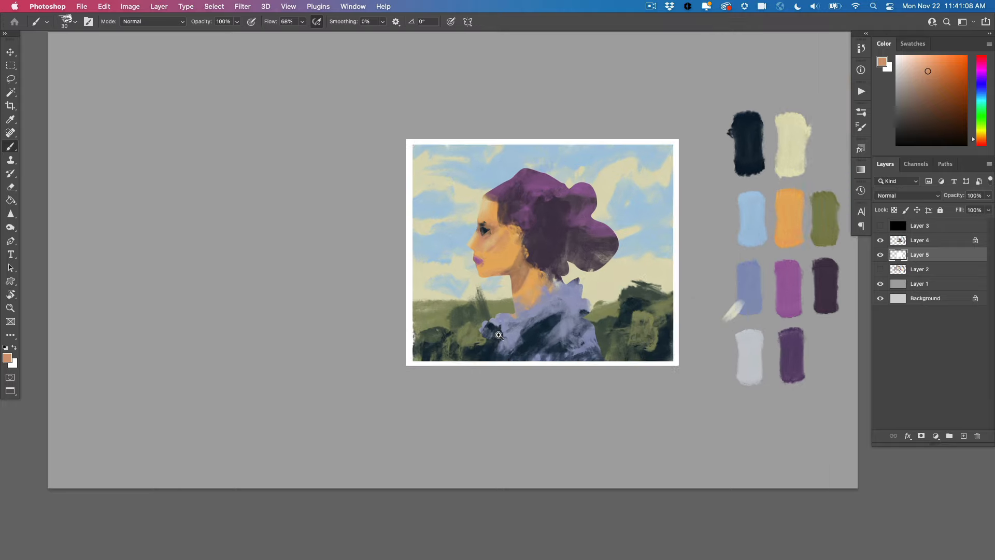
left_click(898, 240)
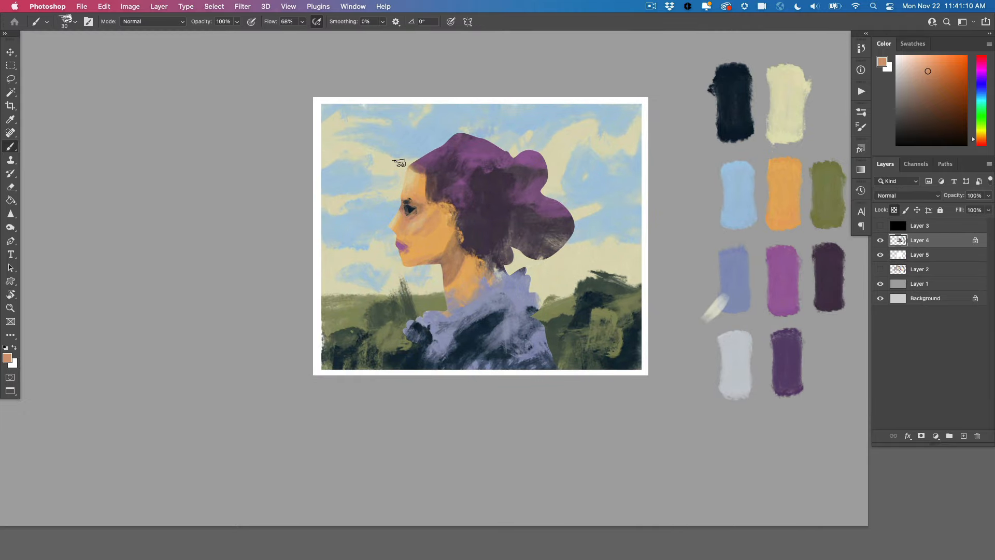
left_click(510, 271, "alt")
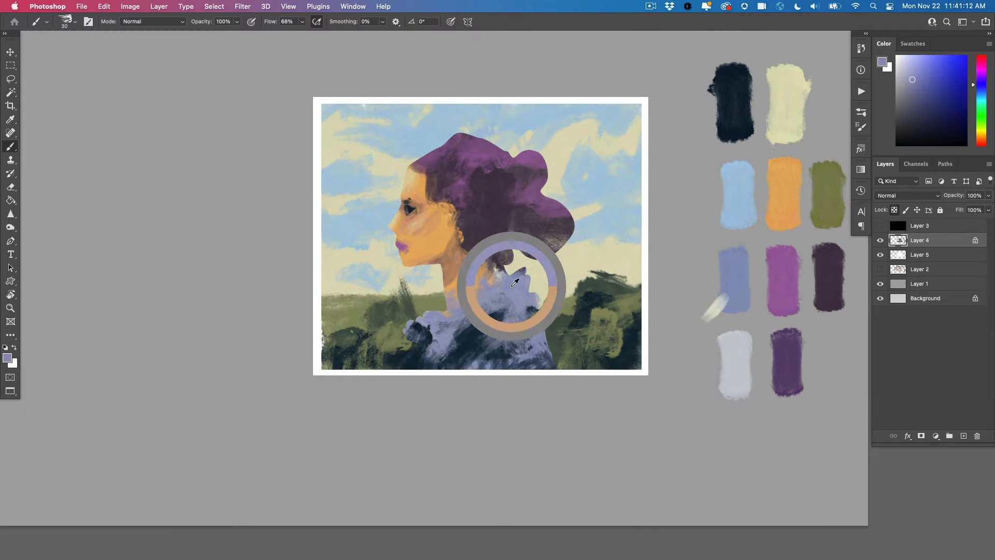
left_click_drag(406, 362, 407, 356)
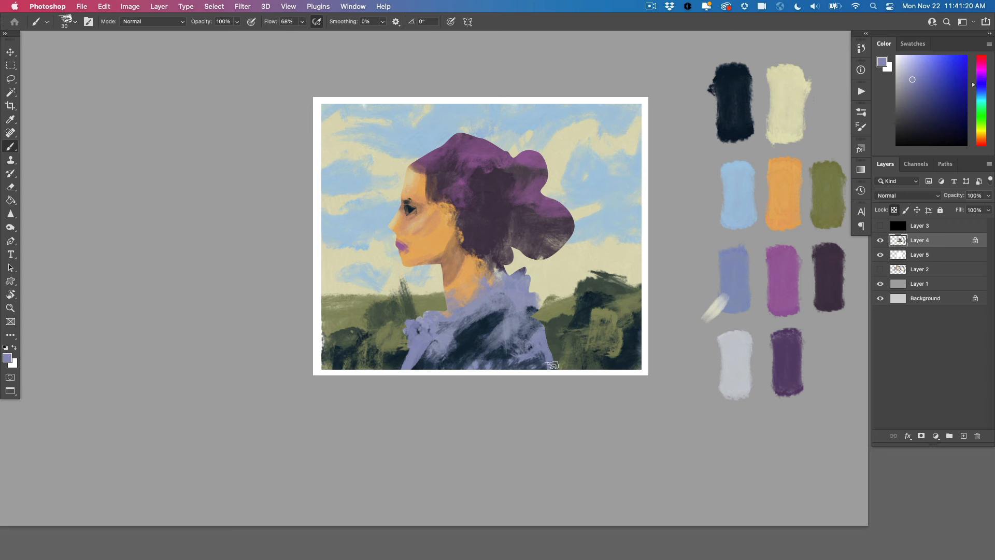
Sample the near-black from the clothing and darken the lower back and the upper collar folds
left_click(476, 335, "alt")
mouse_move(545, 367)
left_mouse_down()
mouse_move(548, 355)
mouse_move(521, 355)
mouse_move(540, 363)
mouse_move(501, 334)
mouse_move(513, 364)
mouse_move(479, 360)
left_mouse_up()
left_click_drag(485, 302, 525, 283)
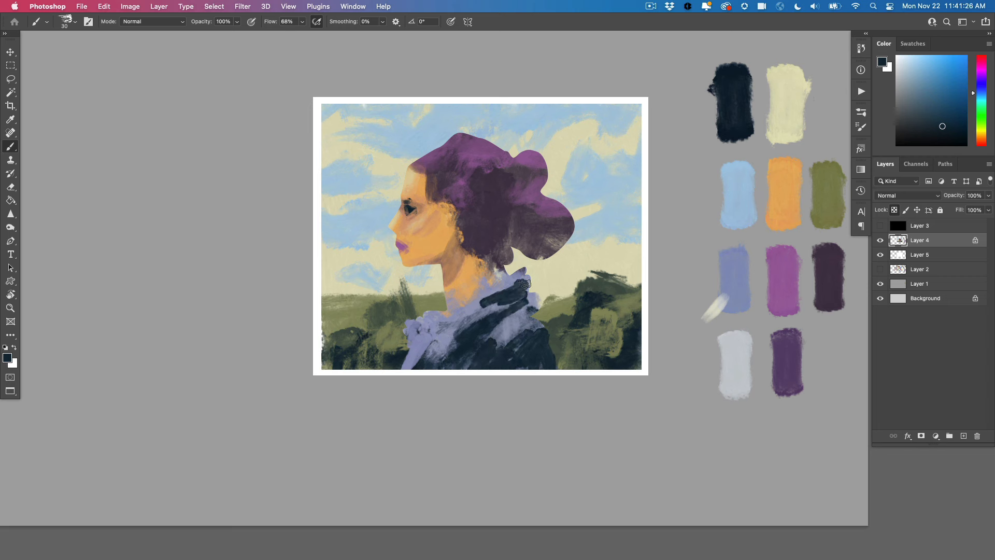
Refine the rear collar and shoulder edge with sampled olive and blue-violet, and extend the near-black down the back
left_click(544, 313, "alt")
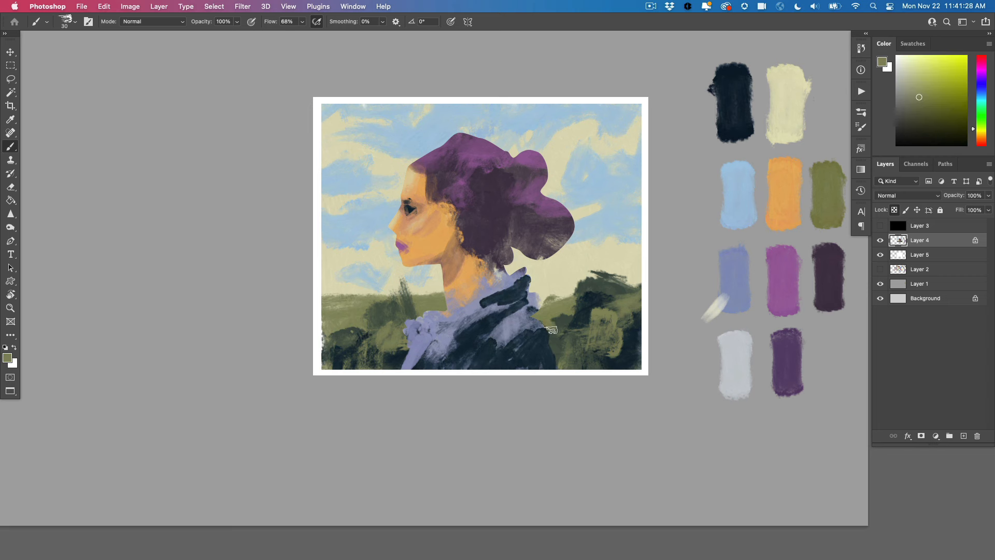
left_click(522, 316, "alt")
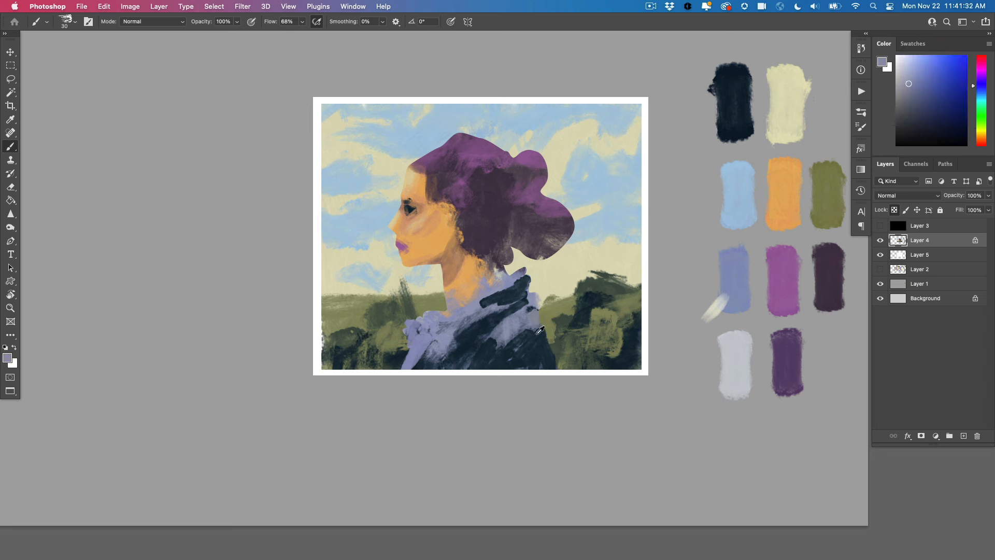
left_click(537, 333, "alt")
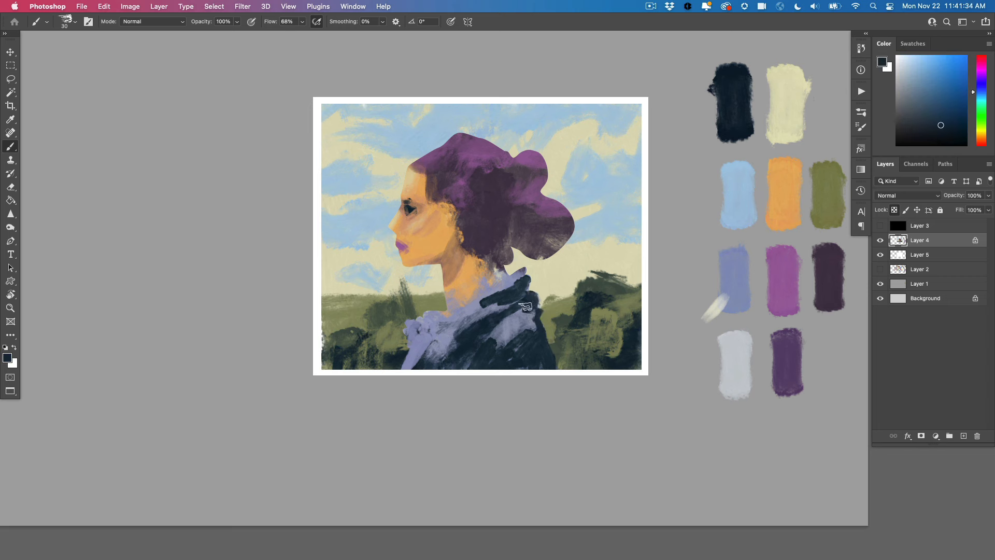
left_click_drag(516, 335, 534, 311)
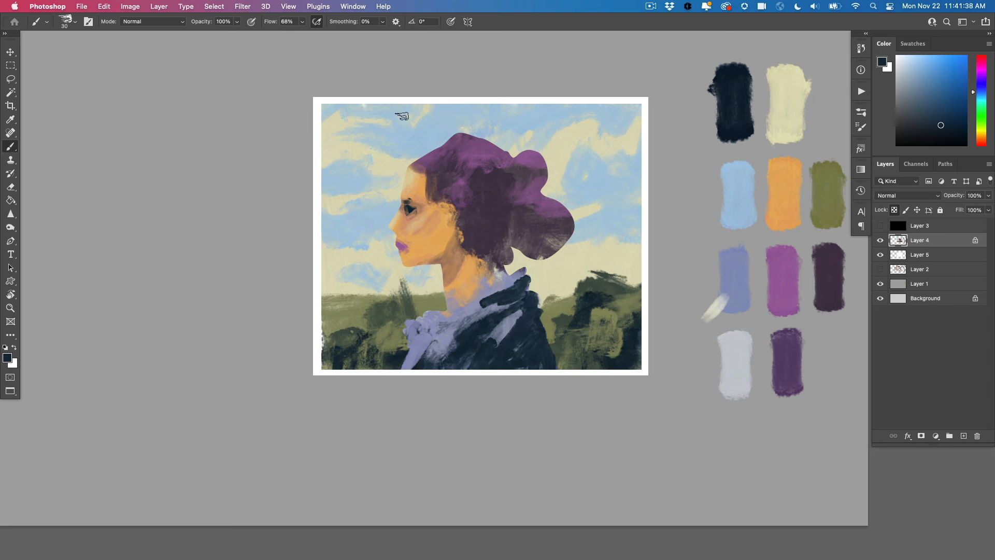
Shape the ear and the hairline beside it with orange and dark purple sampled from the portrait
left_click(451, 211, "alt")
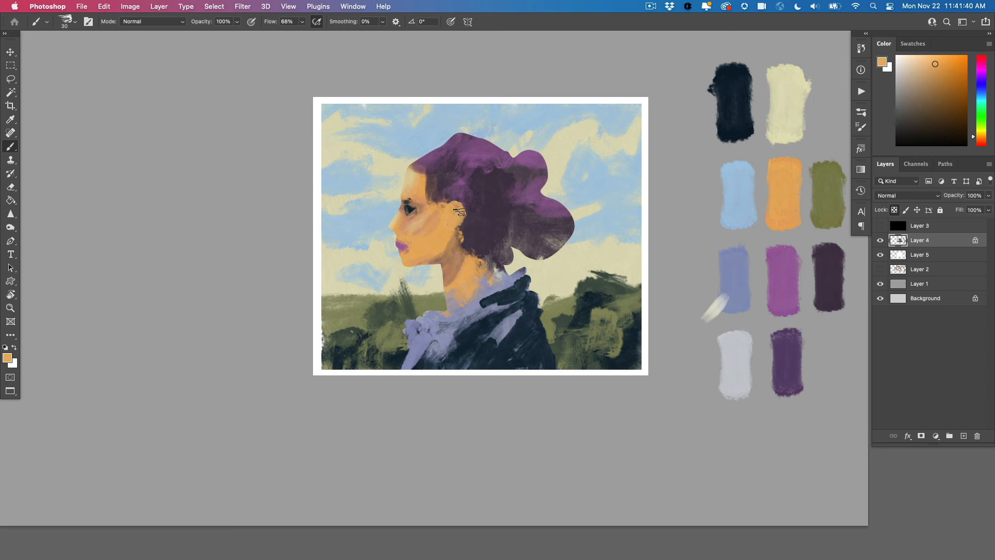
left_click(444, 199, "alt")
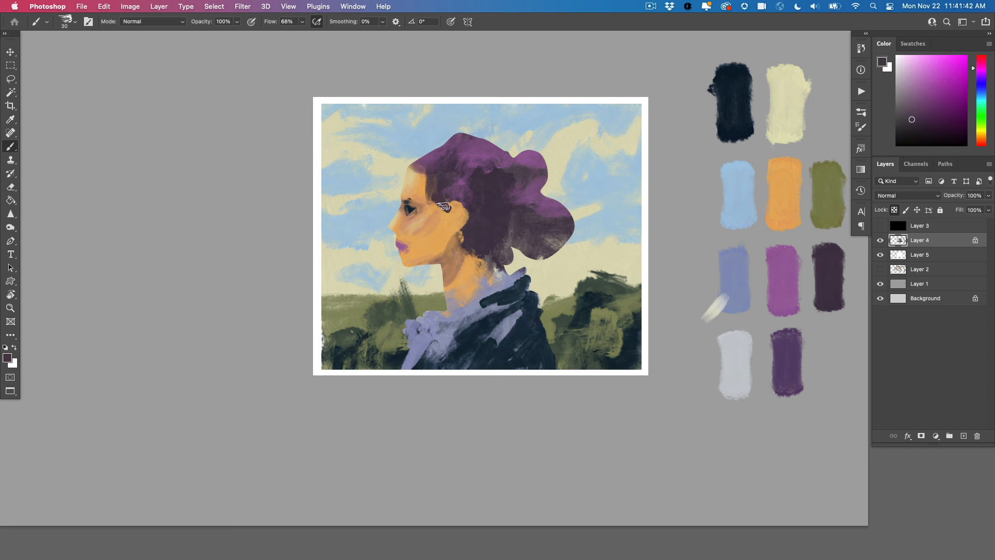
left_click(459, 212, "alt")
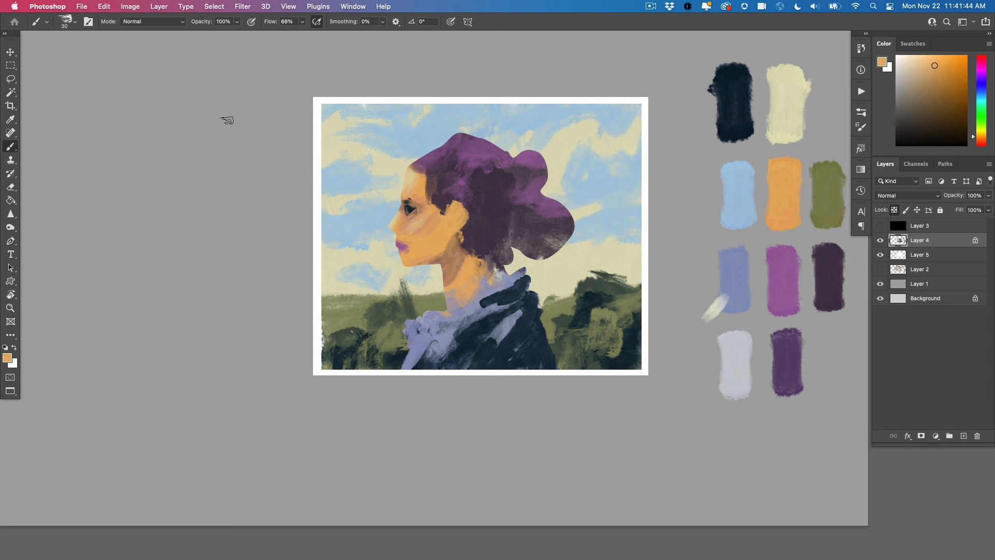
Darken the hair around the ear, through the middle and lower bun, and along the front hairline with sampled near-black and dark violet
left_click(492, 220, "alt")
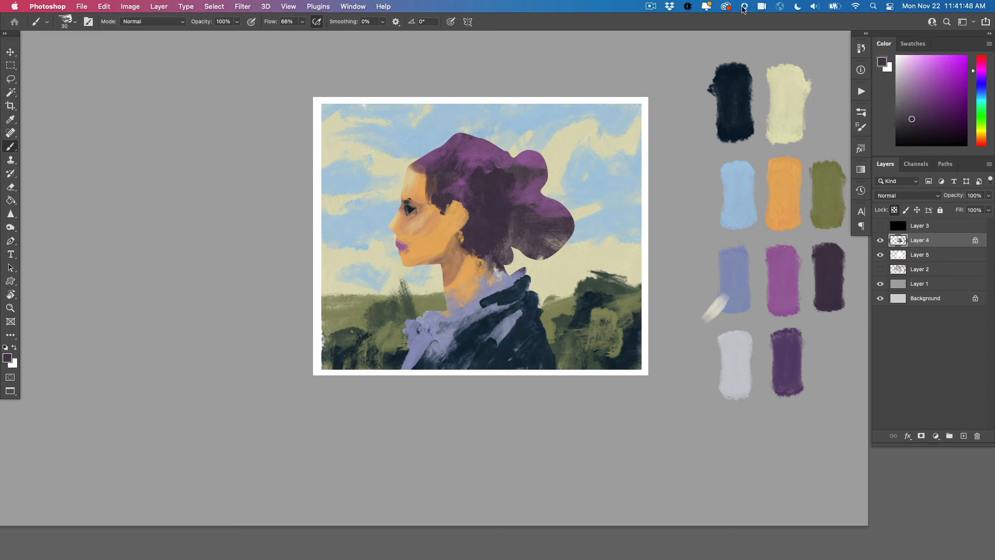
left_click(832, 276, "alt")
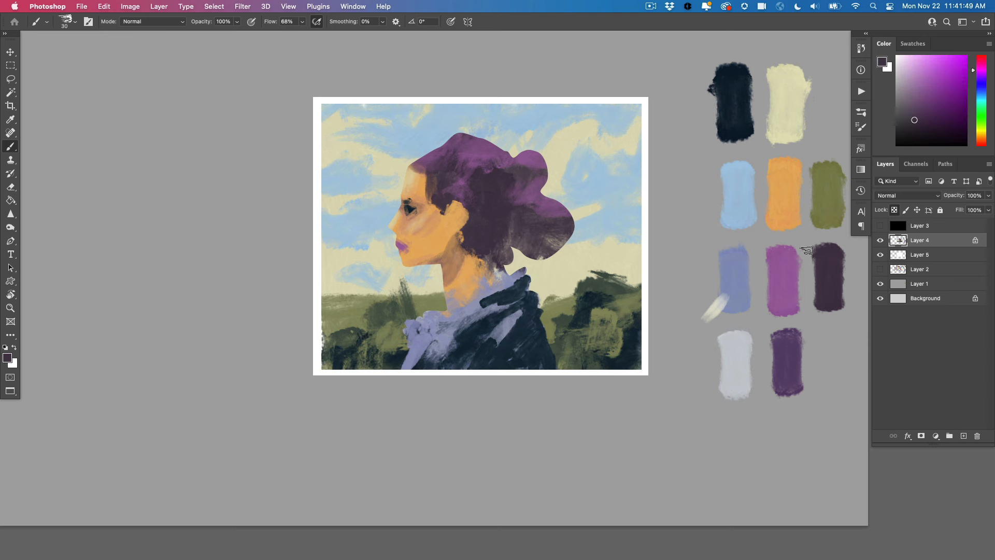
left_click(743, 123, "alt")
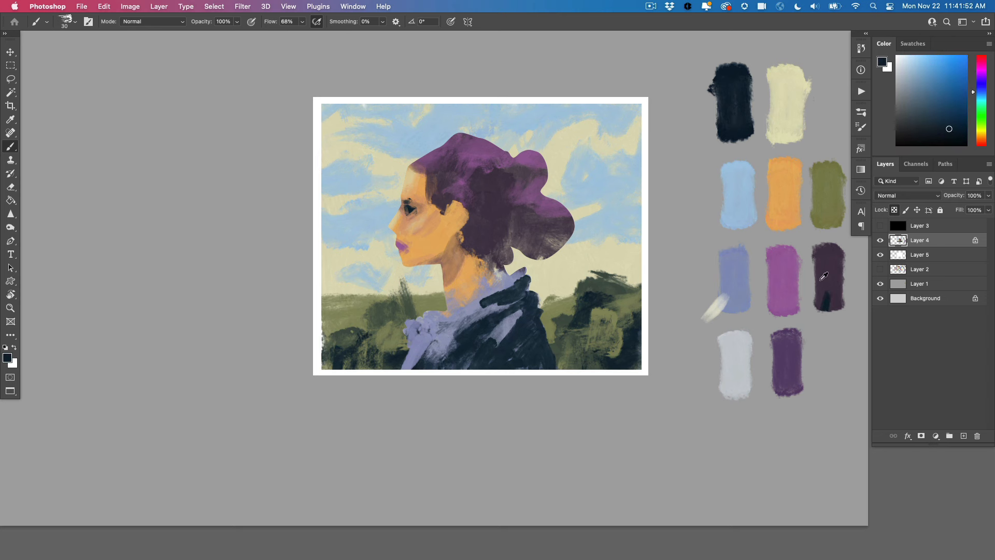
mouse_move(511, 244)
left_mouse_down()
mouse_move(533, 252)
mouse_move(545, 236)
left_mouse_up()
mouse_move(493, 215)
left_mouse_down()
mouse_move(529, 191)
mouse_move(489, 198)
left_mouse_up()
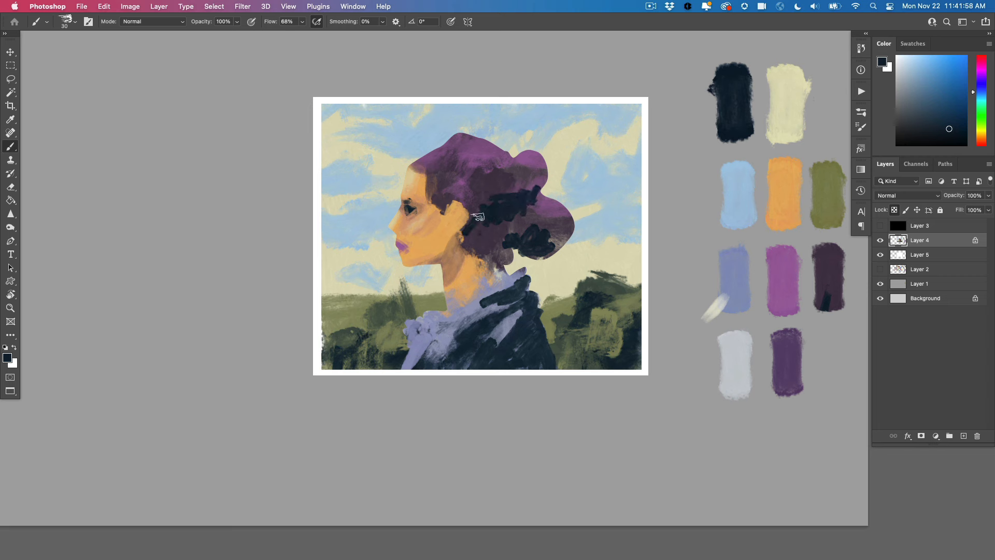
mouse_move(445, 195)
left_mouse_down()
mouse_move(427, 184)
mouse_move(478, 173)
mouse_move(479, 194)
mouse_move(493, 172)
mouse_move(518, 185)
left_mouse_up()
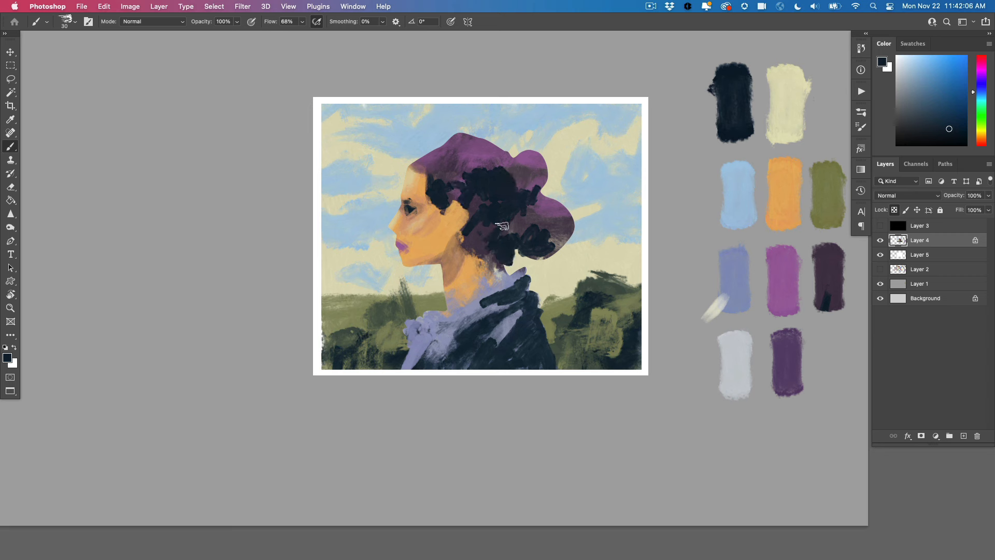
left_click(490, 232, "alt")
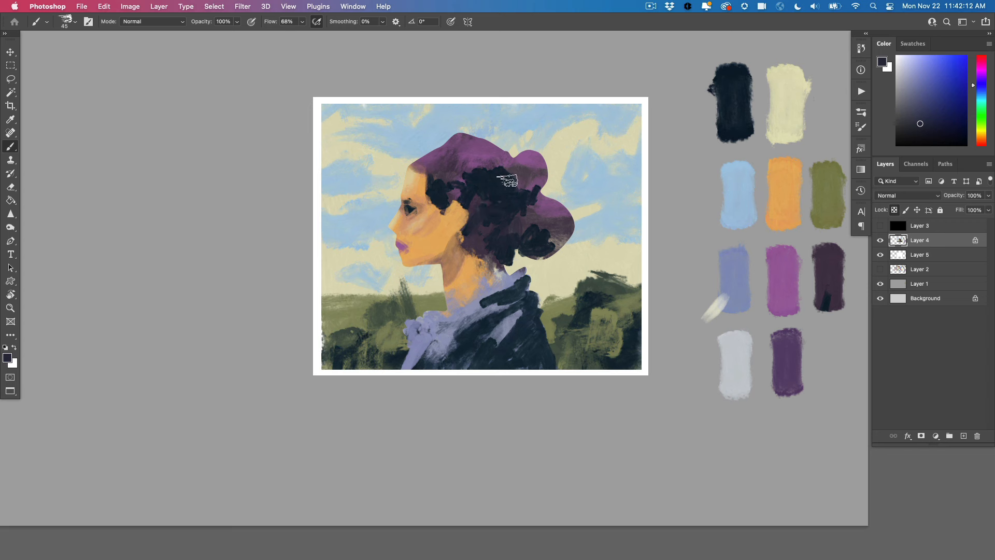
mouse_move(490, 168)
left_mouse_down()
mouse_move(468, 167)
mouse_move(491, 166)
mouse_move(453, 160)
mouse_move(437, 144)
mouse_move(413, 166)
left_mouse_up()
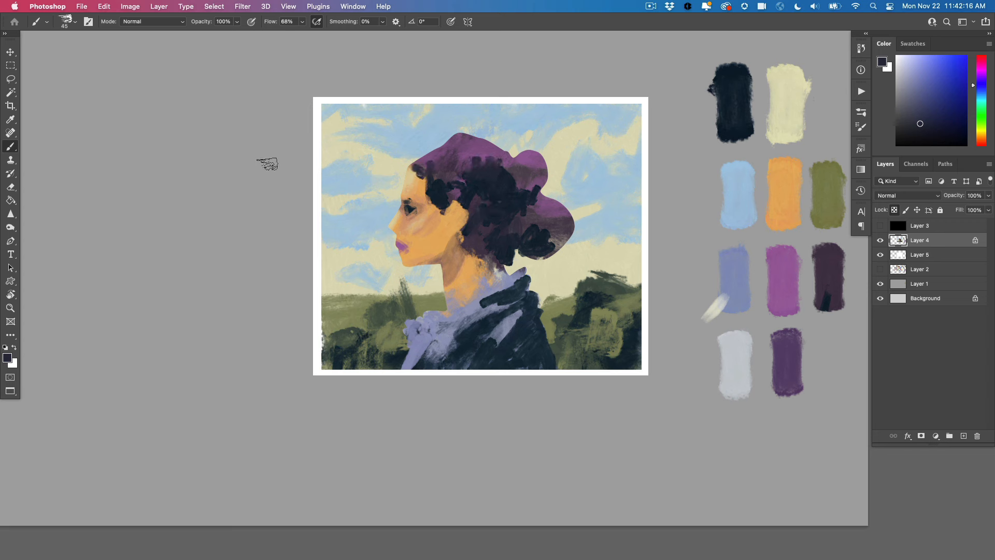
Refine the nape, rear collar and lower edge of the bun with blue-violet, cream and pale blue sampled from the painting
left_click(513, 270, "alt")
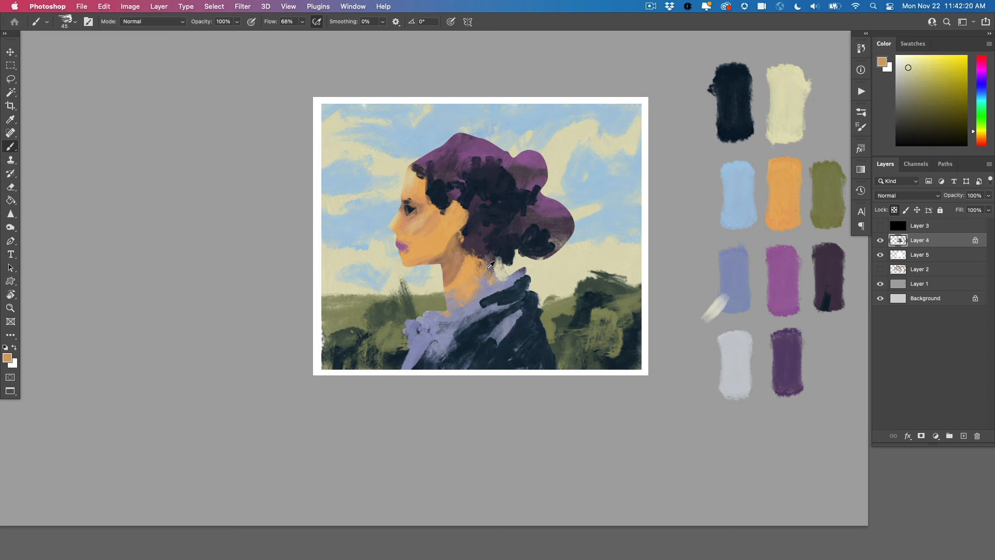
left_click(488, 268, "alt")
left_click(513, 275, "alt")
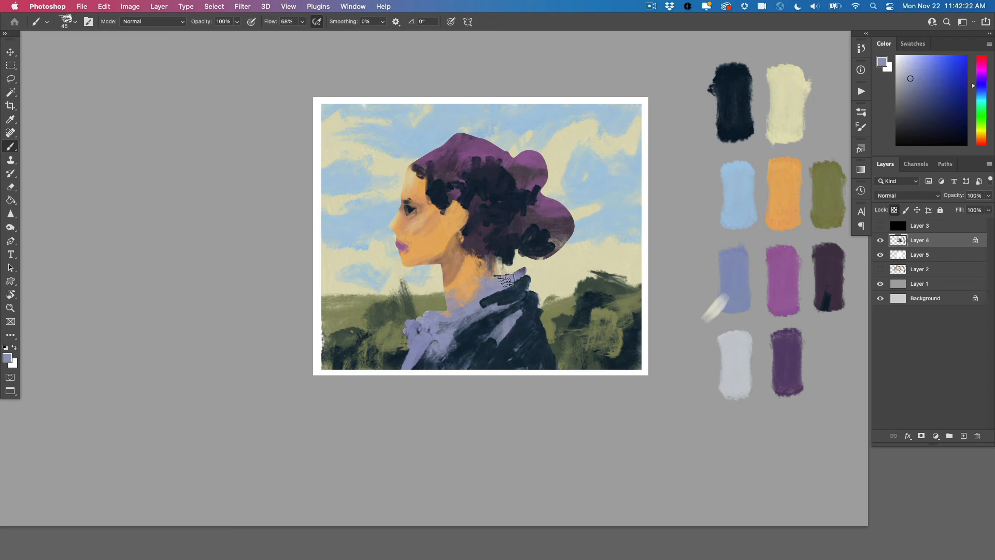
left_click(519, 258, "alt")
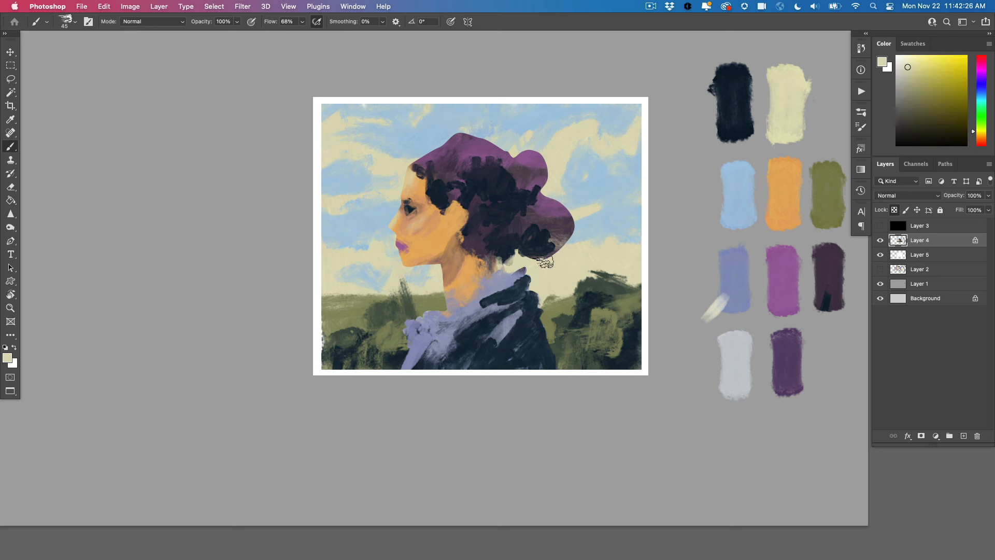
left_click(574, 228, "alt")
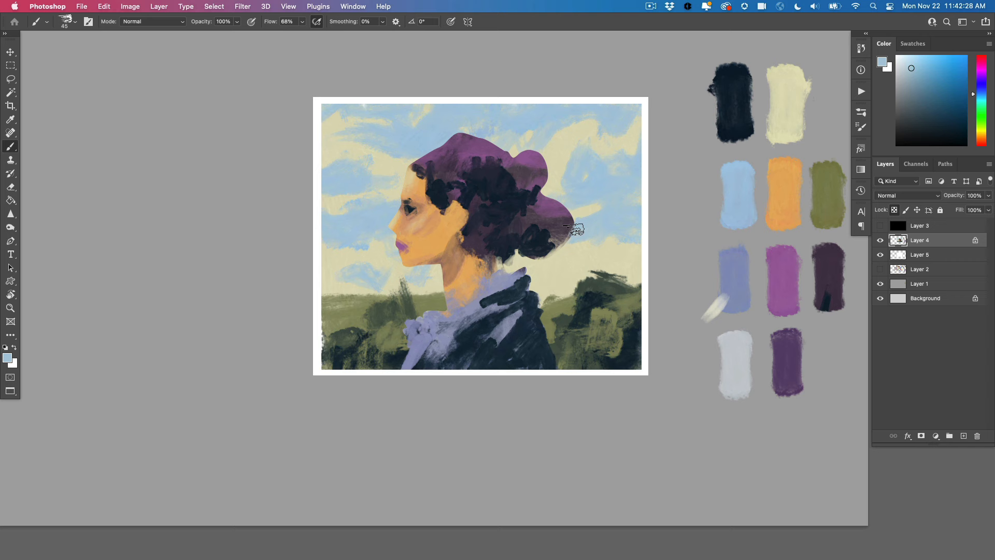
left_click(552, 255, "alt")
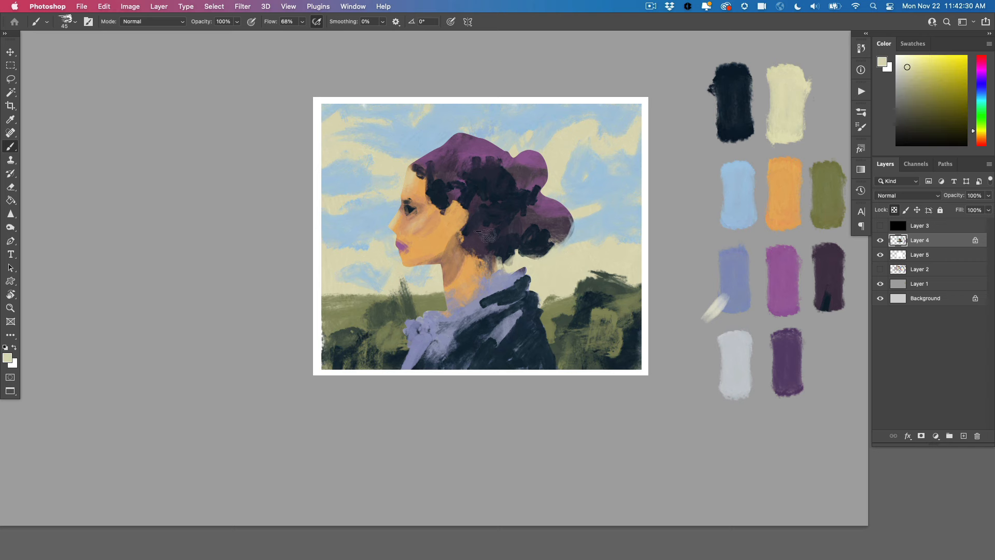
Add a layer above Layer 4 and paint a teal swatch in the empty area beside the portrait with the brush enlarged to 90
left_click_drag(397, 312, 464, 298)
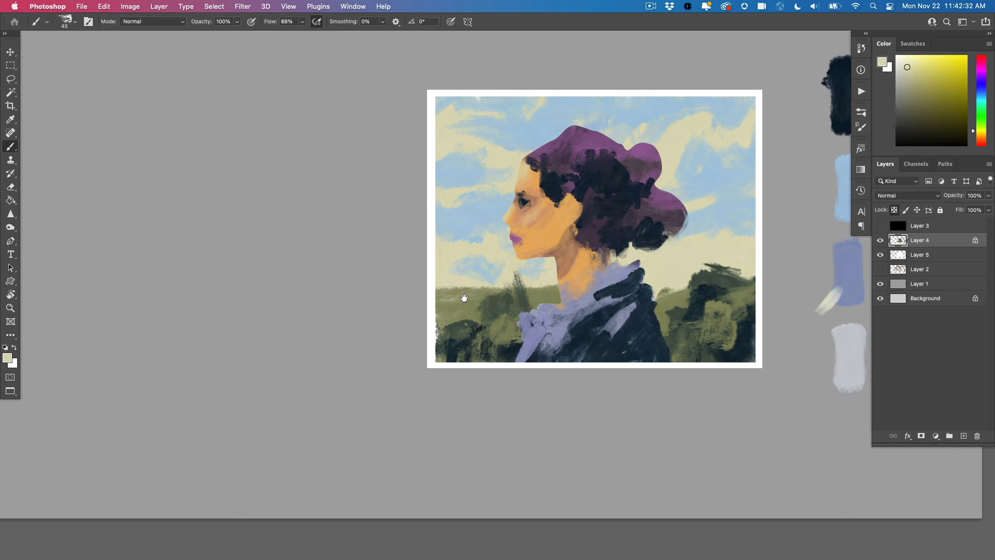
left_click(964, 438)
left_click_drag(388, 325, 473, 333)
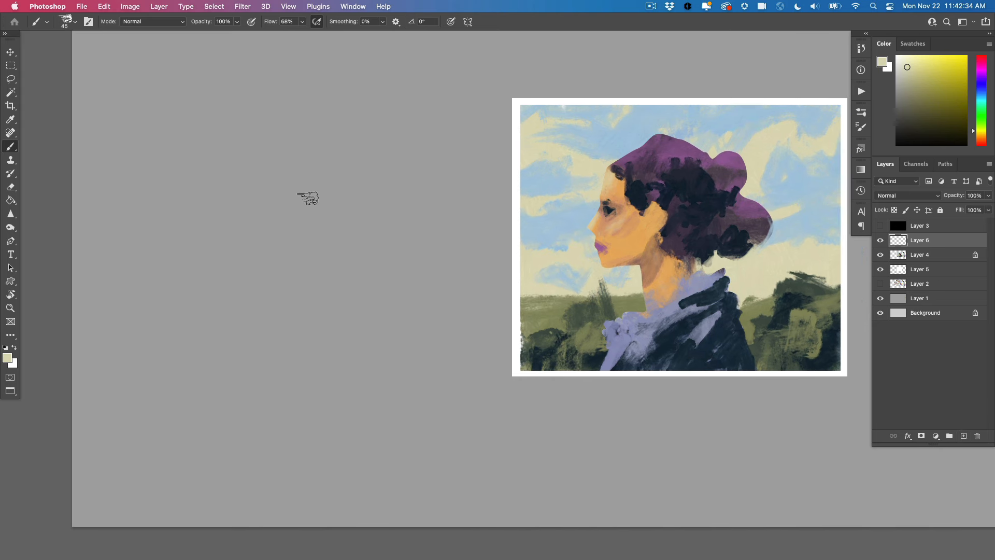
left_click(981, 98)
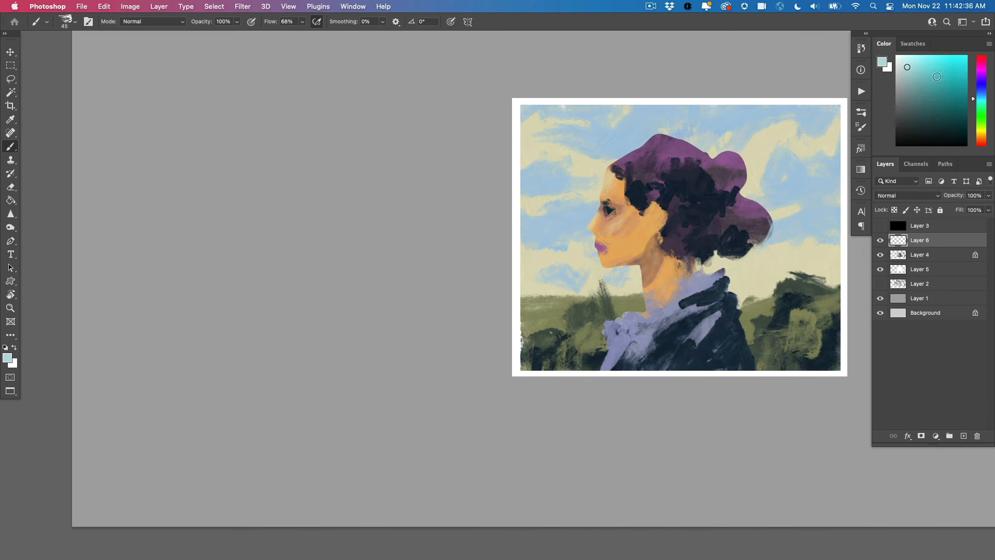
left_click(958, 96)
key("bracketright")
key("bracketright")
key("bracketright")
key("bracketright")
key("bracketright")
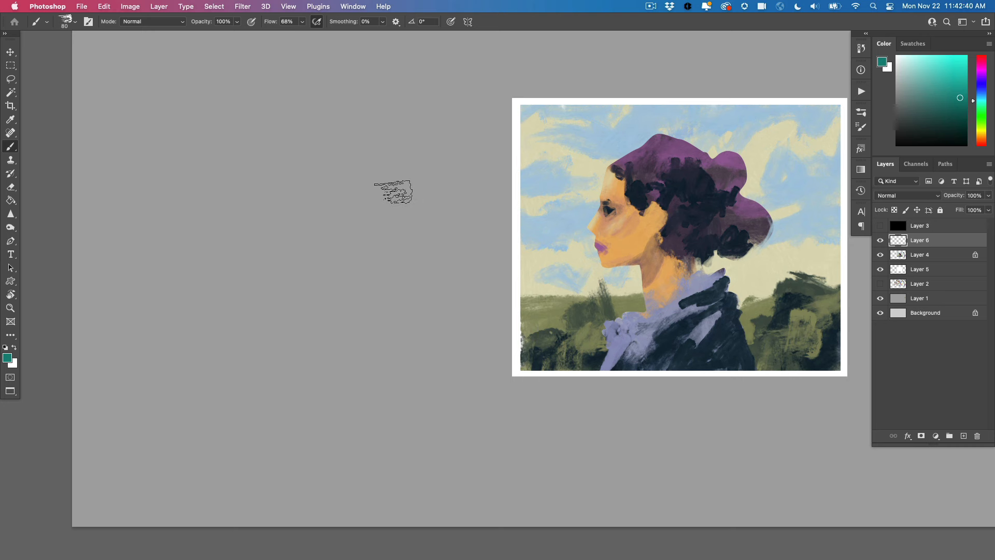
mouse_move(389, 192)
left_mouse_down()
mouse_move(373, 181)
mouse_move(415, 179)
mouse_move(358, 192)
mouse_move(352, 172)
left_mouse_up()
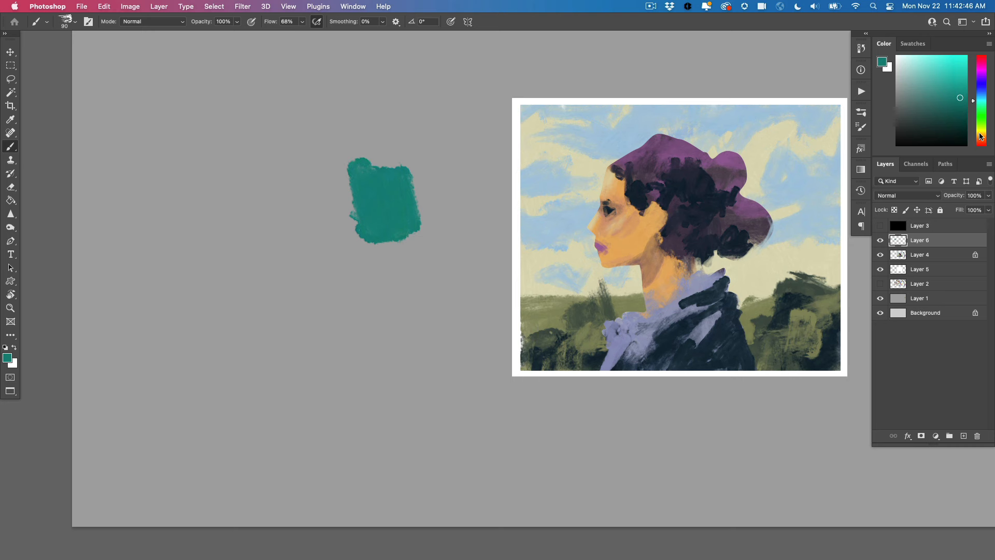
Paint a bright yellow-orange swatch beside the teal one and a magenta swatch beneath them
left_click(980, 136)
left_click_drag(954, 77, 954, 56)
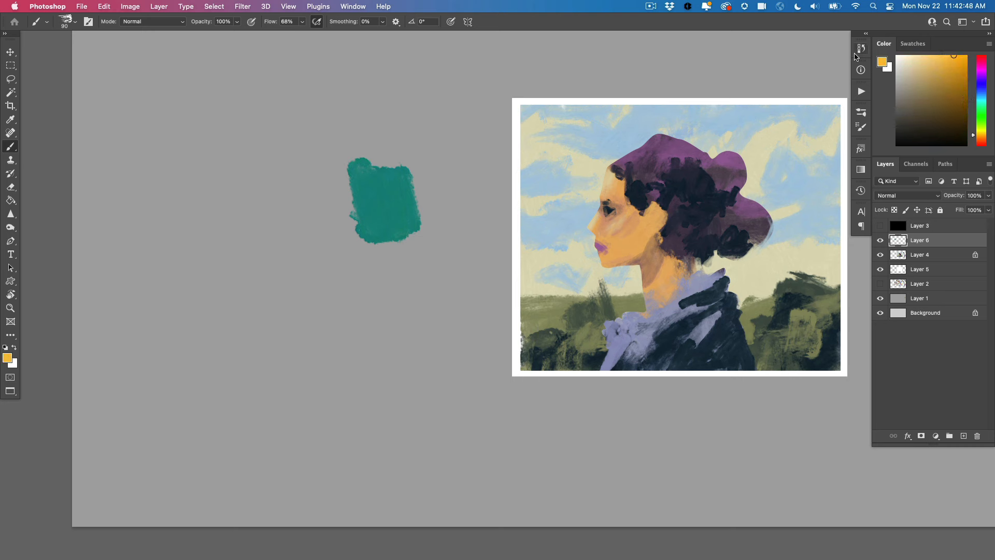
left_click_drag(327, 201, 311, 169)
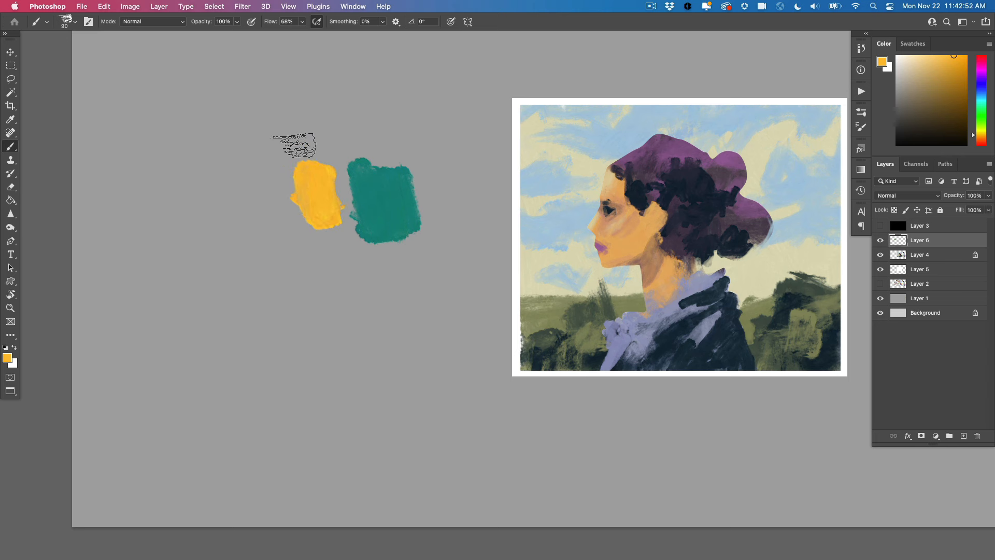
left_click(980, 73)
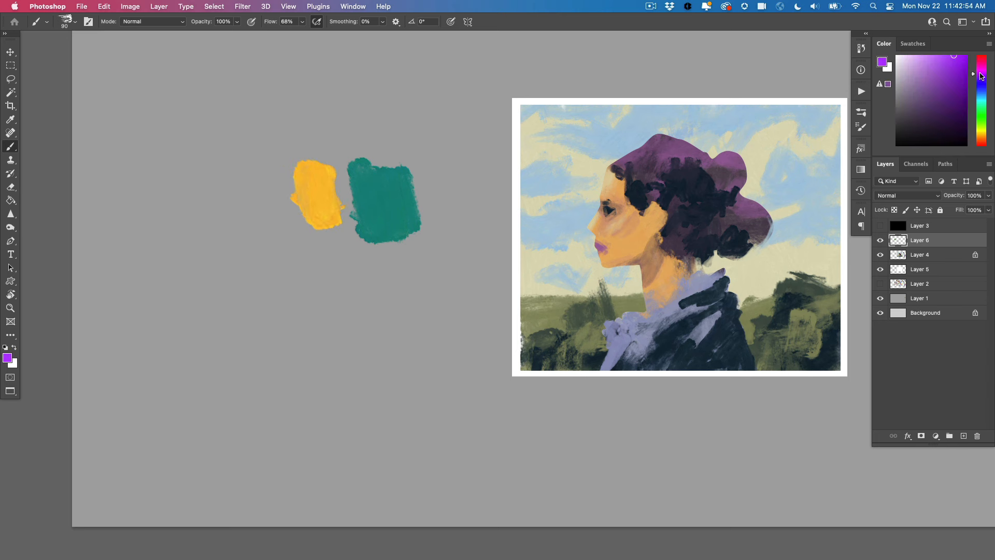
left_click_drag(976, 73, 975, 67)
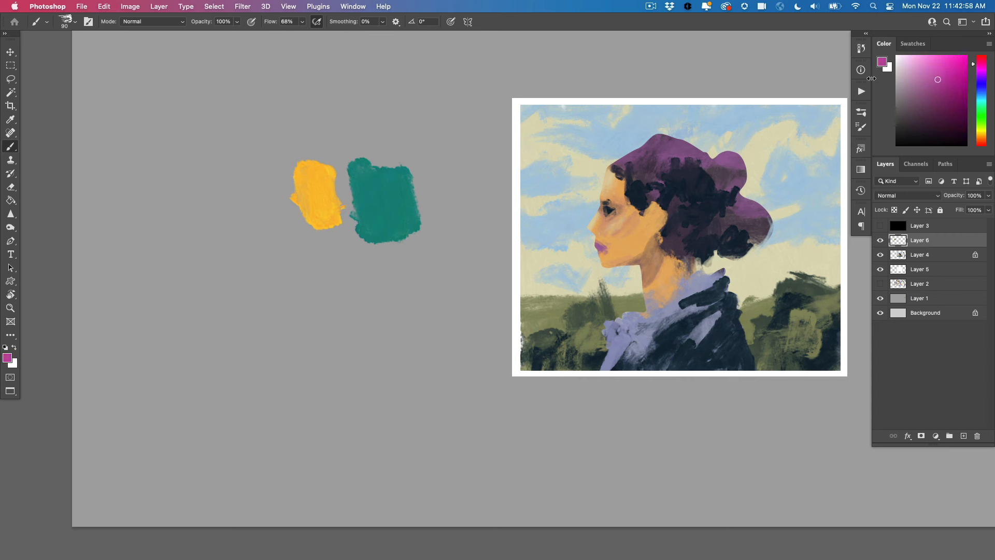
mouse_move(327, 249)
left_mouse_down()
mouse_move(337, 284)
mouse_move(342, 254)
left_mouse_up()
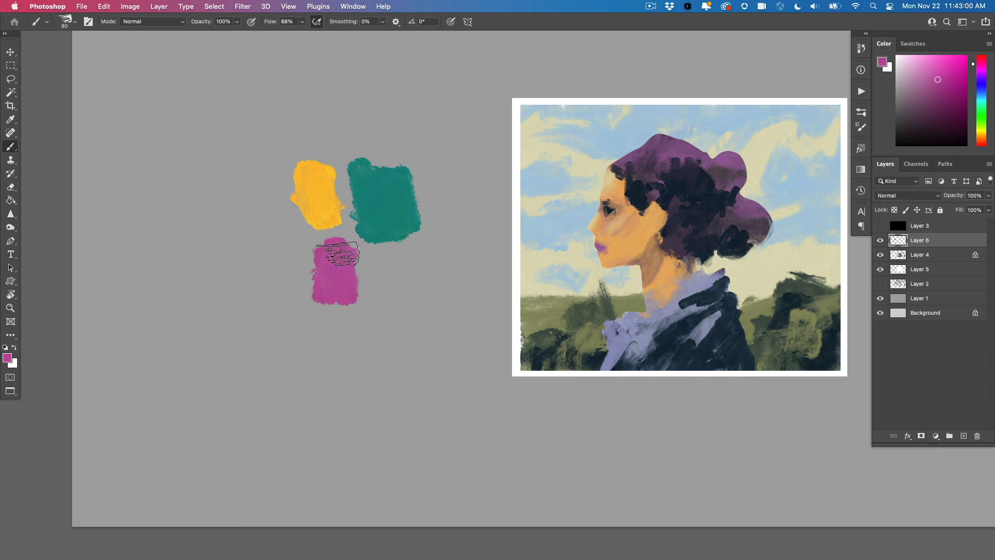
Brush sampled magenta over the edge of the yellow swatch and paint the blended rose as a separate swatch
left_click_drag(334, 316, 398, 317)
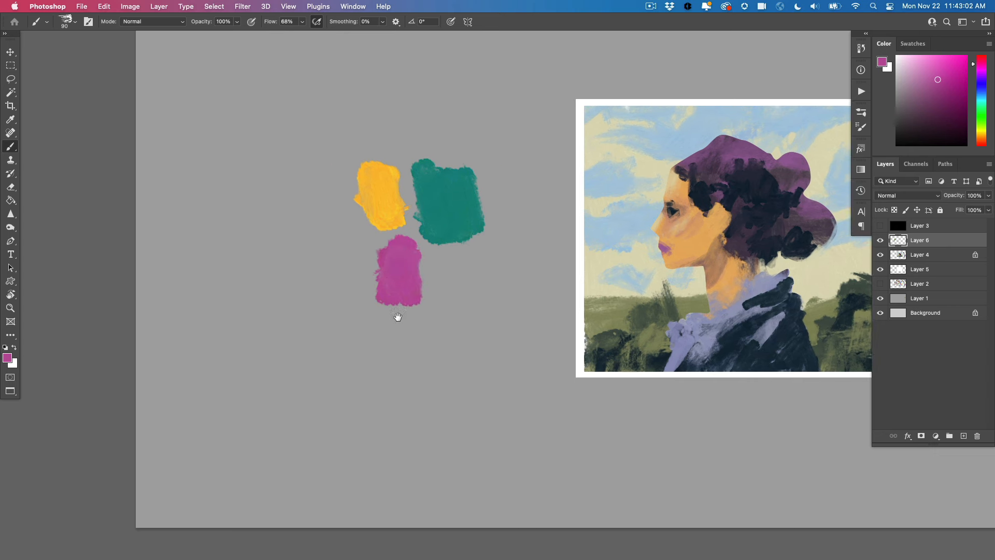
left_click(410, 257, "alt")
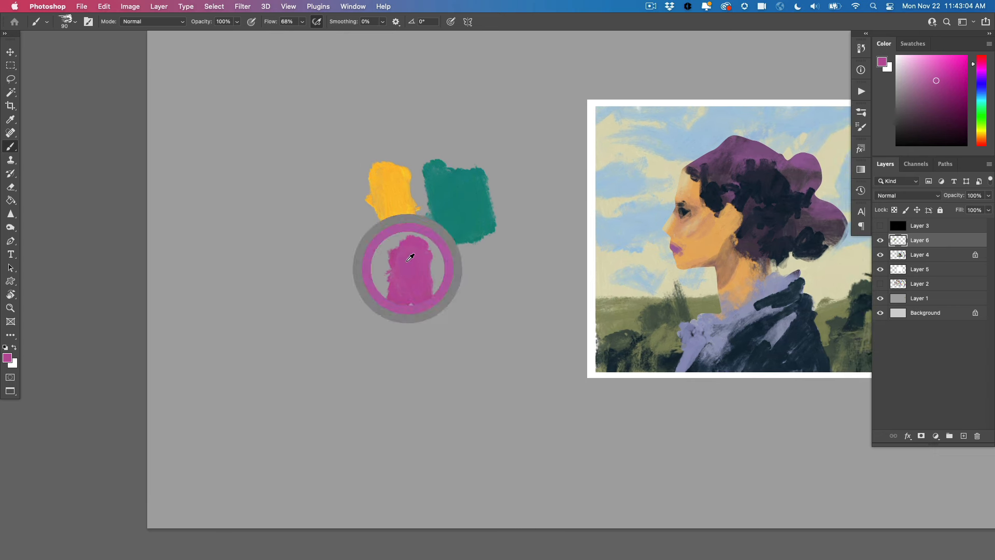
mouse_move(363, 221)
left_mouse_down()
mouse_move(378, 201)
mouse_move(359, 207)
mouse_move(379, 192)
left_mouse_up()
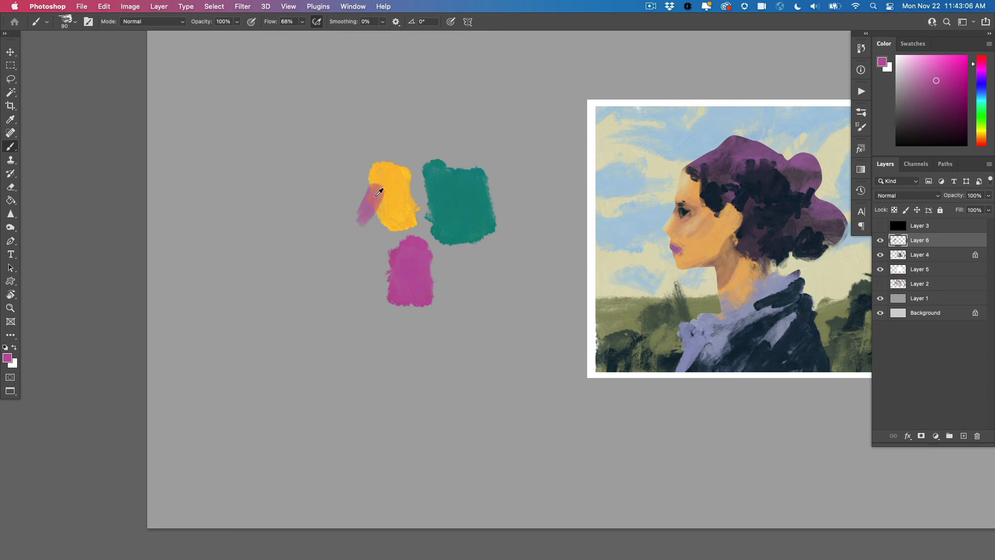
left_click(379, 193, "alt")
mouse_move(306, 165)
left_mouse_down()
mouse_move(318, 185)
mouse_move(329, 171)
mouse_move(335, 179)
left_mouse_up()
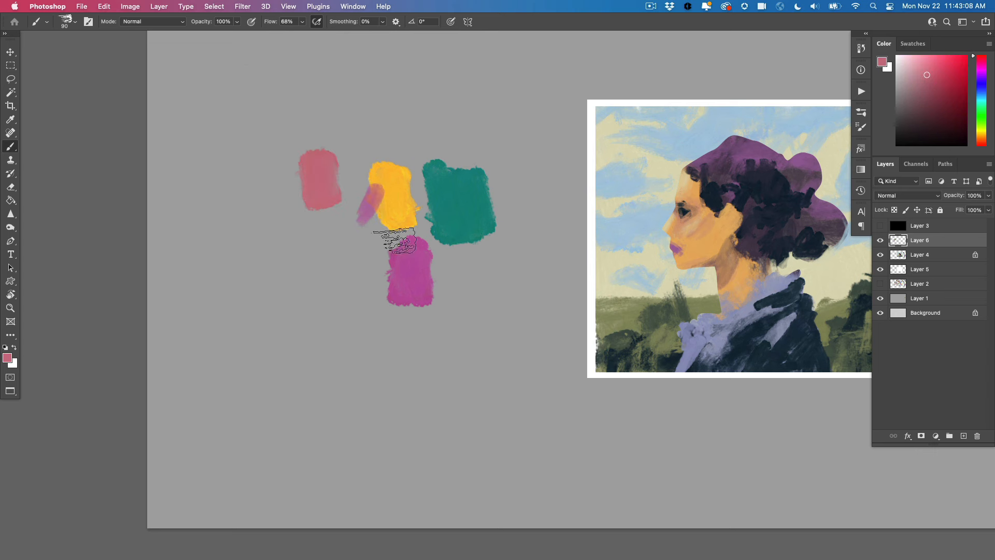
Brush magenta over the teal swatch and paint the blended muted purple as a swatch beside the rose one
left_click(405, 270, "alt")
mouse_move(441, 154)
left_mouse_down()
mouse_move(451, 160)
mouse_move(449, 178)
left_mouse_up()
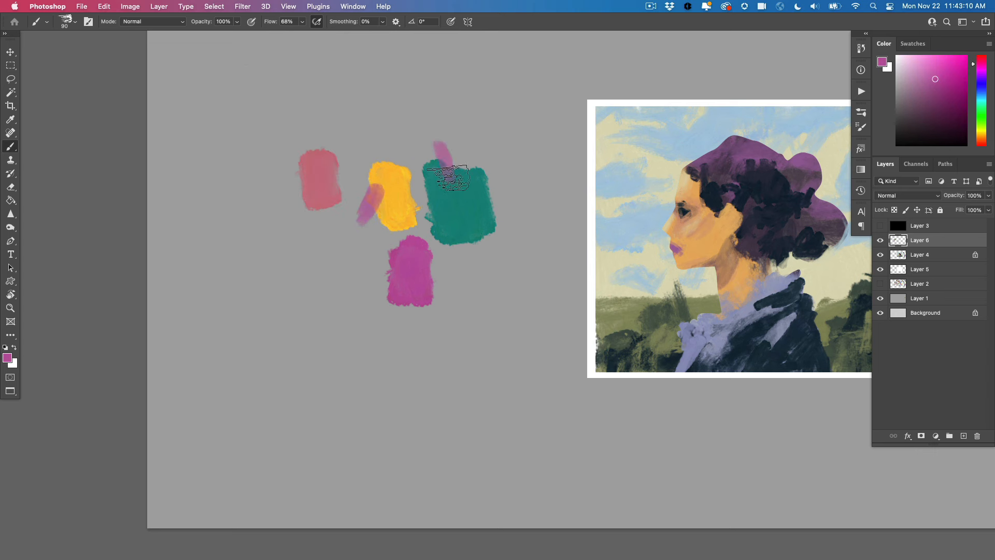
left_click(444, 167, "alt")
mouse_move(266, 189)
left_mouse_down()
mouse_move(278, 196)
mouse_move(280, 184)
left_mouse_up()
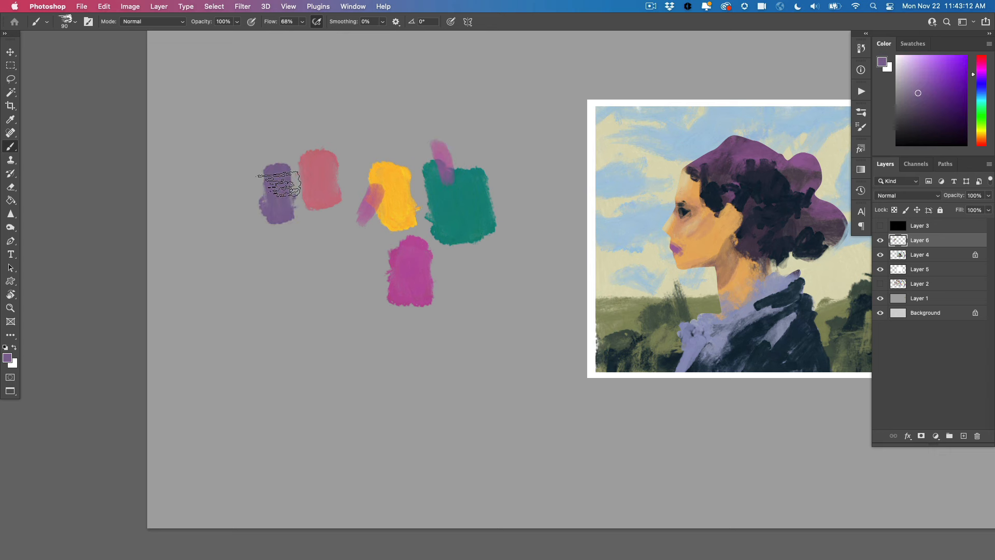
Brush teal over the yellow swatch and paint the blended green as a swatch below the rose one
left_click(456, 200, "alt")
mouse_move(389, 156)
left_mouse_down()
mouse_move(399, 176)
mouse_move(388, 151)
left_mouse_up()
left_click(394, 170, "alt")
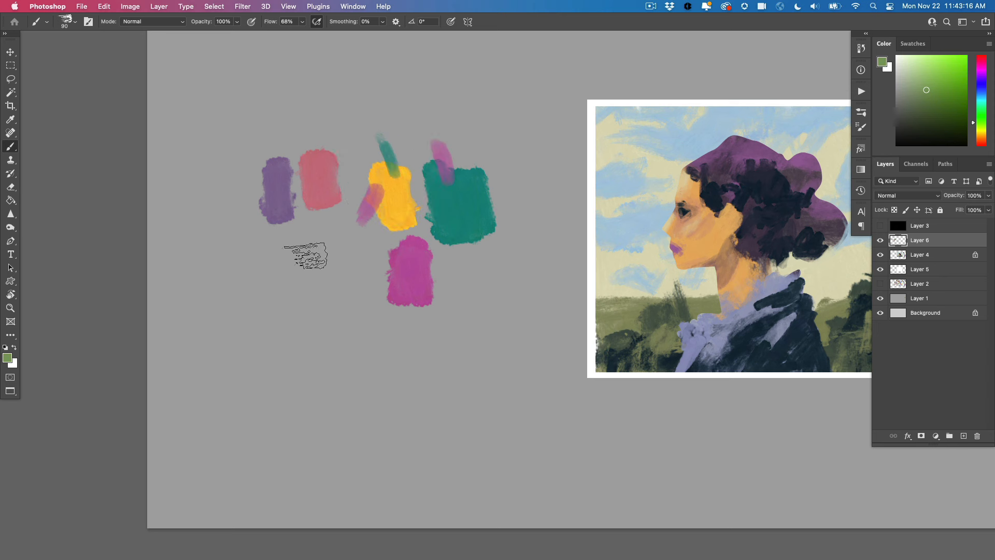
left_click_drag(306, 256, 311, 234)
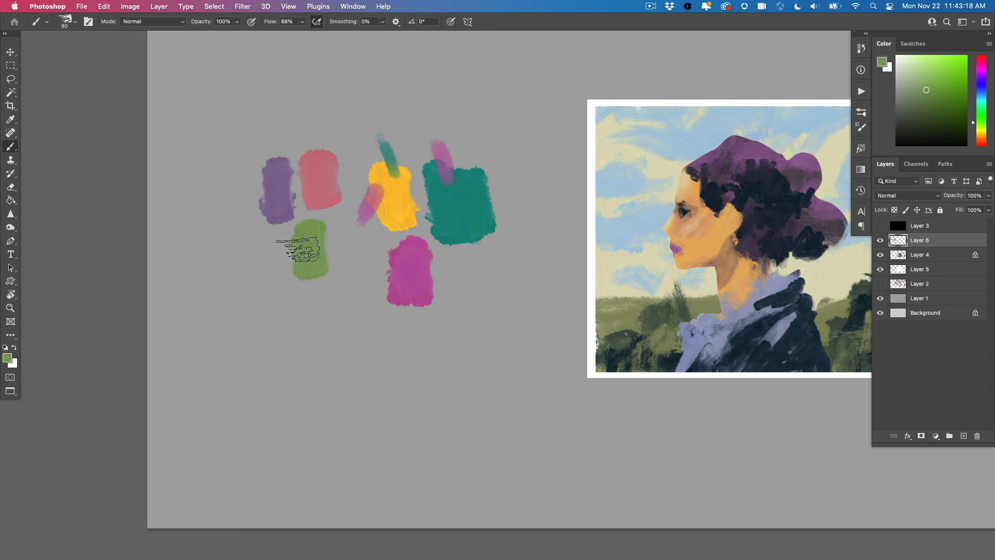
Mix green over the rose and purple swatches and paint the blends as separate tan and gray-green swatches
mouse_move(318, 150)
left_mouse_down()
mouse_move(314, 133)
mouse_move(325, 160)
left_mouse_up()
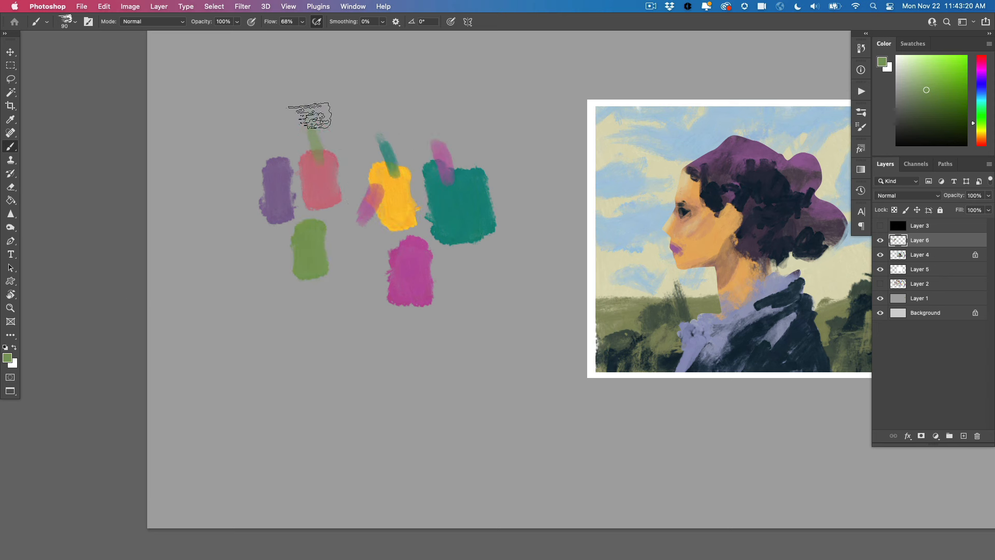
left_click(320, 158, "alt")
left_click_drag(275, 133, 264, 115)
left_click(306, 255, "alt")
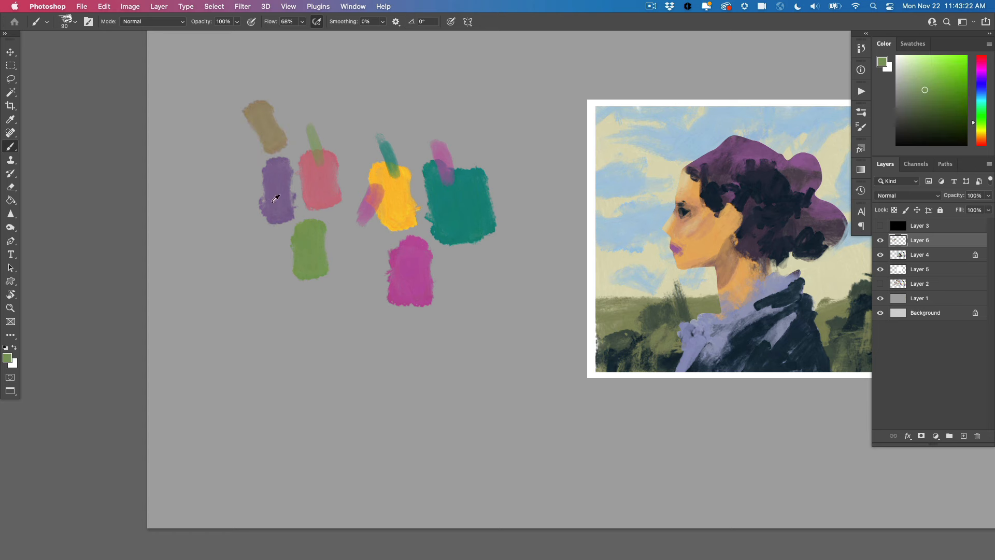
left_click_drag(276, 191, 243, 175)
left_click(266, 189, "alt")
left_click_drag(253, 243, 254, 273)
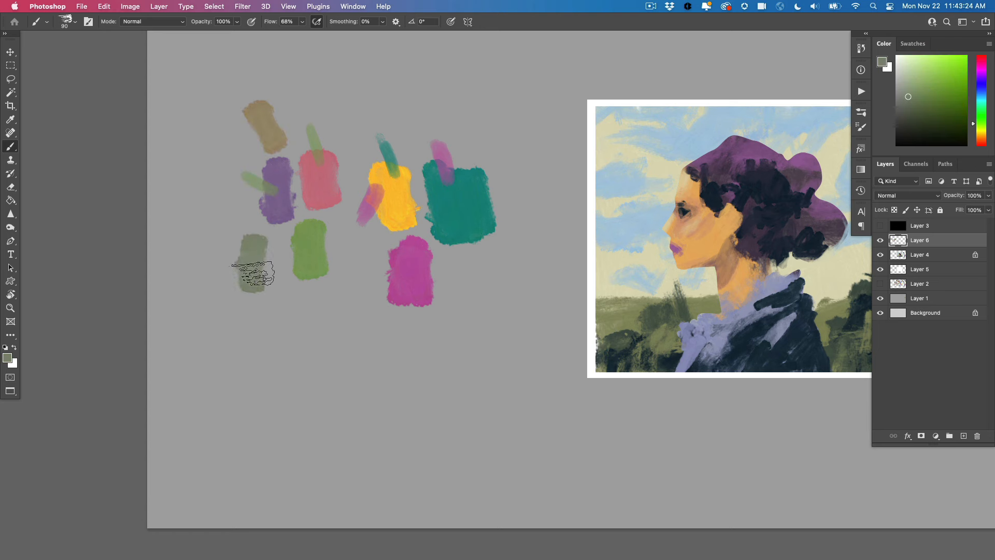
Brush rose over the purple swatch and paint the blended mauve as a swatch beside the tan one
left_click(317, 181, "alt")
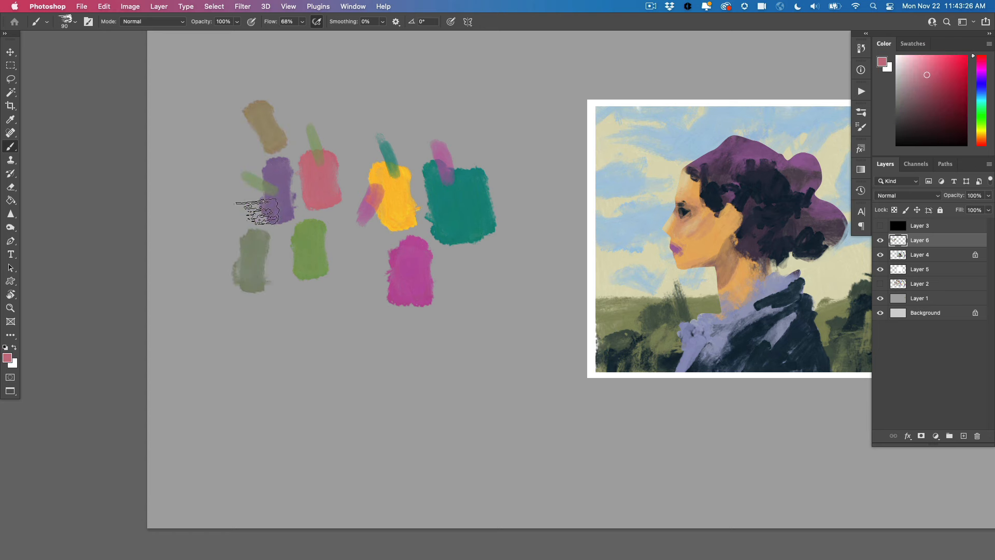
left_click_drag(251, 215, 276, 209)
left_click(273, 210, "alt")
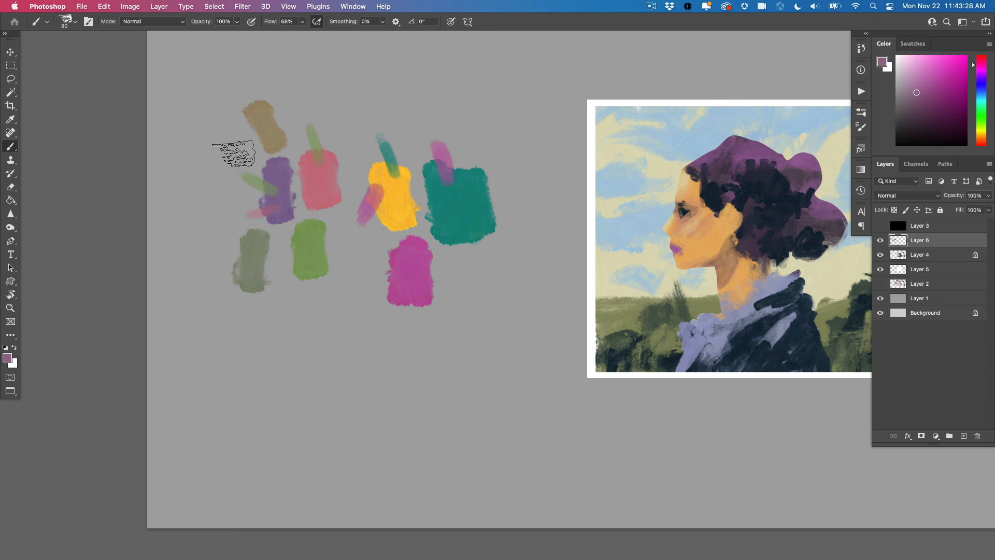
mouse_move(233, 153)
left_mouse_down()
mouse_move(207, 124)
mouse_move(218, 129)
left_mouse_up()
Brush teal over the mauve swatch, paint the blended muted blue-teal as a swatch below it, and resample the original teal
left_click(456, 211, "alt")
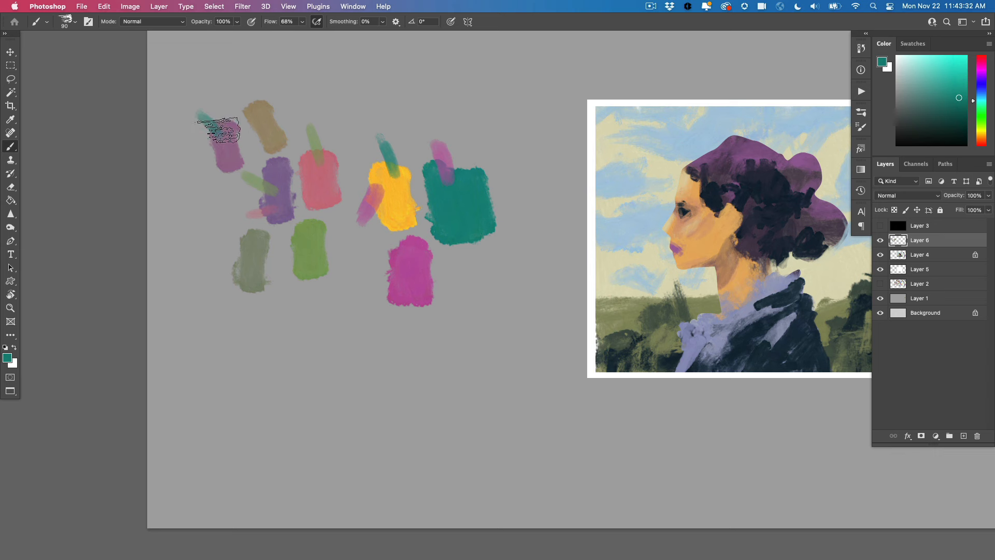
left_click_drag(211, 176, 212, 220)
left_click(456, 206, "alt")
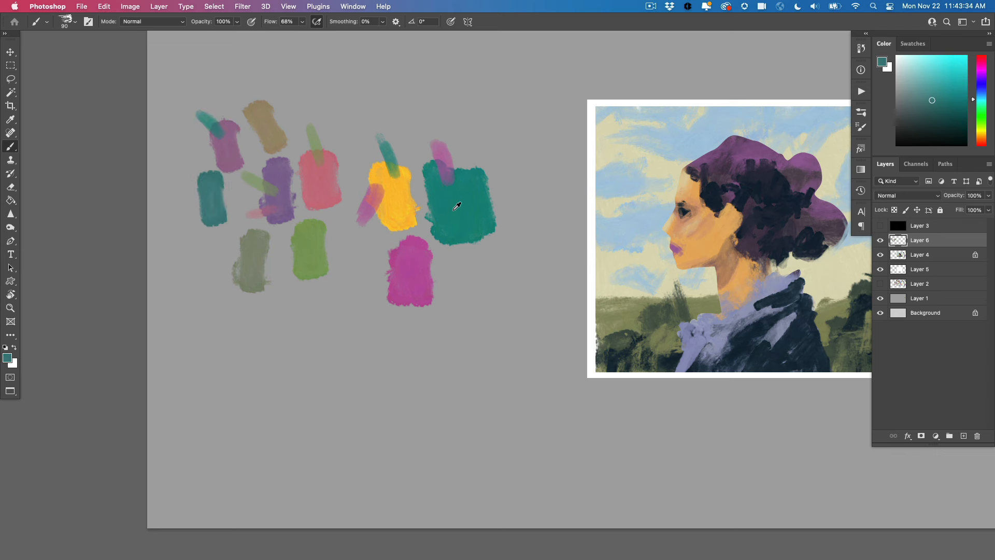
Paint a slate-blue swatch from the teal and mauve overlap, and brush yellow over the gray-green swatch to paint a mustard one below it
left_click(224, 156, "alt")
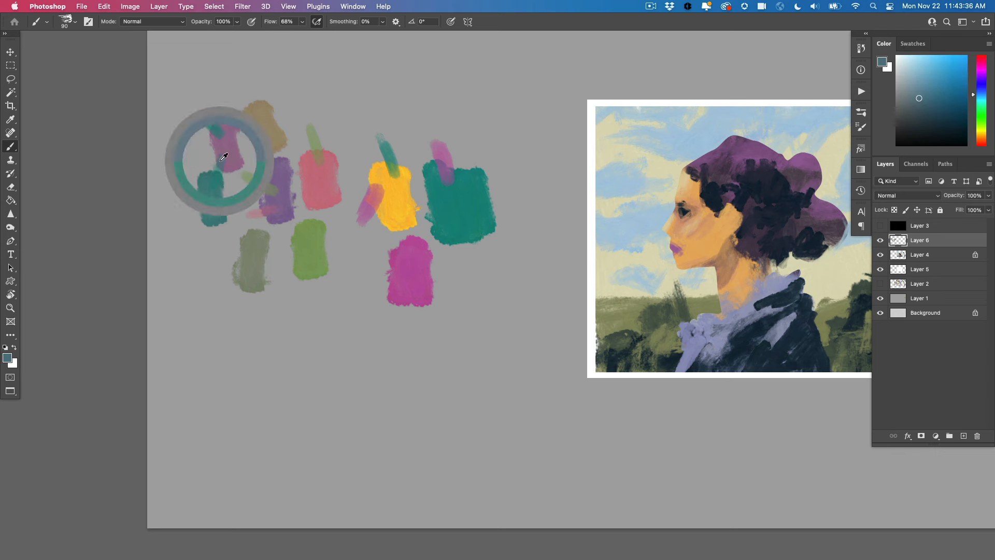
mouse_move(210, 246)
left_mouse_down()
mouse_move(214, 273)
mouse_move(212, 246)
left_mouse_up()
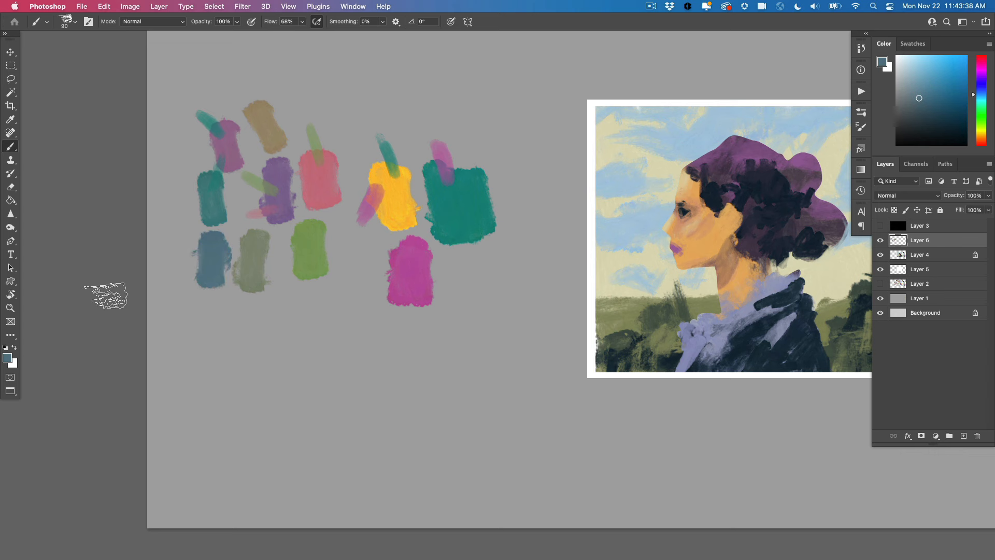
left_click(400, 207, "alt")
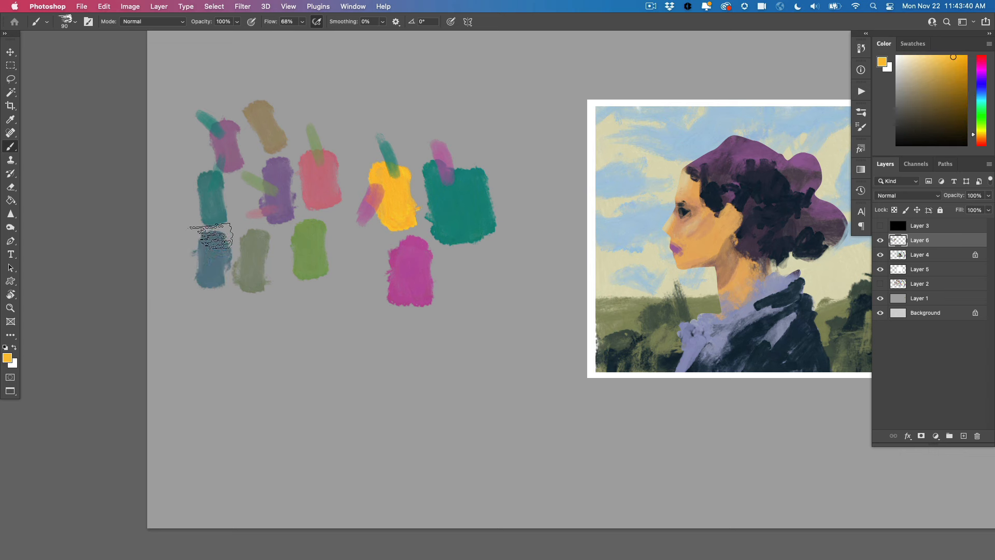
mouse_move(251, 278)
left_mouse_down()
mouse_move(244, 302)
mouse_move(253, 268)
left_mouse_up()
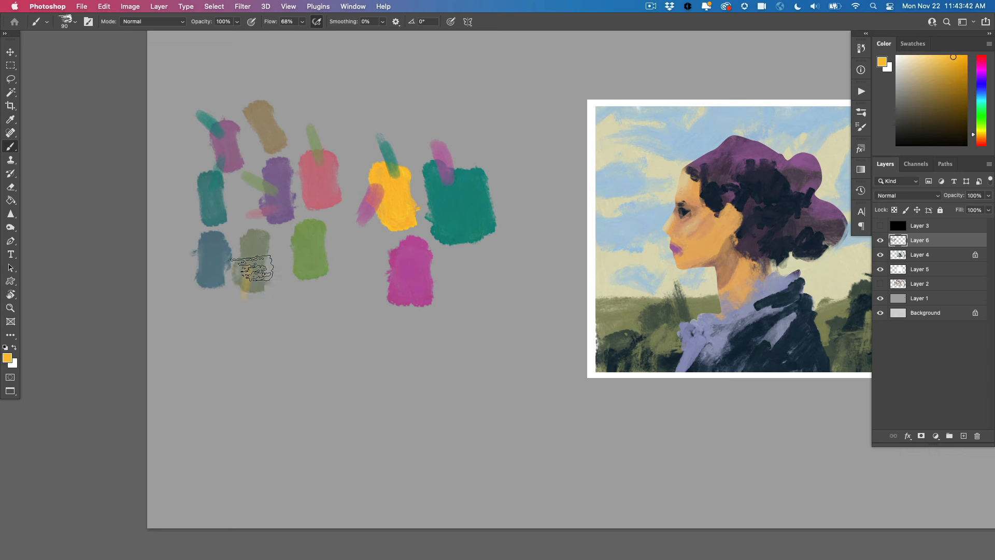
left_click(249, 275, "alt")
mouse_move(254, 333)
left_mouse_down()
mouse_move(253, 324)
mouse_move(254, 342)
mouse_move(268, 331)
mouse_move(256, 329)
left_mouse_up()
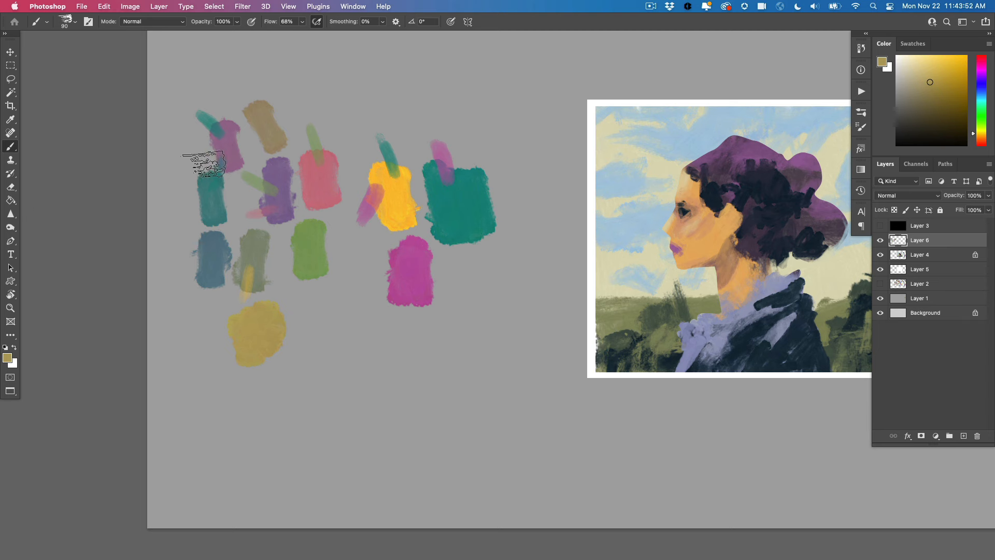
Darken the sampled teal to near-black and paint it as a swatch, and mix it over the rose swatch to paint a dark plum one
left_click(465, 199, "alt")
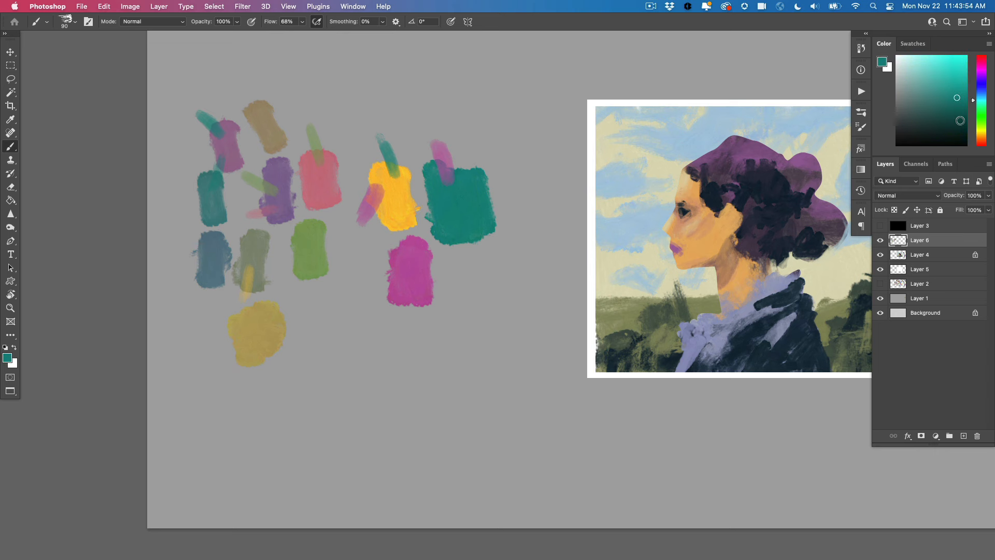
mouse_move(402, 104)
left_mouse_down()
mouse_move(402, 82)
mouse_move(394, 103)
left_mouse_up()
left_click_drag(327, 191, 335, 213)
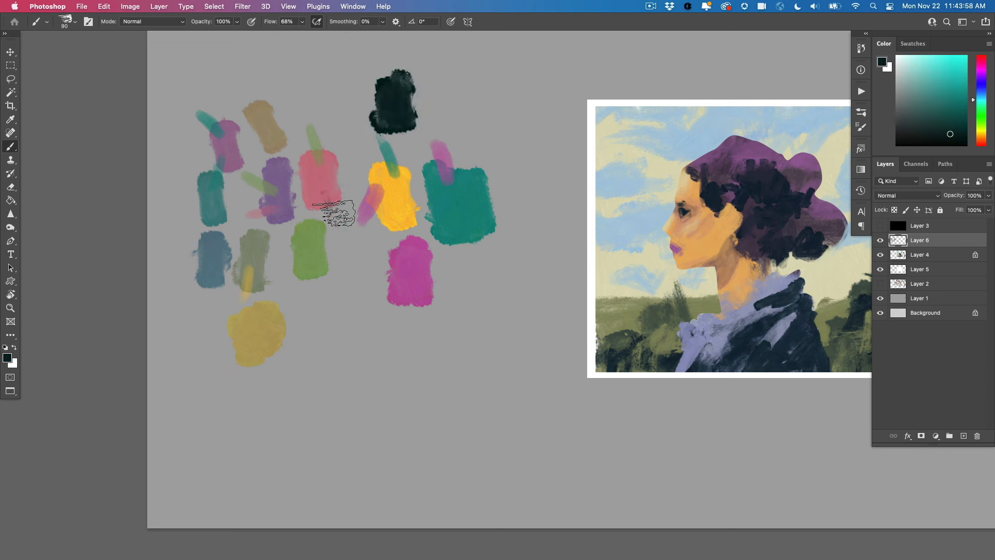
left_click(330, 196, "alt")
left_click_drag(324, 307, 319, 326)
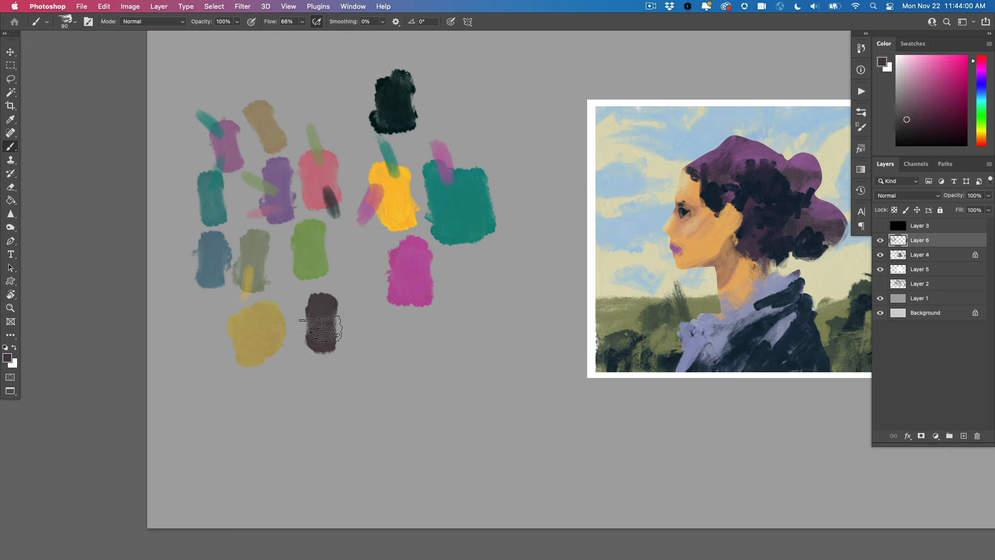
Brush the near-black over the yellow swatch and paint the blended dark ochre as a swatch beside the near-black one
left_click(405, 110, "alt")
left_click_drag(379, 241, 388, 213)
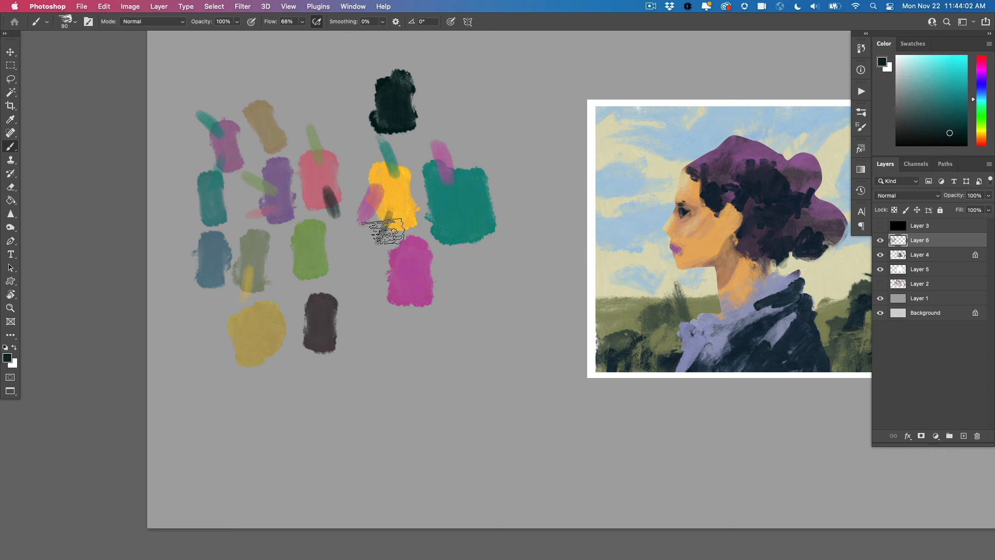
left_click(387, 214, "alt")
left_click_drag(331, 95, 335, 116)
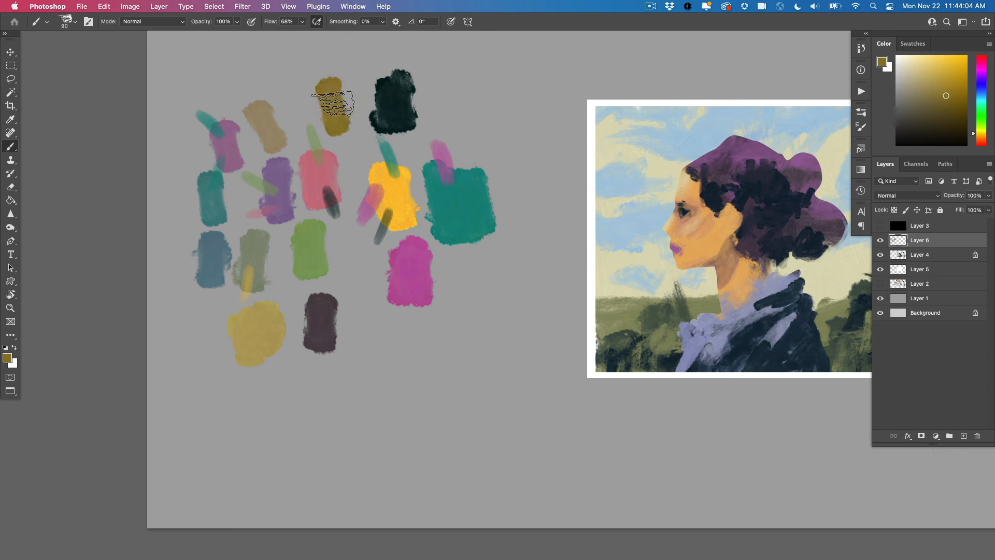
Brush the near-black over the large teal swatch's lower edge and paint the blended dark green as a swatch below it
left_click(405, 122, "alt")
left_click_drag(455, 267, 457, 232)
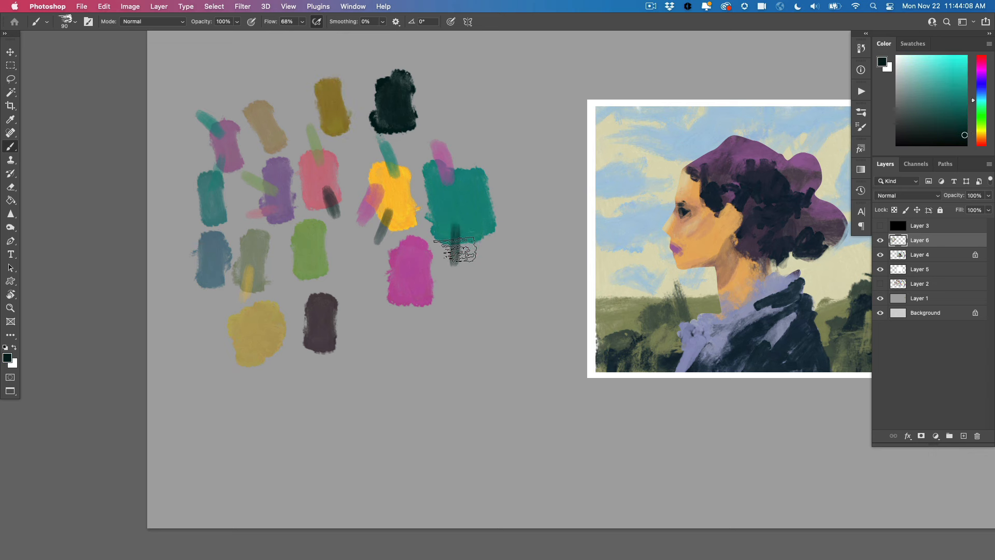
left_click(455, 231, "alt")
left_click_drag(458, 314, 457, 318)
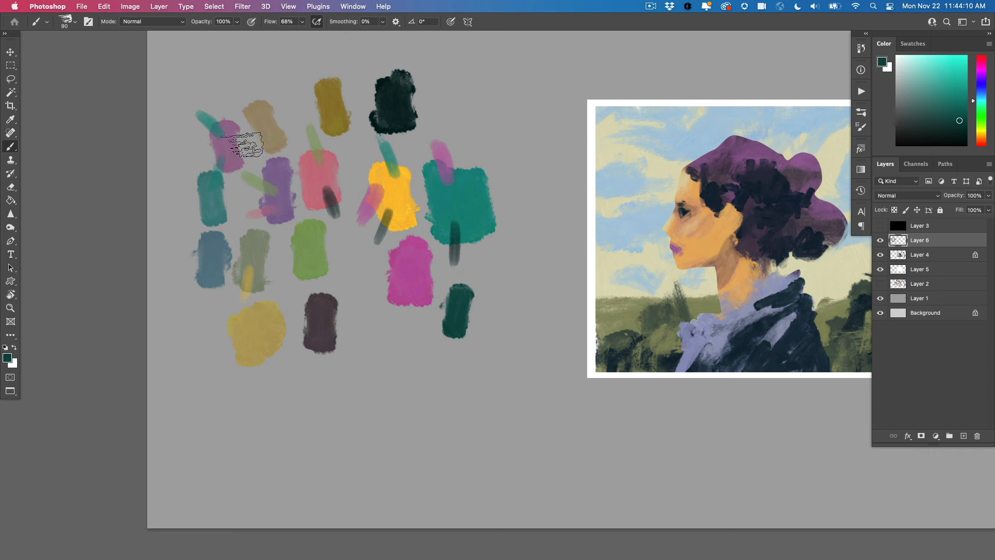
Brush the near-black over the magenta swatch and paint the blended dark purple as a swatch below it
left_click(406, 117, "alt")
mouse_move(398, 291)
left_mouse_down()
mouse_move(390, 319)
mouse_move(402, 366)
mouse_move(409, 320)
left_mouse_up()
left_click(398, 296, "alt")
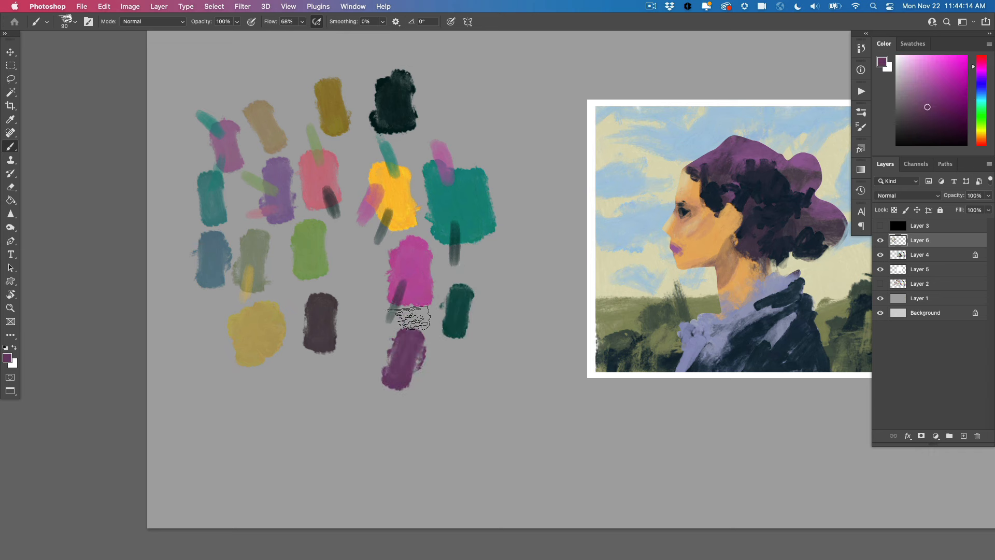
Brush the dark purple over the bright green swatch and paint the blended gray-brown as a swatch below the dark plum one
left_click(402, 361, "alt")
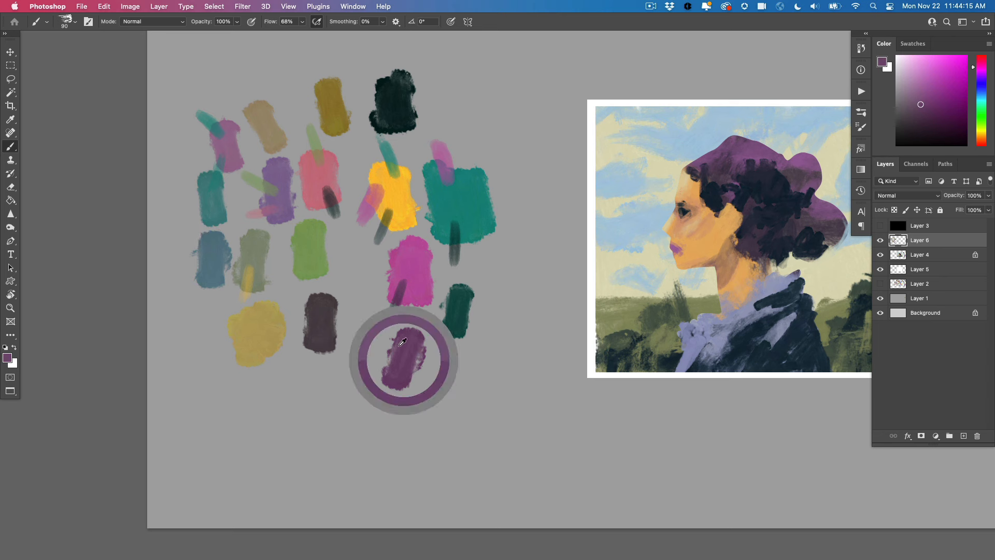
left_click_drag(303, 260, 287, 251)
left_click(300, 256, "alt")
mouse_move(335, 371)
left_mouse_down()
mouse_move(336, 396)
mouse_move(337, 366)
left_mouse_up()
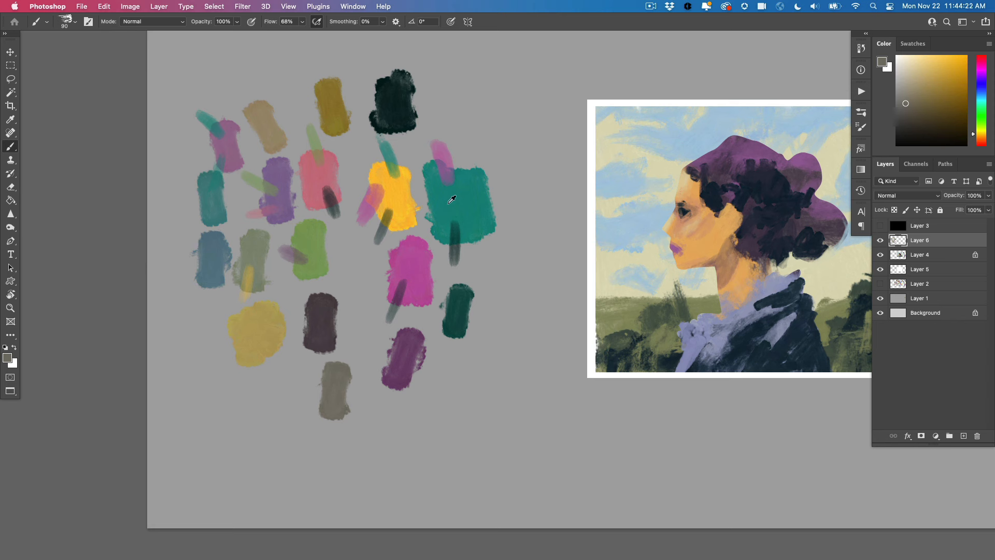
Lighten the sampled magenta to pale pink and paint it as a swatch, and mix it over the mustard swatch to paint a peach one
left_click(417, 243, "alt")
left_click_drag(917, 67, 901, 59)
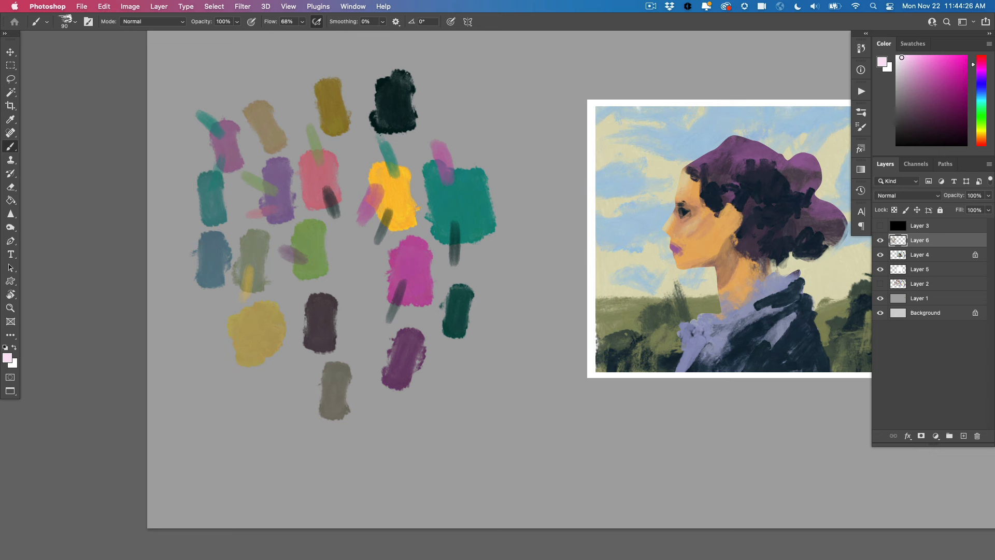
left_click_drag(458, 118, 450, 85)
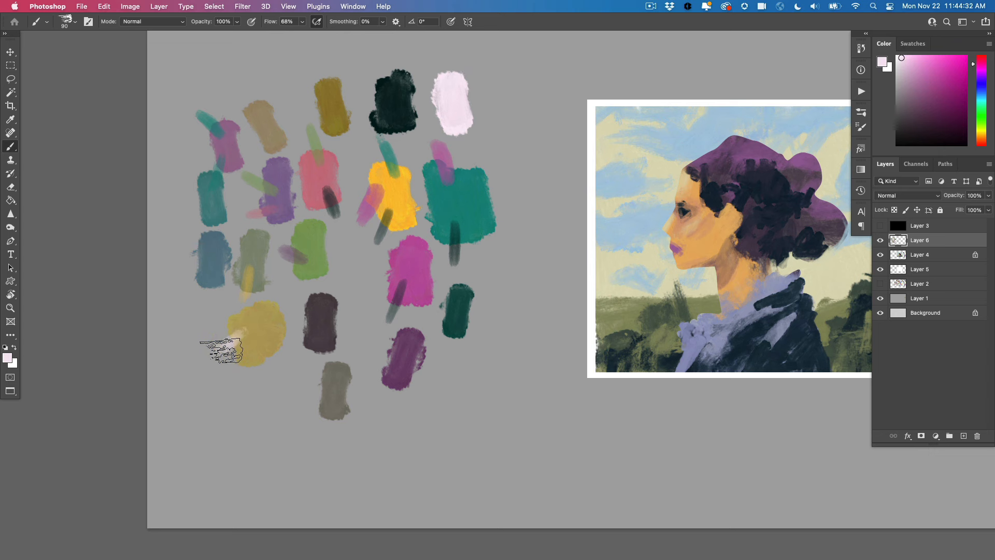
mouse_move(221, 347)
left_mouse_down()
mouse_move(237, 333)
mouse_move(218, 347)
left_mouse_up()
left_click(240, 335, "alt")
left_click_drag(276, 396, 282, 394)
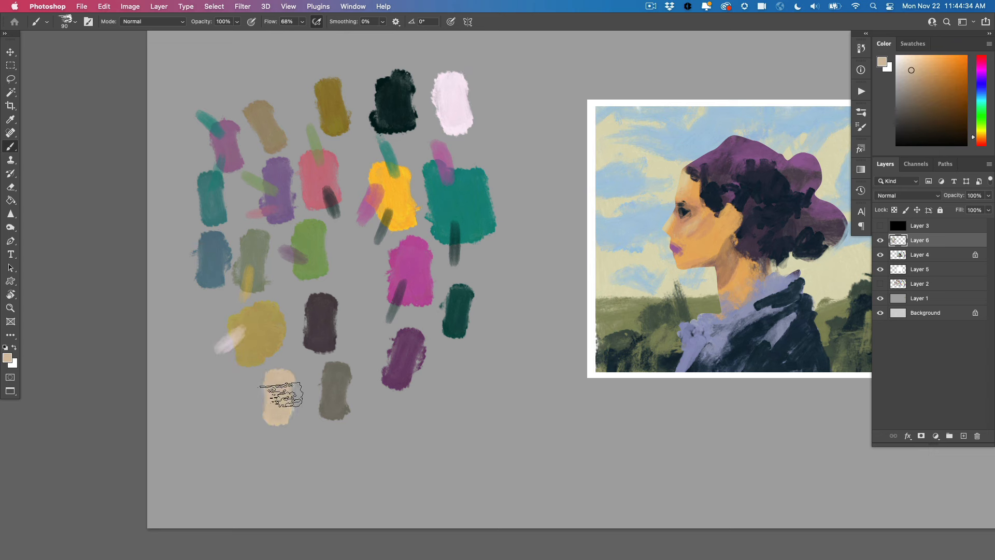
Brush the pale pink over the tan swatch and paint the blended pinkish beige as a swatch above it
left_click(453, 84, "alt")
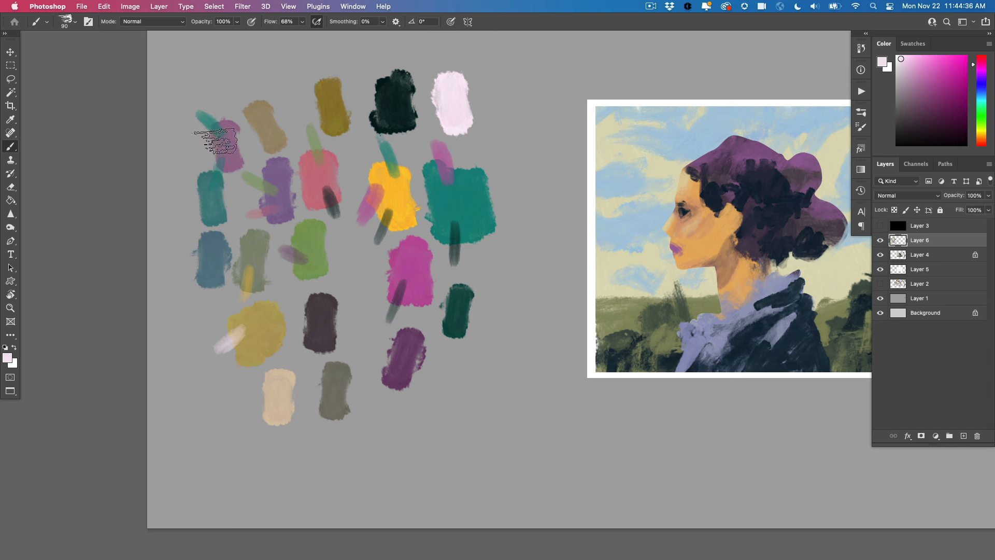
left_click_drag(257, 105, 245, 87)
left_click(262, 102, "alt")
mouse_move(284, 61)
left_mouse_down()
mouse_move(284, 82)
mouse_move(286, 73)
left_mouse_up()
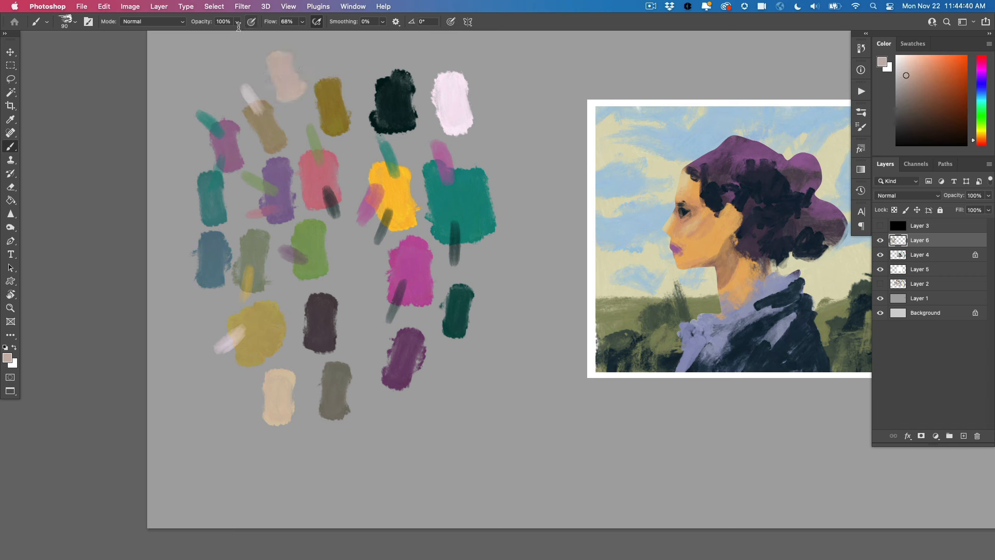
Brush the pale pink over the bright green swatch and paint the blended light green as a swatch beside the peach one
left_click(453, 84, "alt")
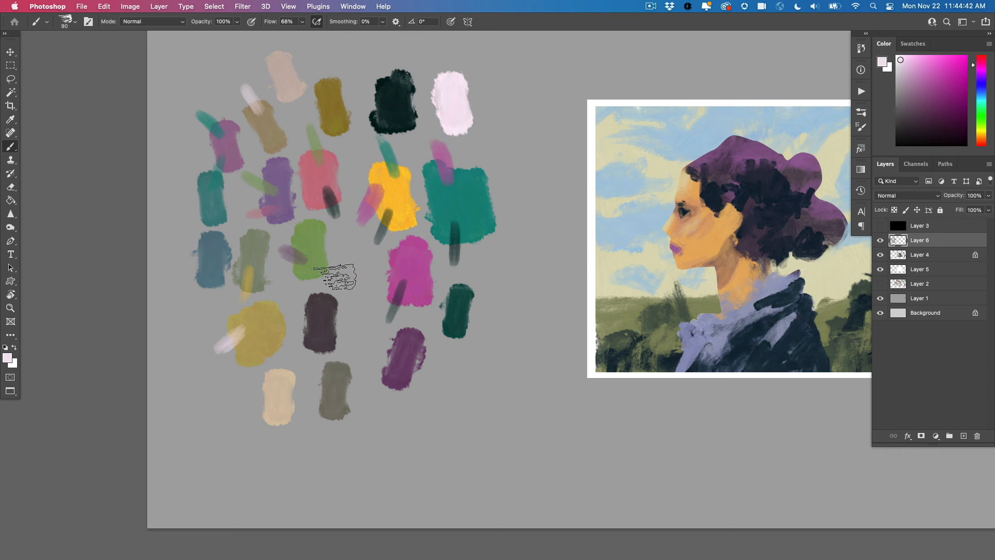
left_click_drag(320, 256, 336, 269)
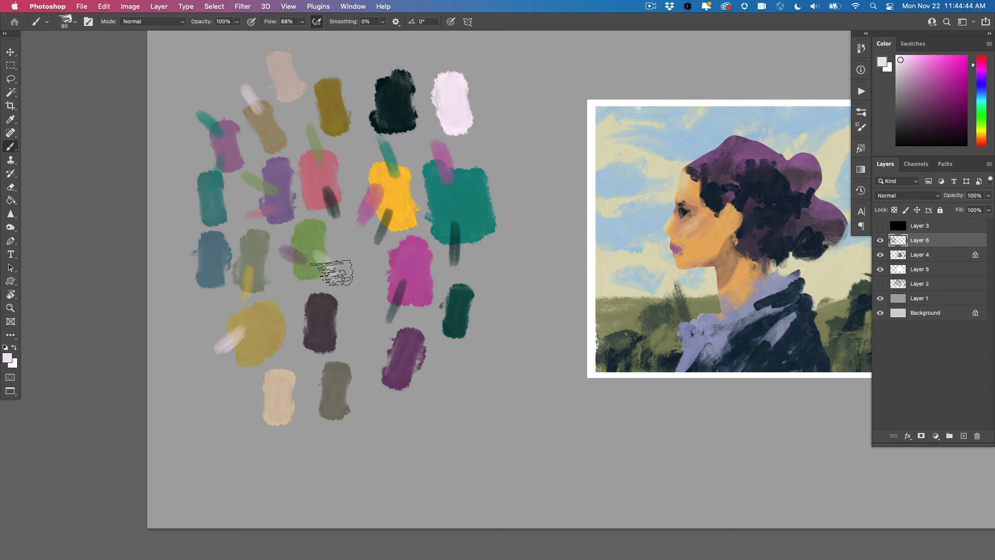
left_click(308, 236, "alt")
mouse_move(236, 405)
left_mouse_down()
mouse_move(236, 414)
mouse_move(237, 372)
left_mouse_up()
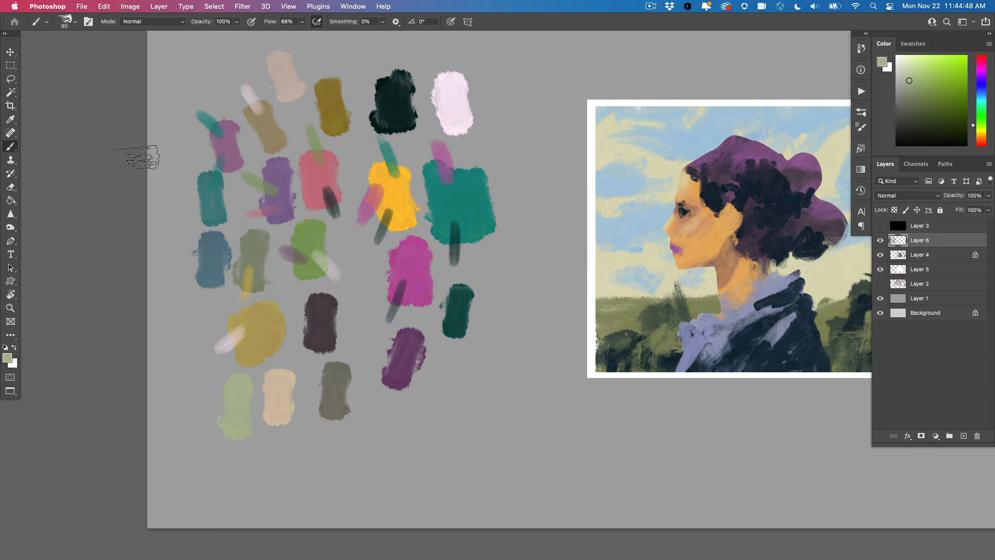
Lasso the muted lower swatches together with the pinkish-beige and dark green ones, and copy them to a new layer
key("l")
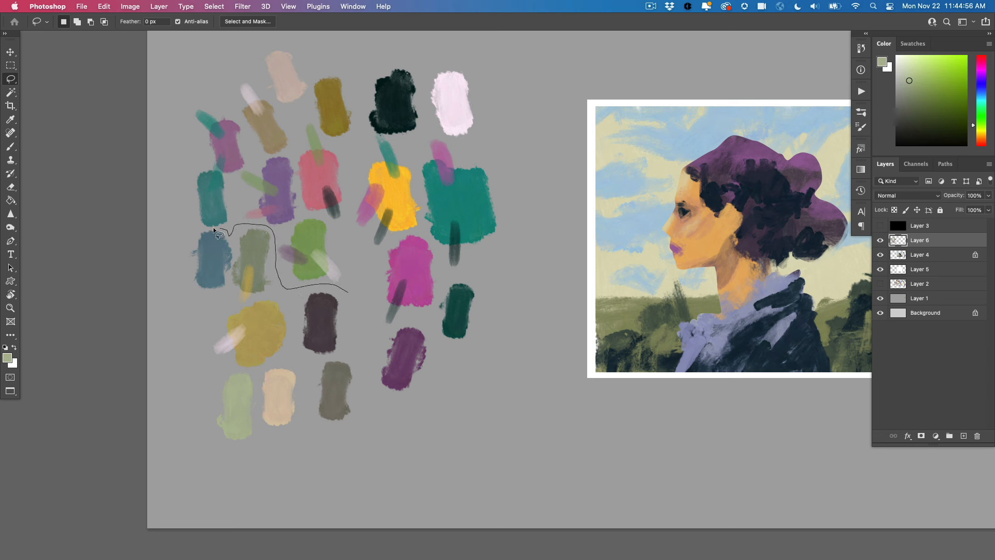
mouse_move(183, 273)
left_mouse_down()
mouse_move(198, 455)
mouse_move(324, 452)
mouse_move(361, 366)
mouse_move(357, 311)
left_mouse_up()
key("shift")
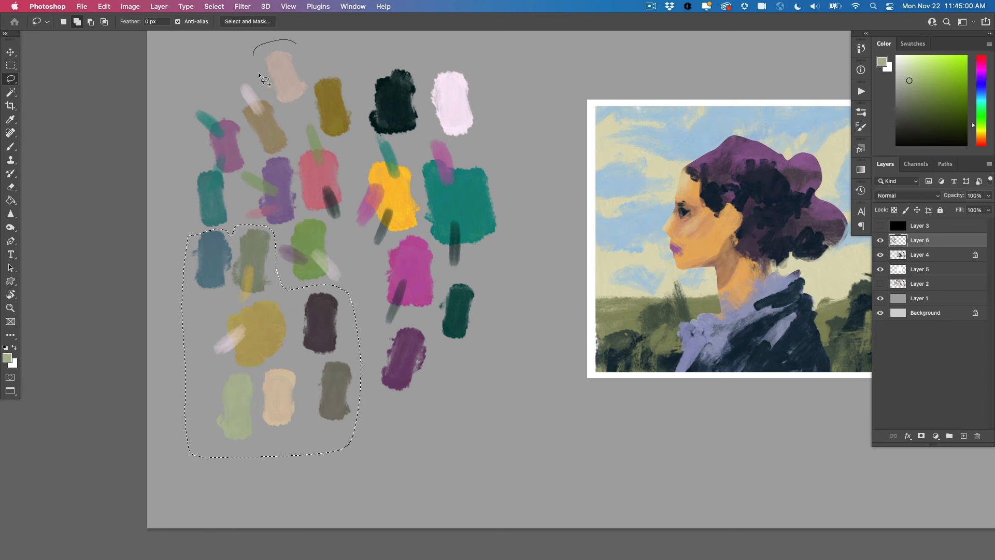
left_click_drag(298, 51, 294, 45)
mouse_move(483, 286)
left_mouse_down()
mouse_move(448, 280)
mouse_move(480, 275)
left_mouse_up()
key("super+j")
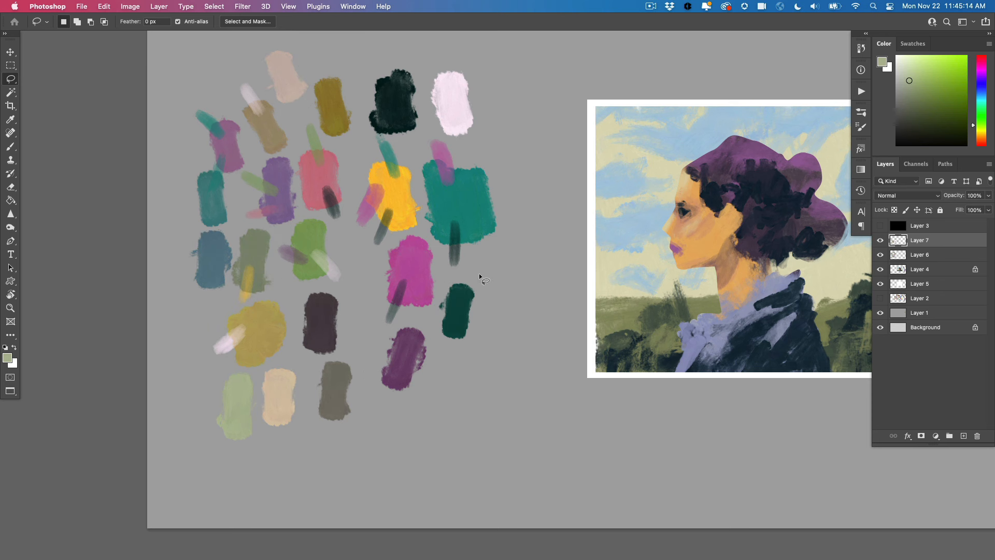
Hide Layer 6, Layer 4 and Layer 5 to isolate the copied swatches
left_click(880, 254)
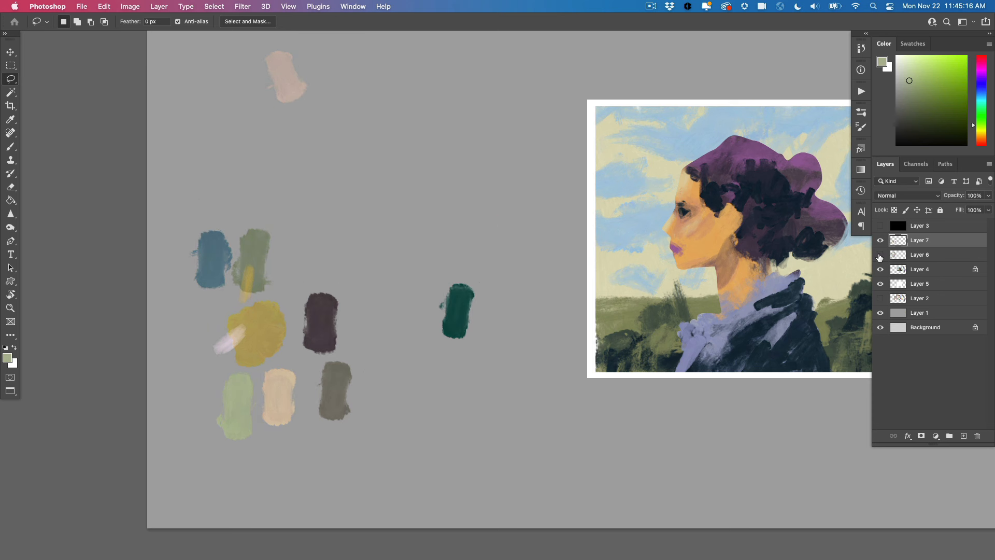
left_click(880, 269)
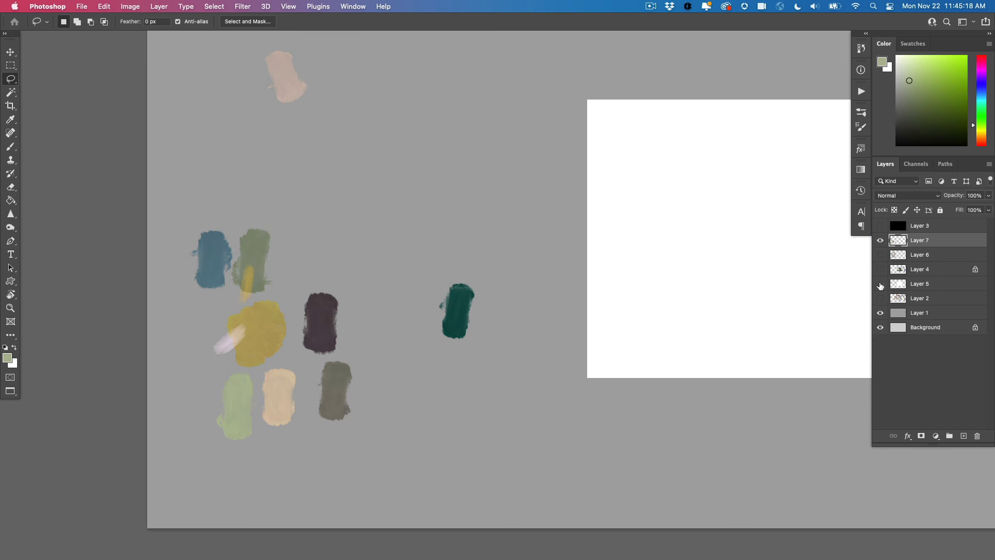
left_click(881, 284)
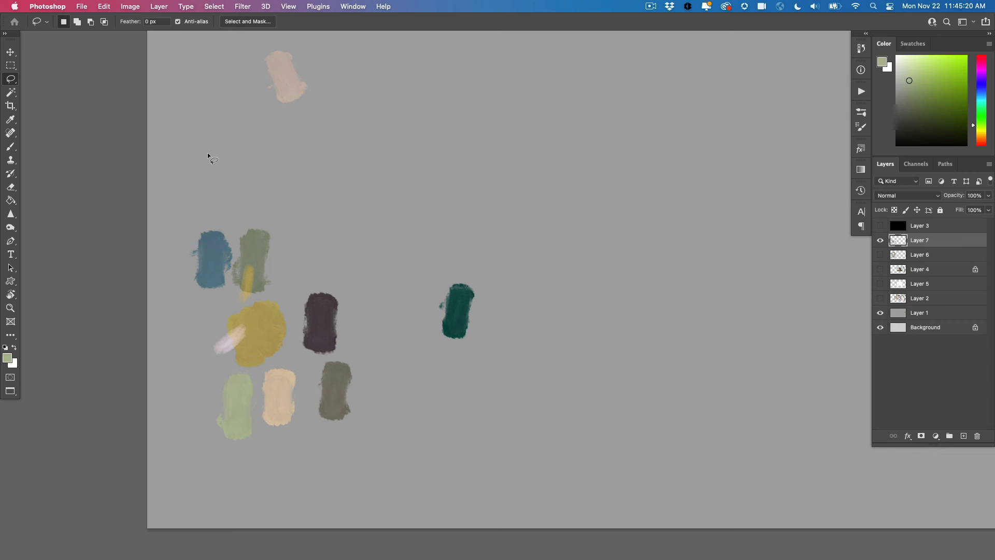
Paint a row of swatches sampled from the pinkish-beige, peach, dark plum, dark green, gray-green and slate-blue copies
key("b")
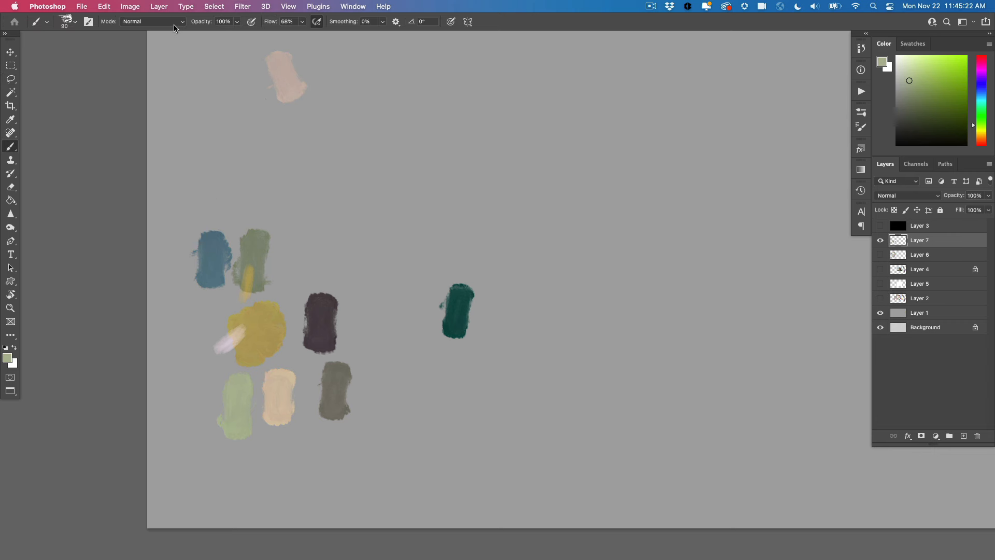
left_click(282, 64, "alt")
mouse_move(387, 179)
left_mouse_down()
mouse_move(428, 206)
mouse_move(431, 182)
mouse_move(465, 189)
mouse_move(463, 203)
mouse_move(464, 180)
mouse_move(461, 298)
mouse_move(508, 181)
mouse_move(540, 195)
mouse_move(534, 212)
mouse_move(549, 167)
left_mouse_up()
left_click(280, 387, "alt")
left_click(323, 319, "alt")
left_click(460, 297, "alt")
left_click(253, 257, "alt")
left_click(211, 250, "alt")
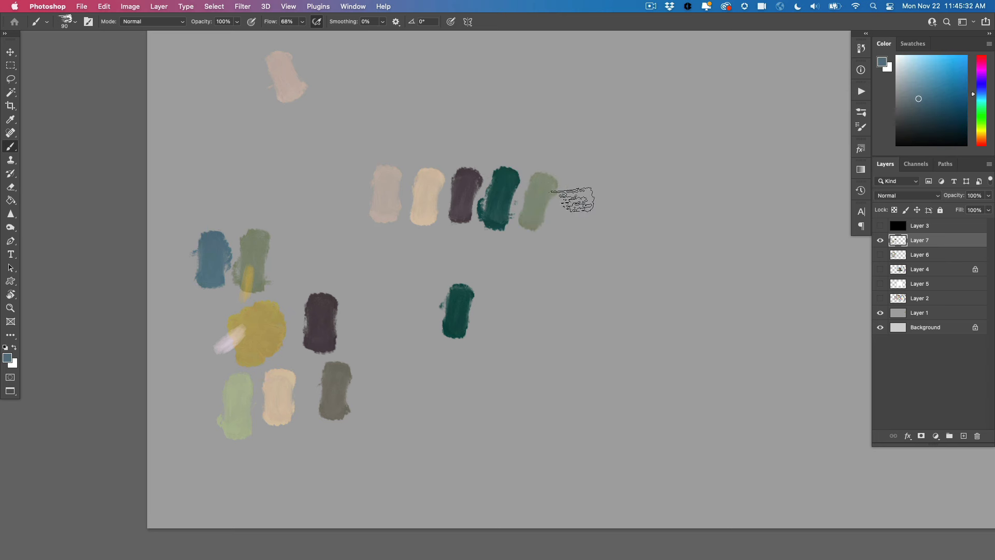
mouse_move(573, 200)
left_mouse_down()
mouse_move(589, 163)
mouse_move(617, 211)
mouse_move(616, 171)
mouse_move(651, 193)
mouse_move(658, 174)
left_mouse_up()
Extend the row with mustard and gray-brown swatches, undoing a beige one between them, and show Layer 6 again
left_click(273, 321, "alt")
left_click(237, 336, "alt")
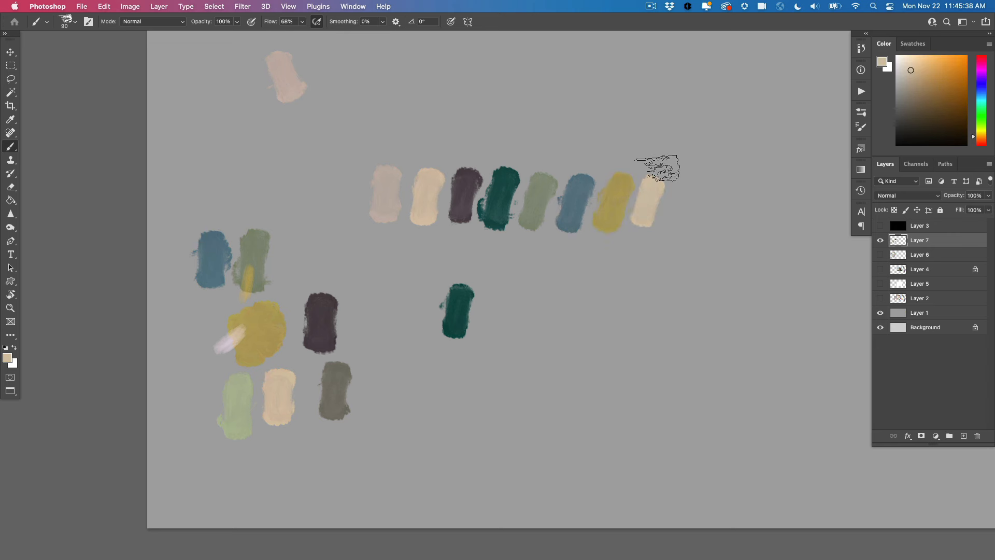
key("super+z")
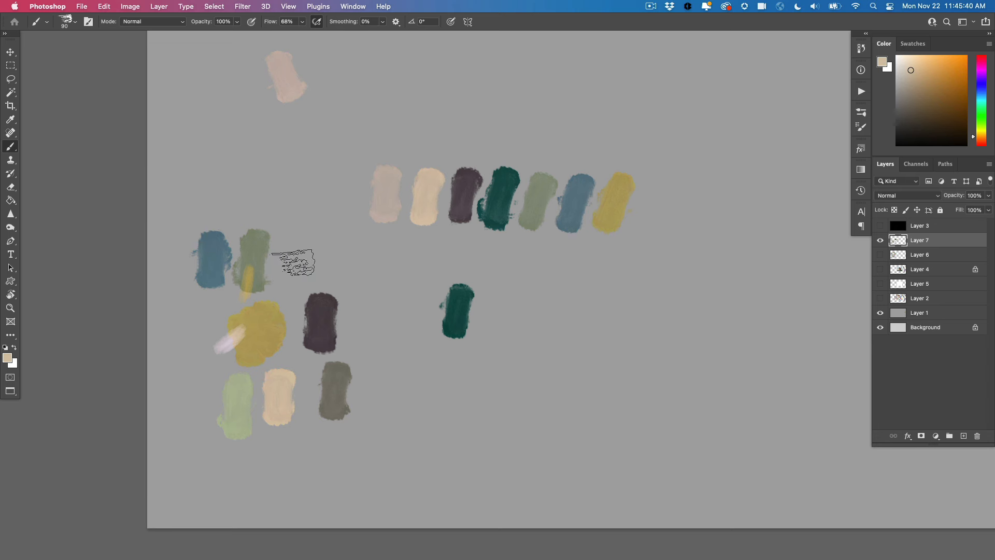
left_click(341, 363, "alt")
left_click_drag(642, 217, 658, 172)
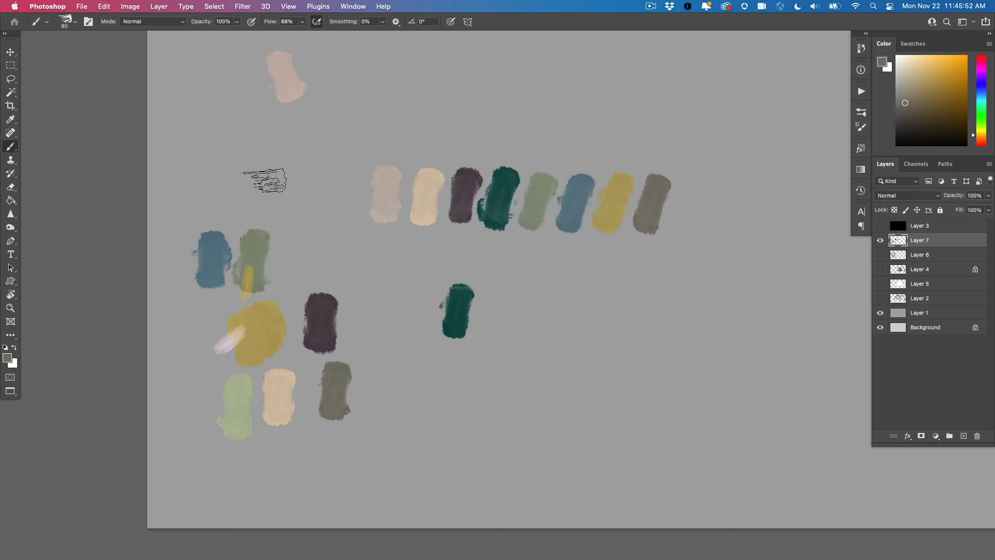
left_click(880, 254)
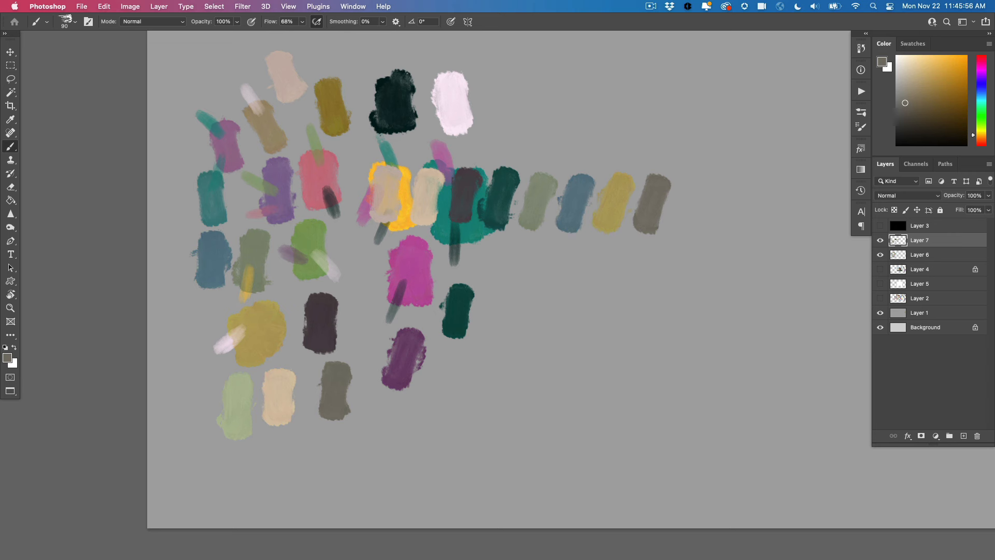
Hide Layer 6, glaze the sampled near-black over the gray-brown swatch, and add a dark gray-green swatch of that mix to the row
left_click(388, 83, "alt")
left_click(879, 254)
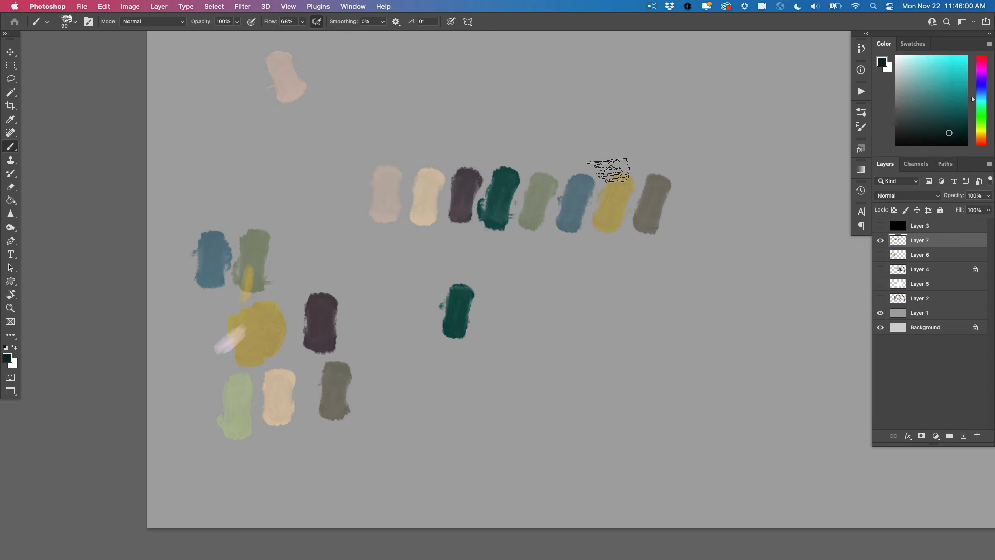
left_click_drag(654, 161, 655, 163)
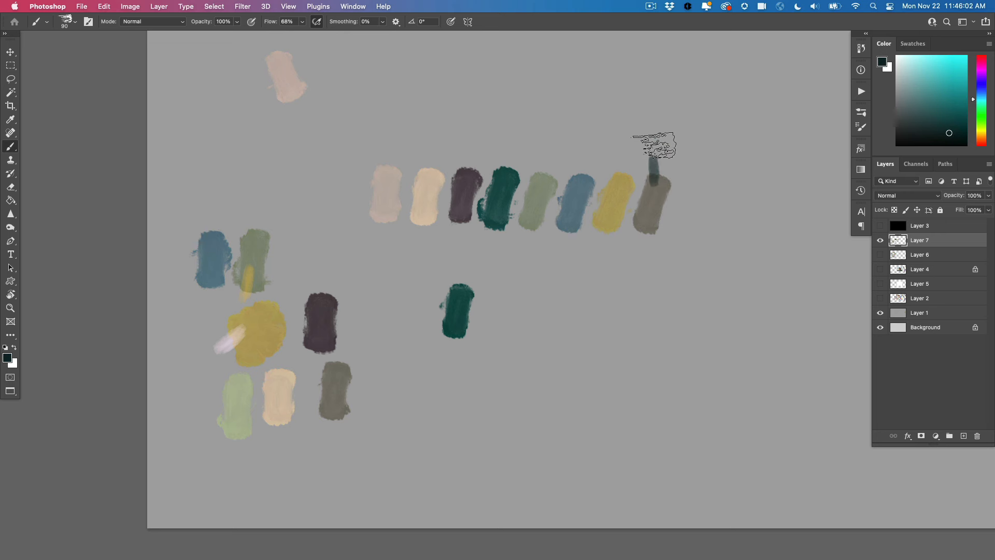
left_click(657, 179, "alt")
mouse_move(689, 207)
left_mouse_down()
mouse_move(691, 218)
mouse_move(695, 206)
left_mouse_up()
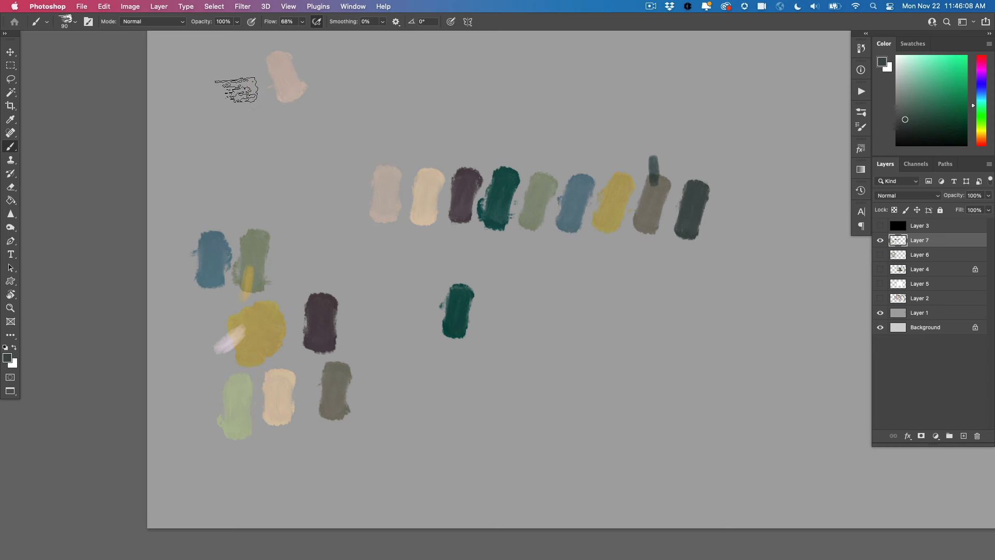
Check the swatches in grayscale by toggling Layer 3, and replace Layer 7 with Layer 5 and Layer 4 in the view
left_click(881, 225)
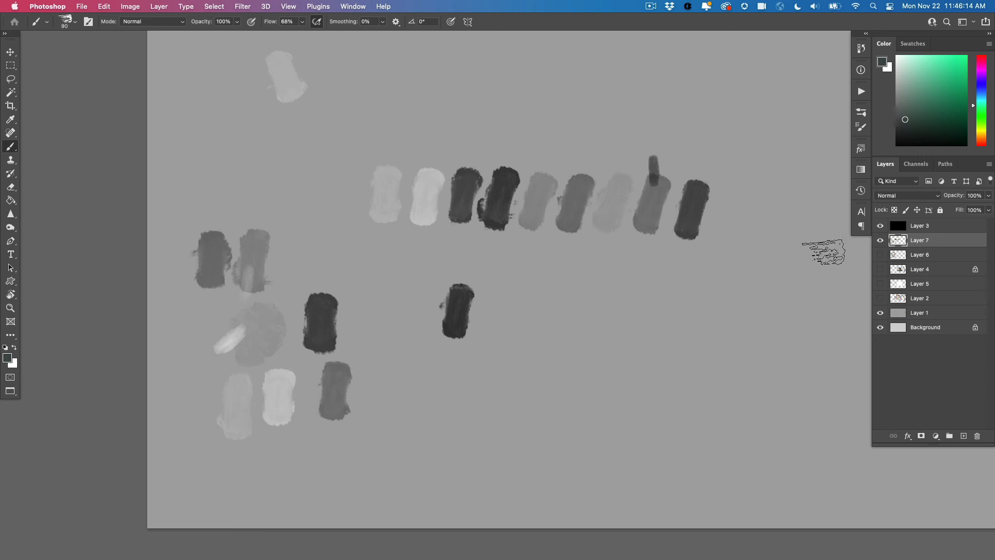
left_click(880, 241)
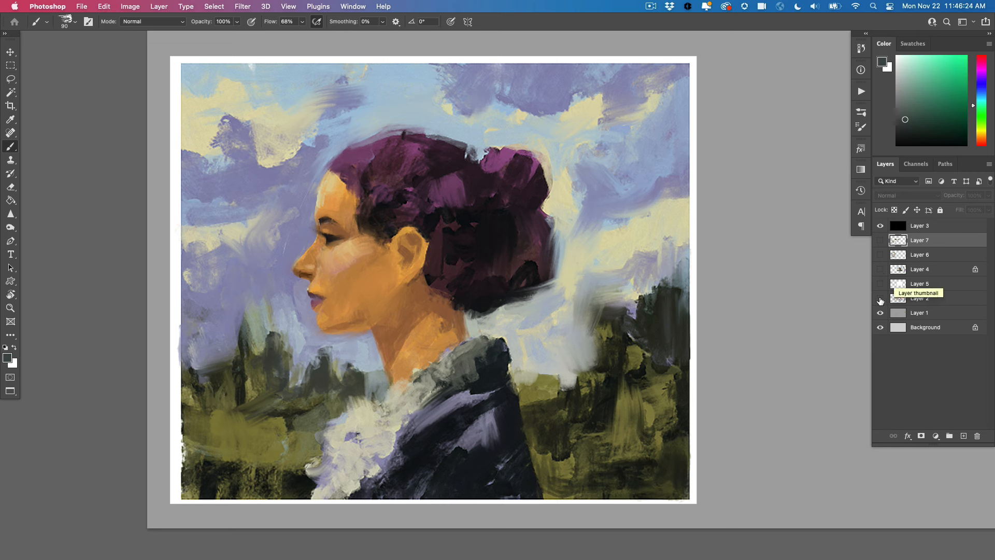
left_click(881, 299)
left_click(880, 299)
left_click(880, 284)
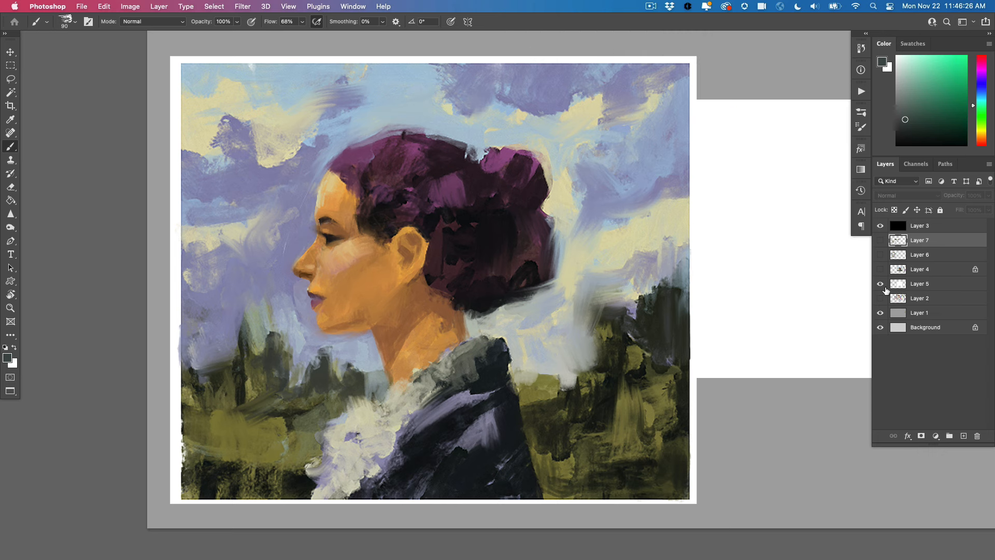
left_click(880, 269)
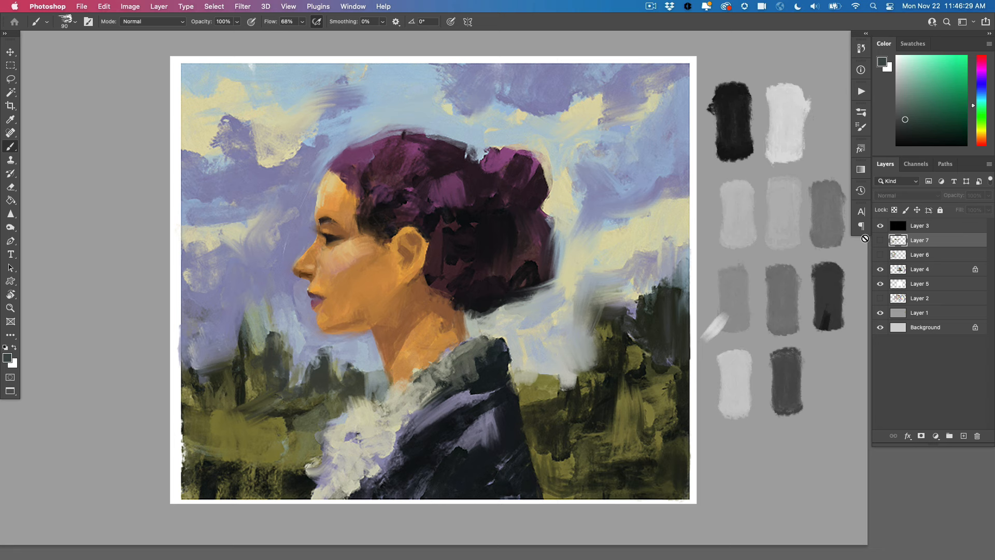
left_click(880, 225)
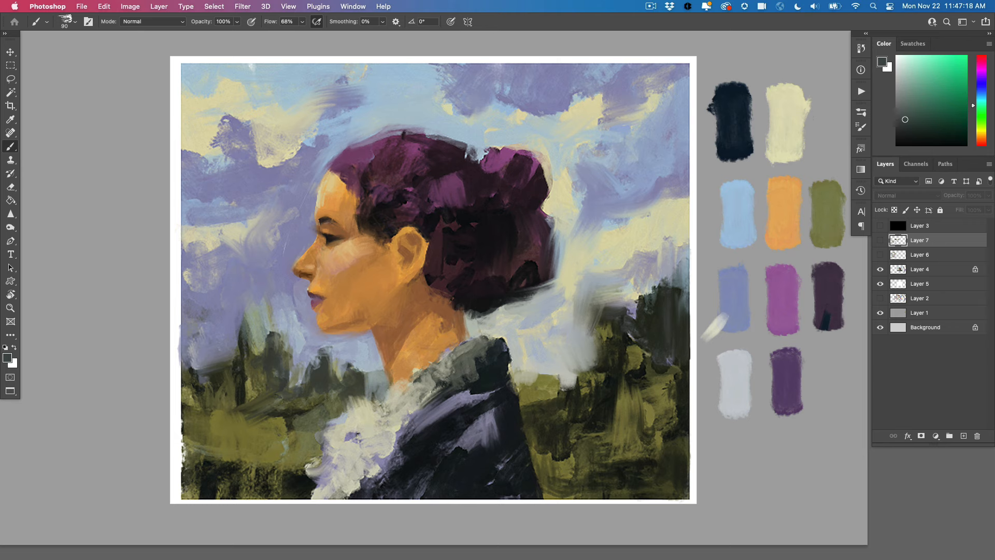
Choose a vivid green as the foreground color, and shift it in stages to a darker, muted gray-green
left_click(955, 70)
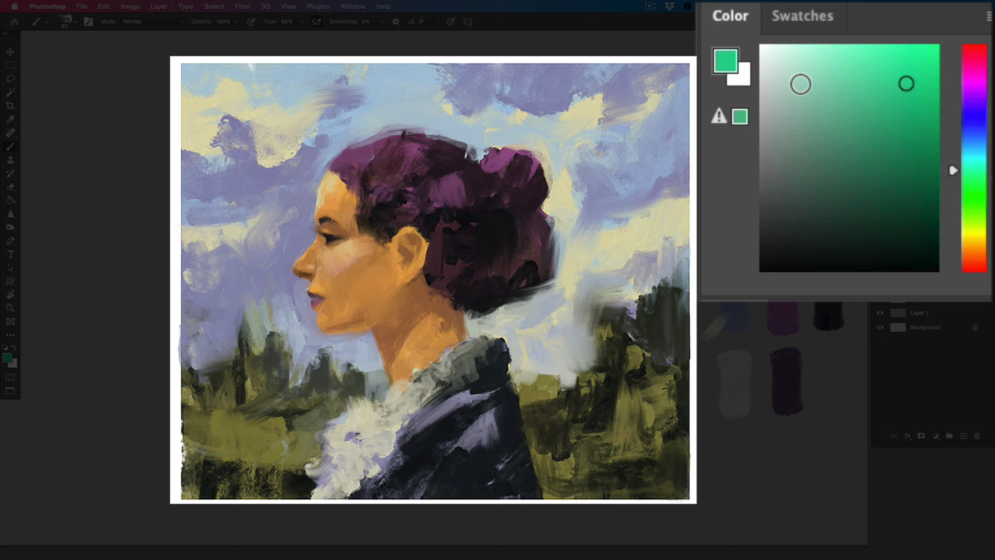
left_click(850, 115)
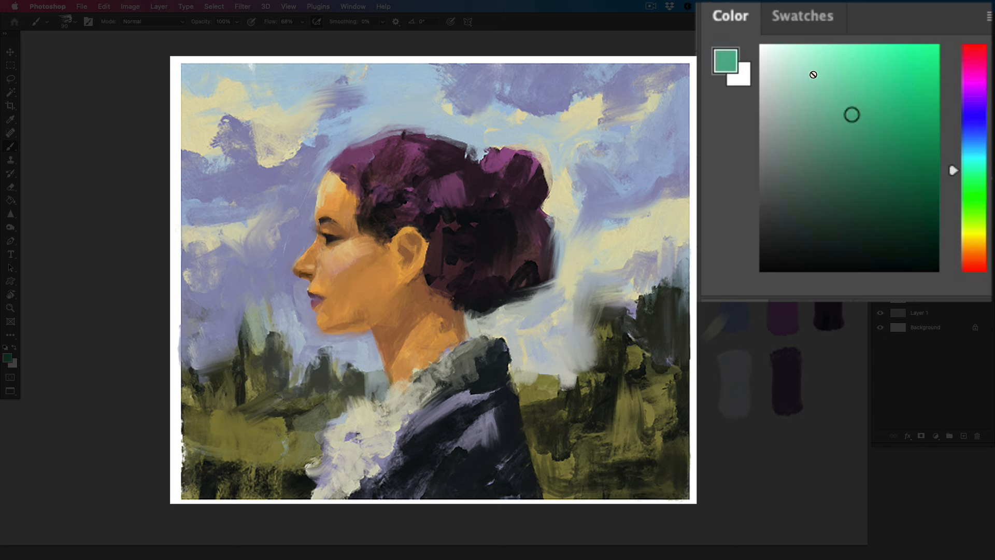
left_click(850, 118)
mouse_move(850, 119)
left_mouse_down()
mouse_move(866, 133)
mouse_move(864, 118)
mouse_move(831, 116)
mouse_move(848, 221)
mouse_move(818, 187)
mouse_move(814, 148)
mouse_move(844, 148)
left_mouse_up()
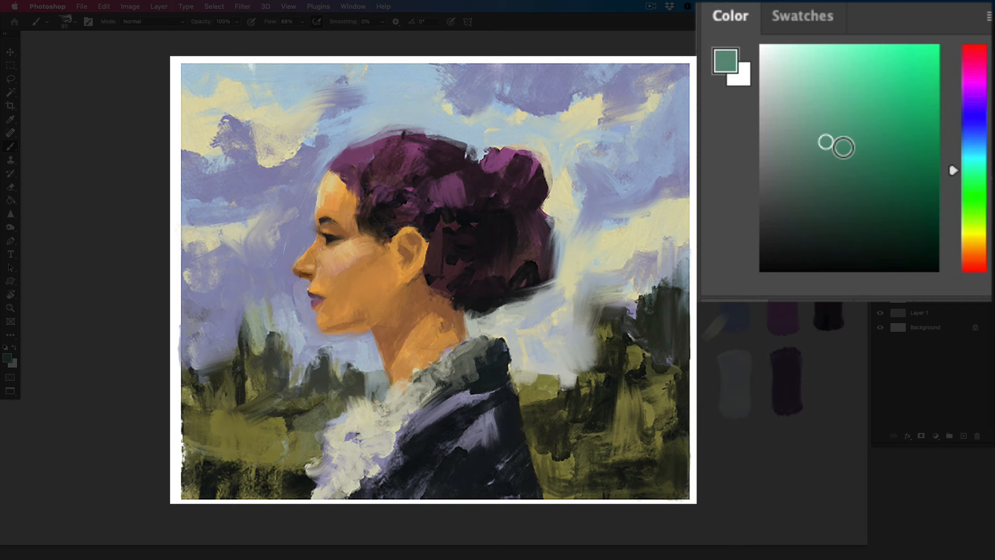